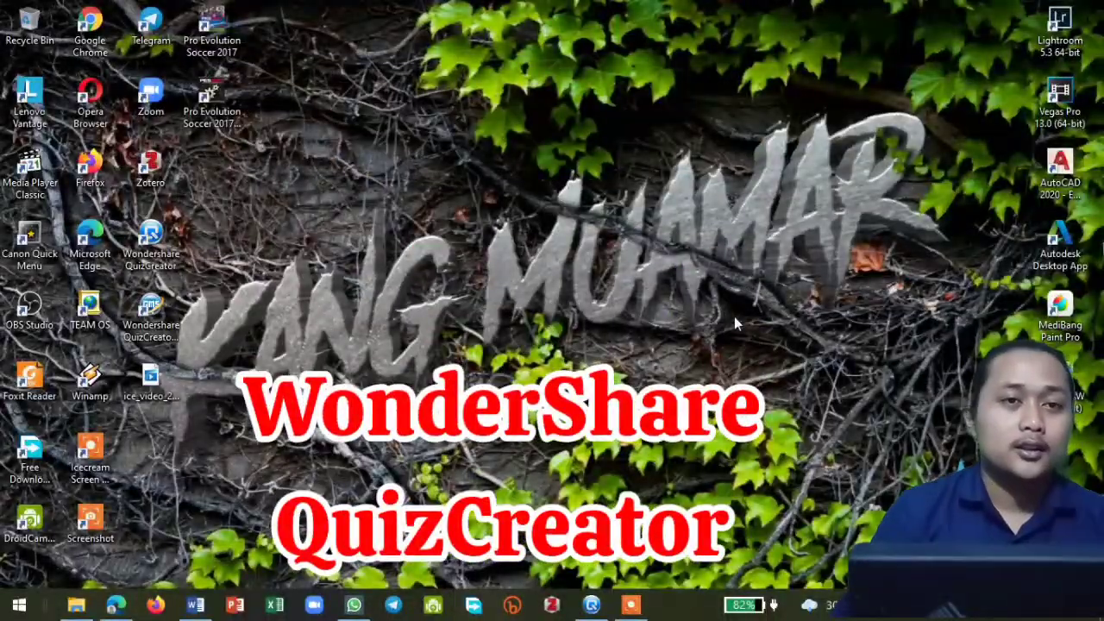
- Switch to the untitled quiz in Wondershare QuizCreator and open its quiz properties
double_click(151, 237)
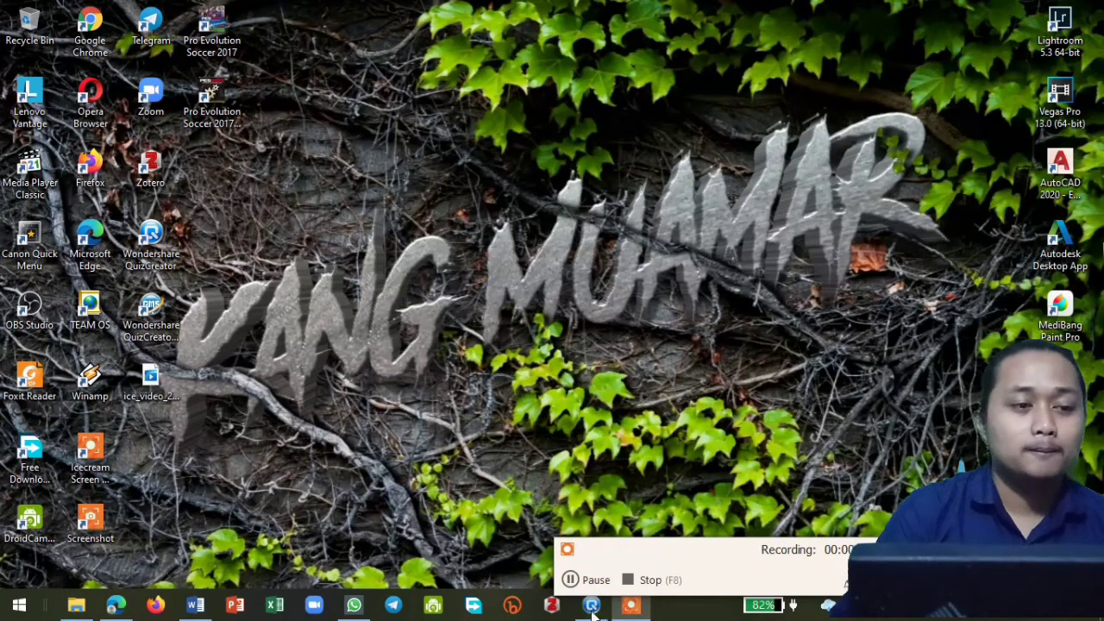
mouse_move(592, 610)
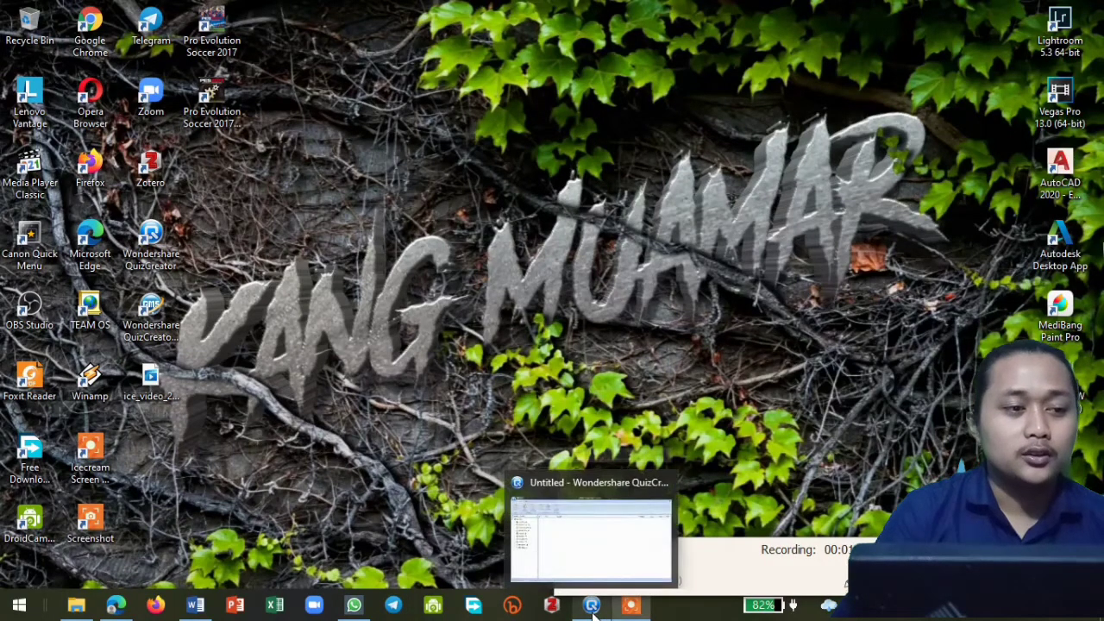
click(592, 562)
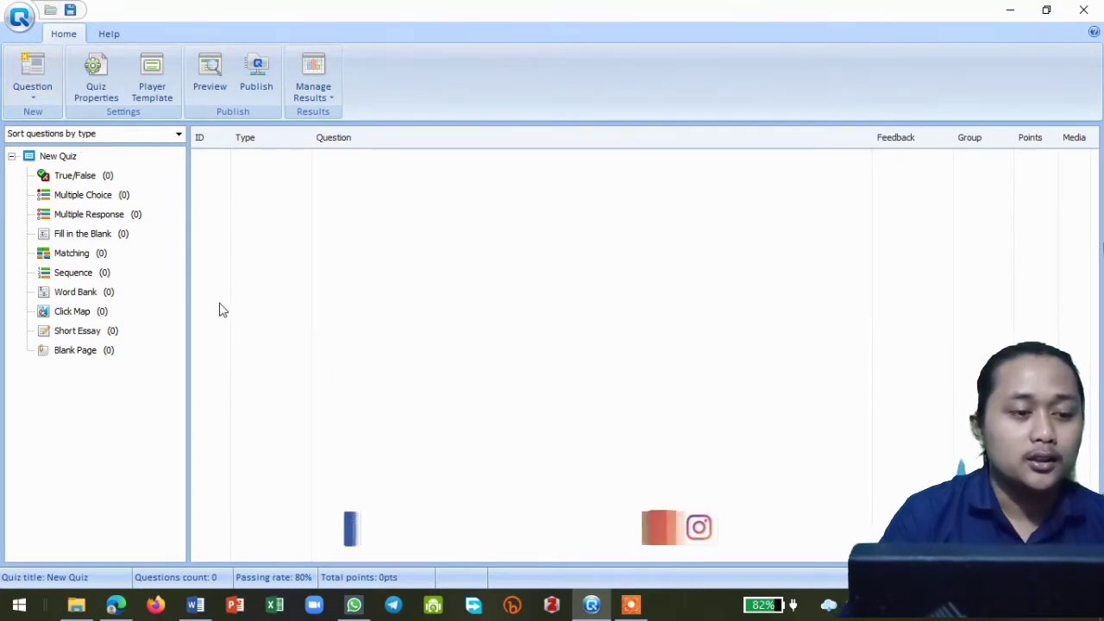
click(94, 92)
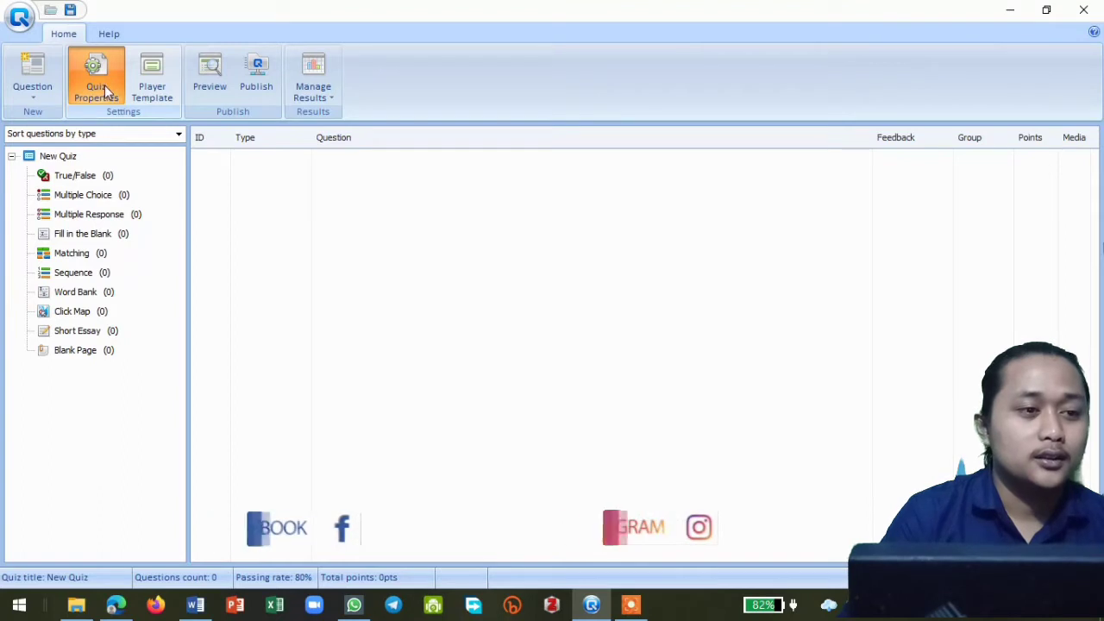
click(110, 95)
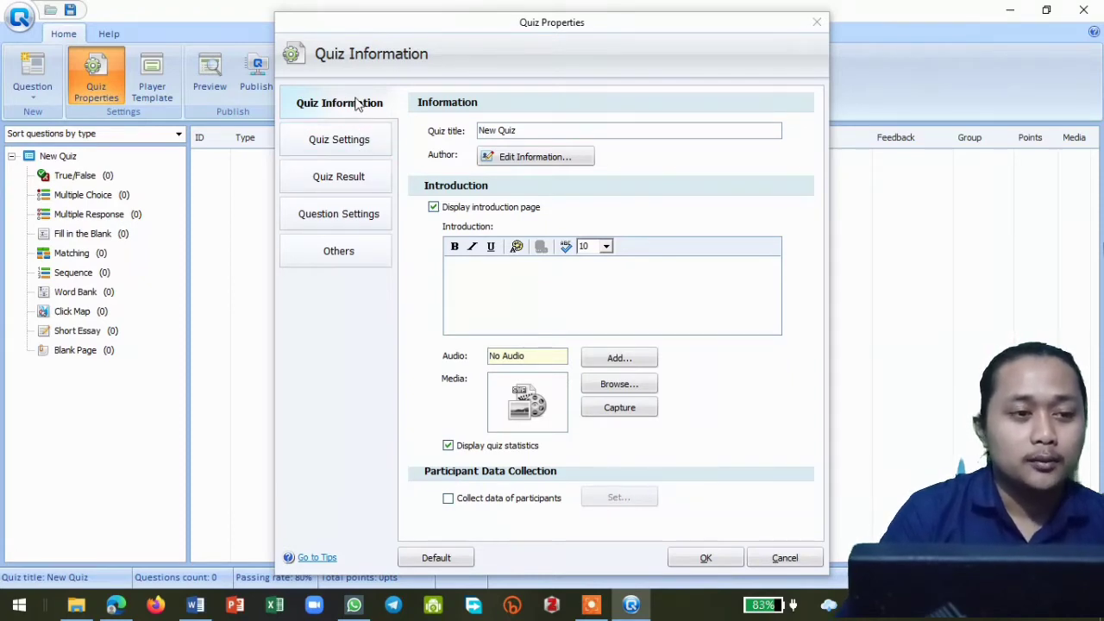
- Replace the quiz title with "Soal Teknologi Informasi"
click(526, 132)
key(BackSpace)
key(BackSpace)
key(BackSpace)
key(BackSpace)
key(BackSpace)
key(BackSpace)
key(BackSpace)
key(BackSpace)
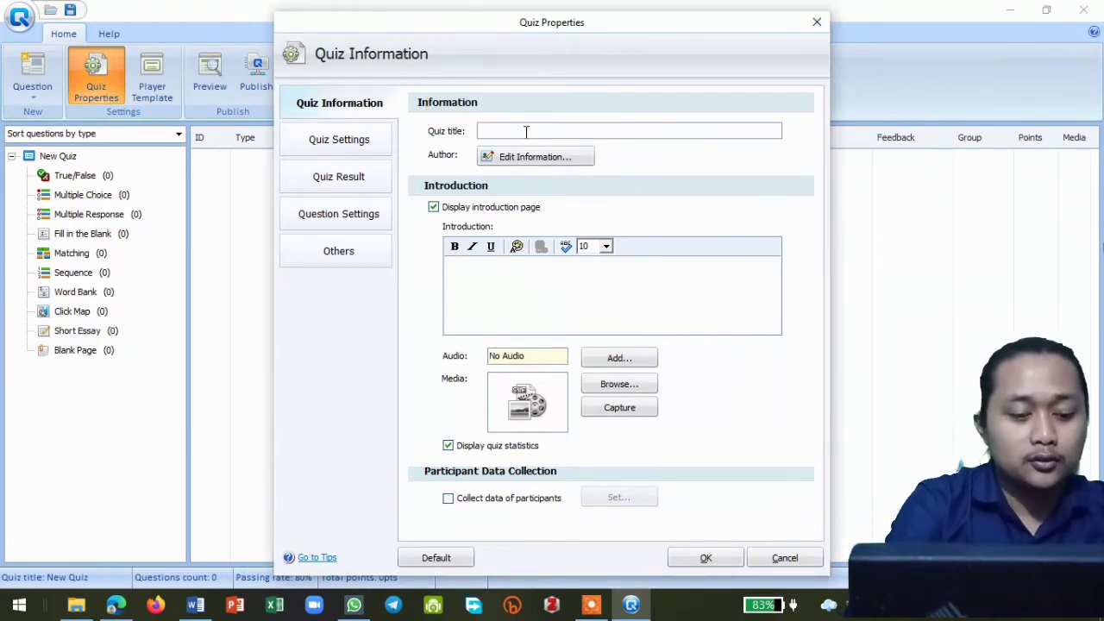
text(Soal )
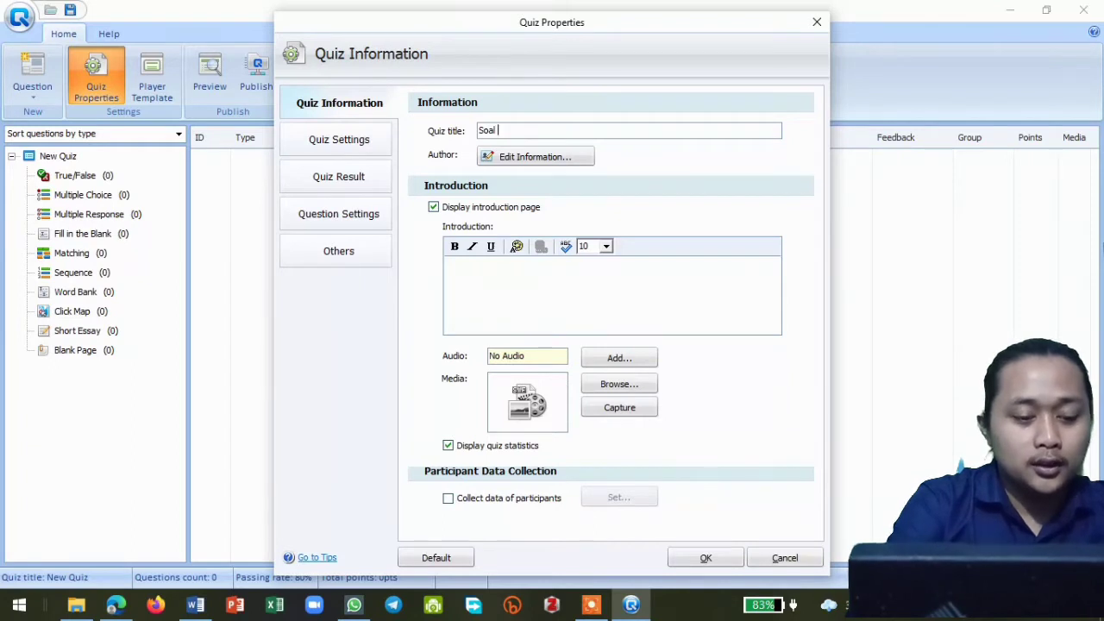
text(Tekno)
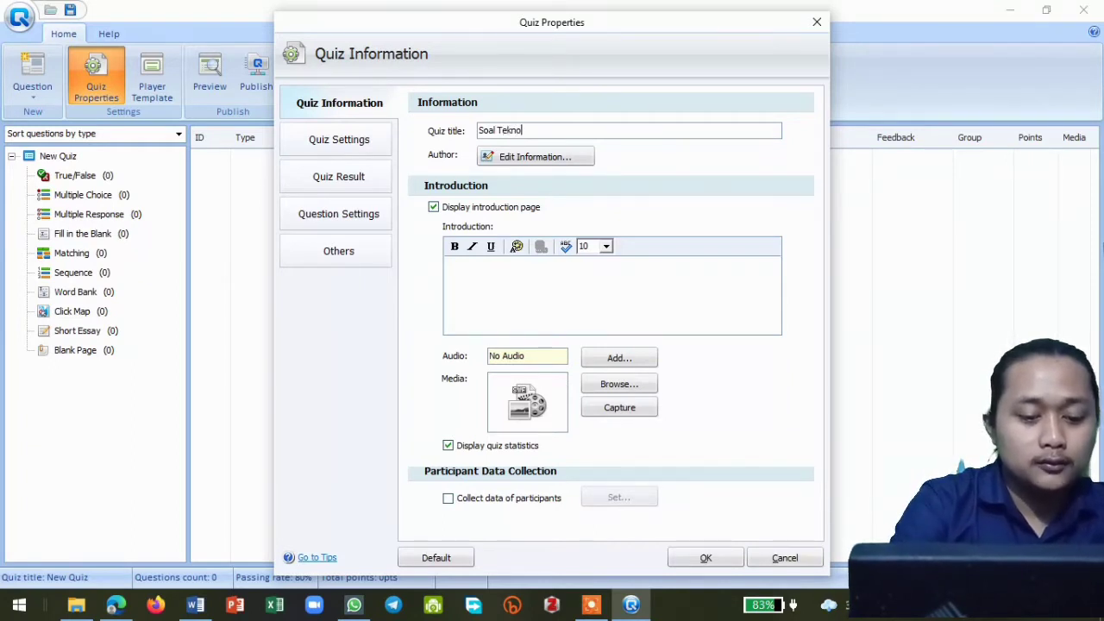
text(log)
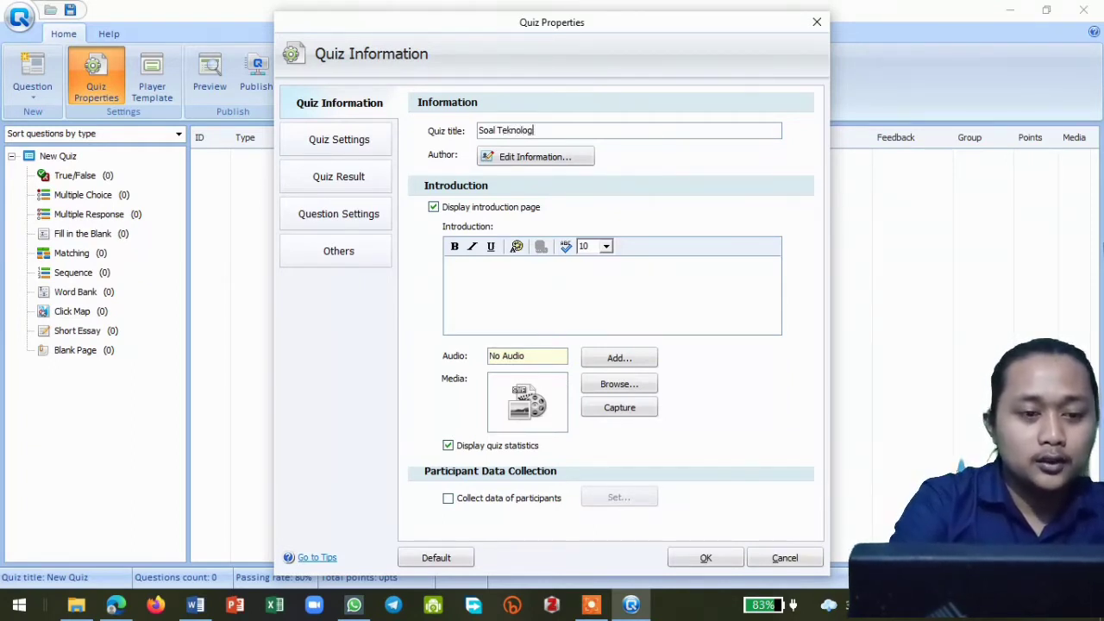
text(u Info)
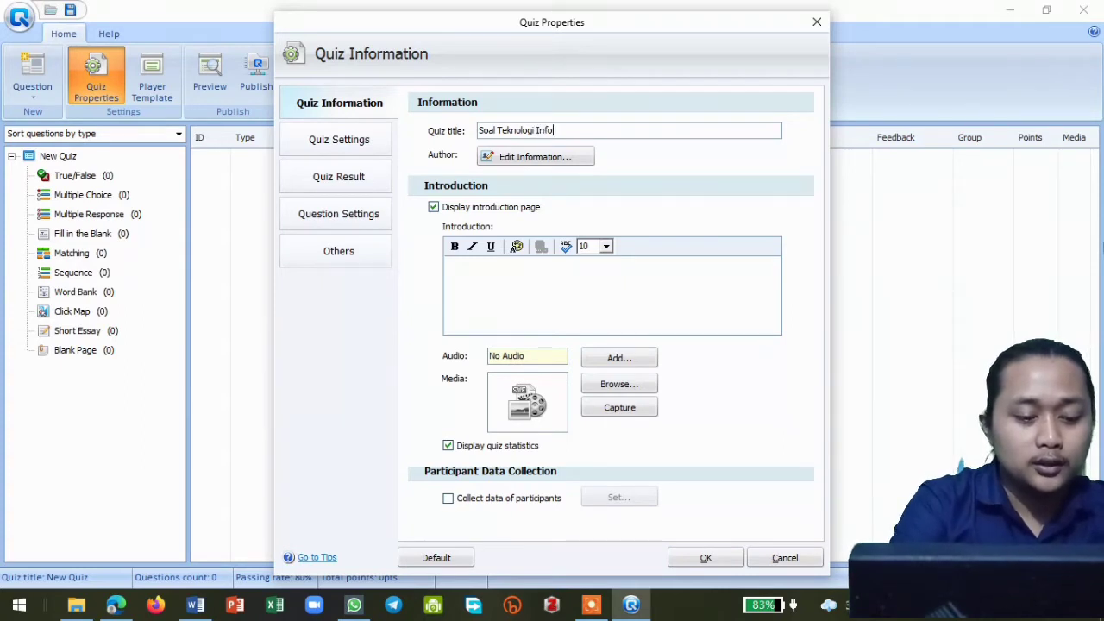
text(rmasi)
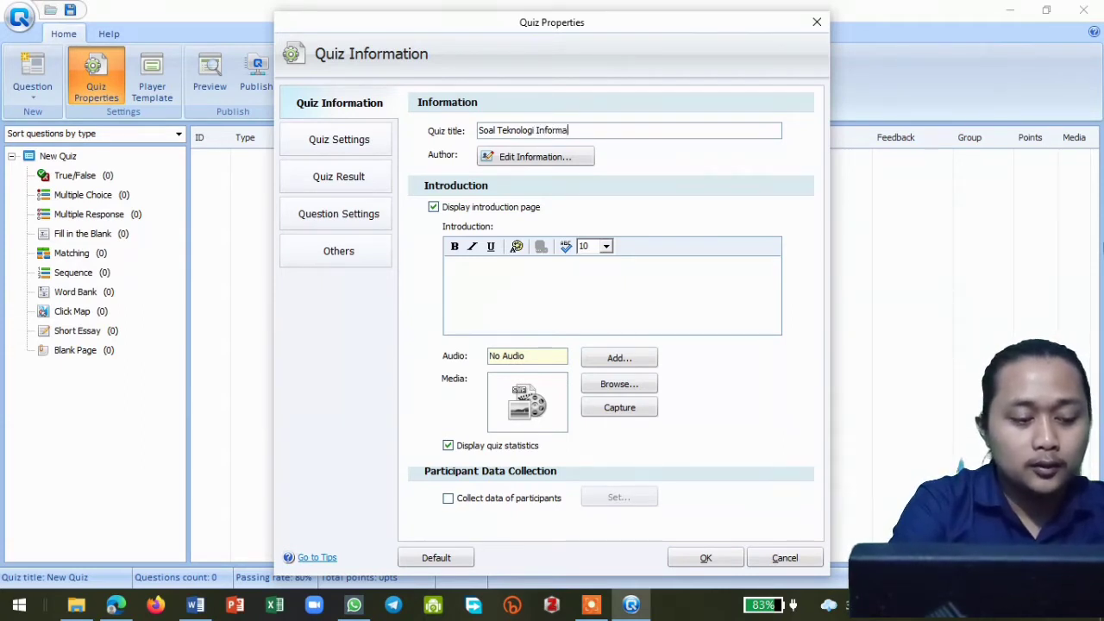
- Open the author information for editing and enter the author's full name with both parts capitalized
click(539, 158)
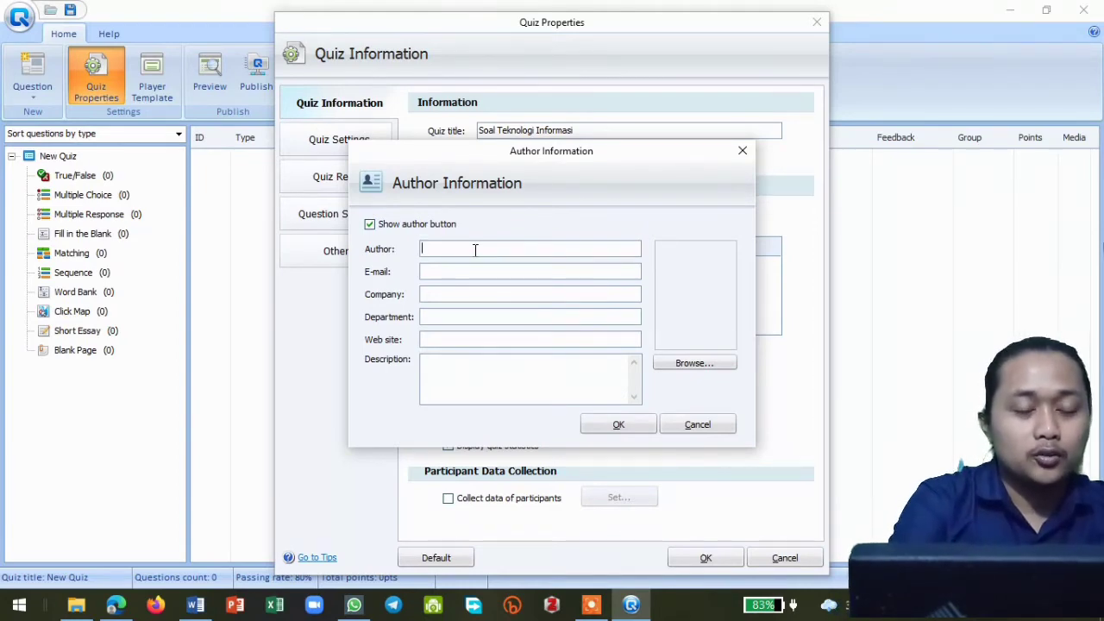
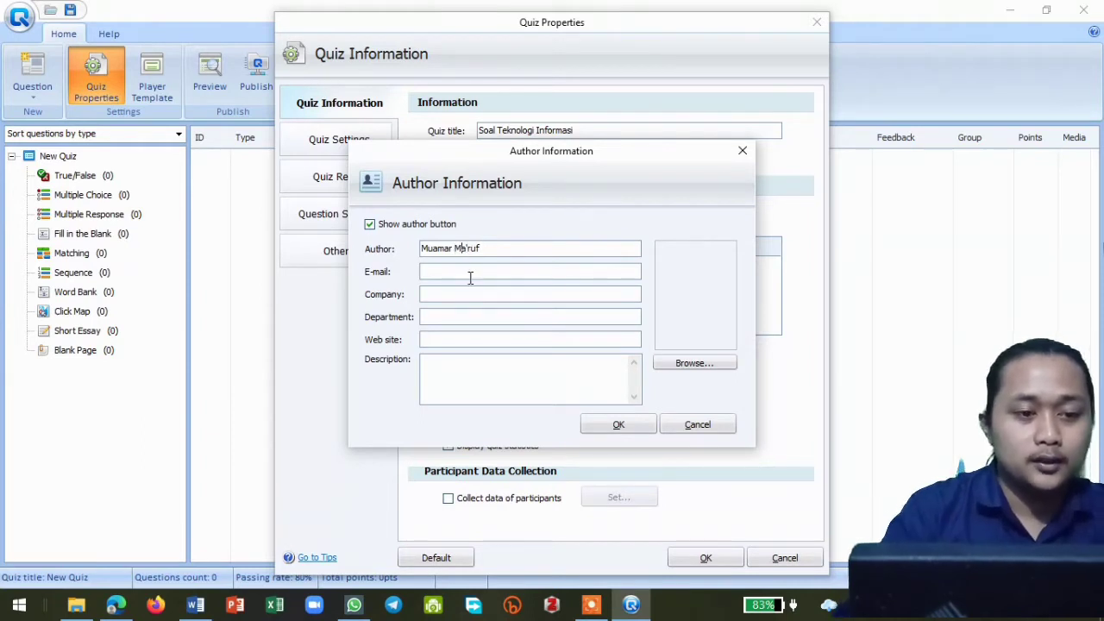
- Fill in the author's e-mail address in the author information
click(470, 271)
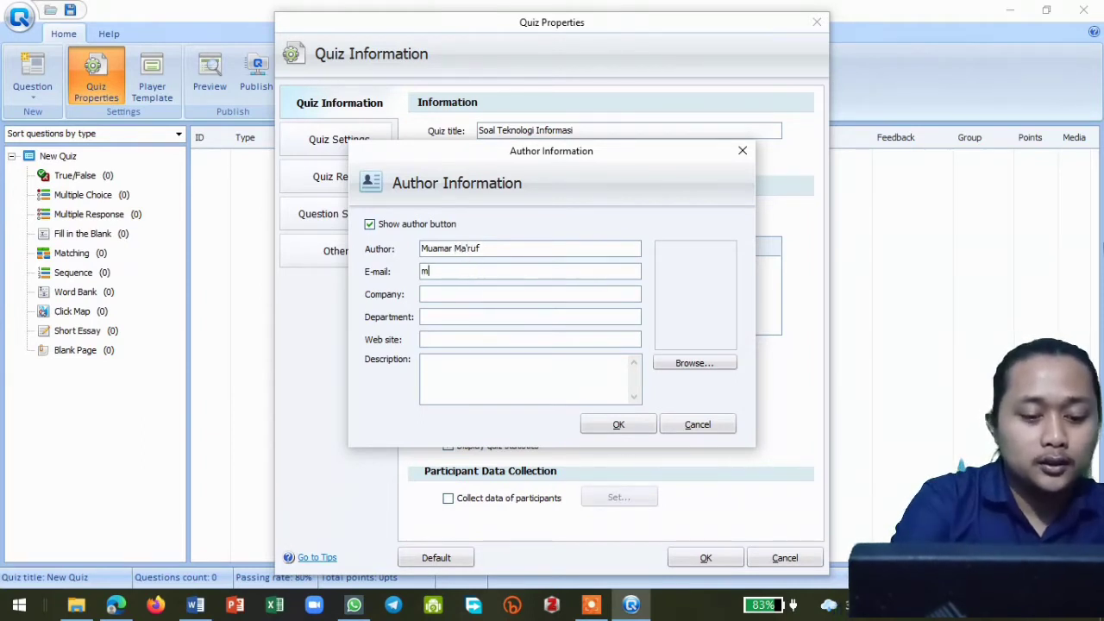
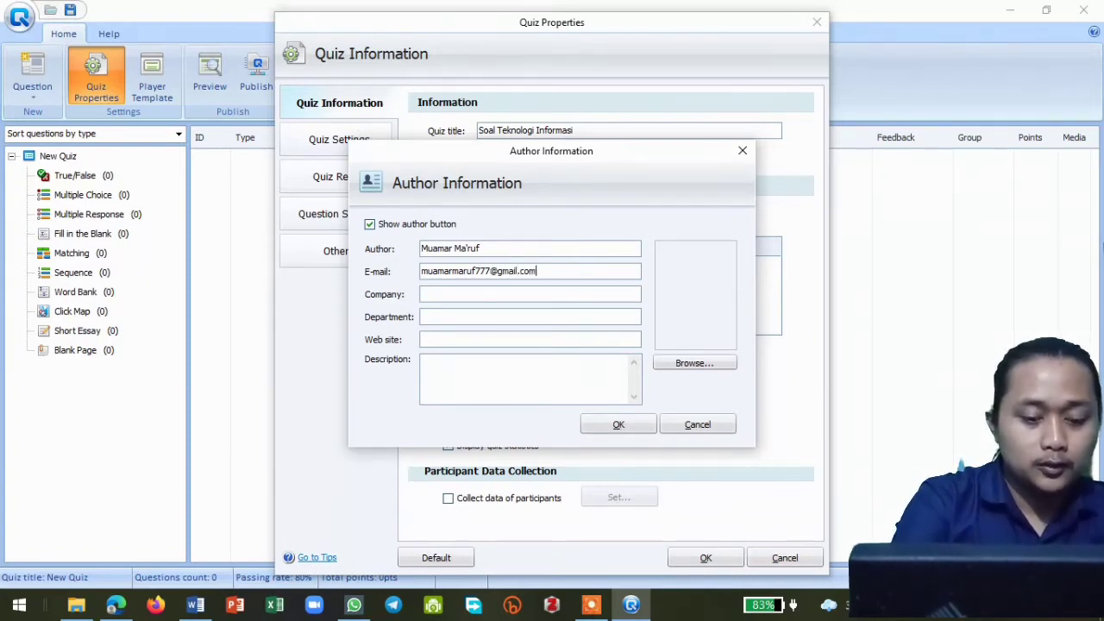
- Set the author's company to "UIN Saizu Purwokerto" and accept the author information
click(451, 295)
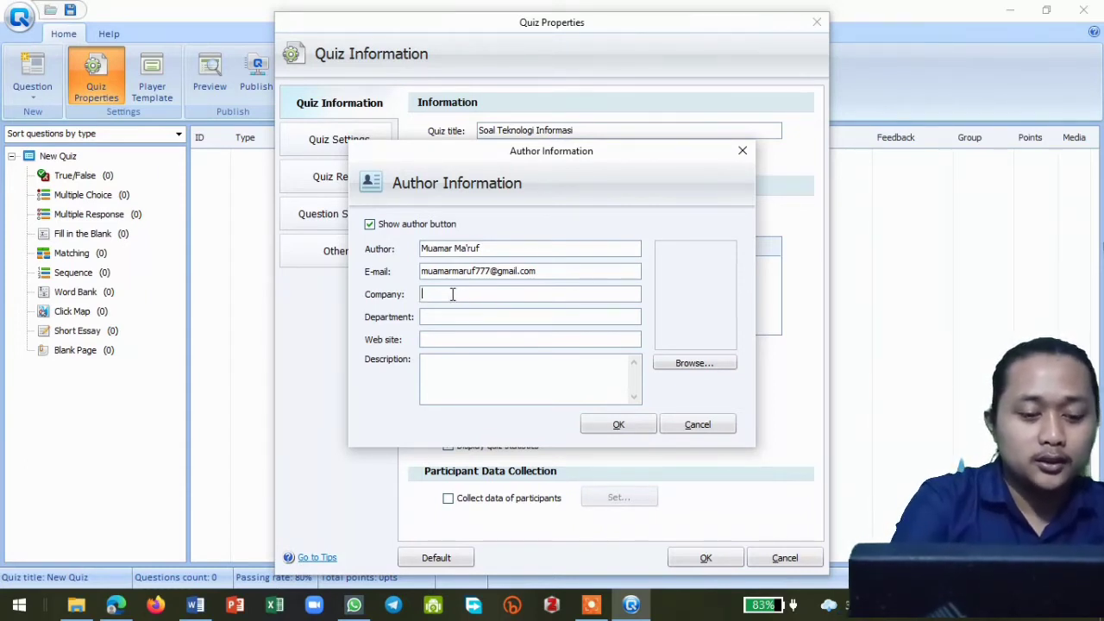
text(UIN)
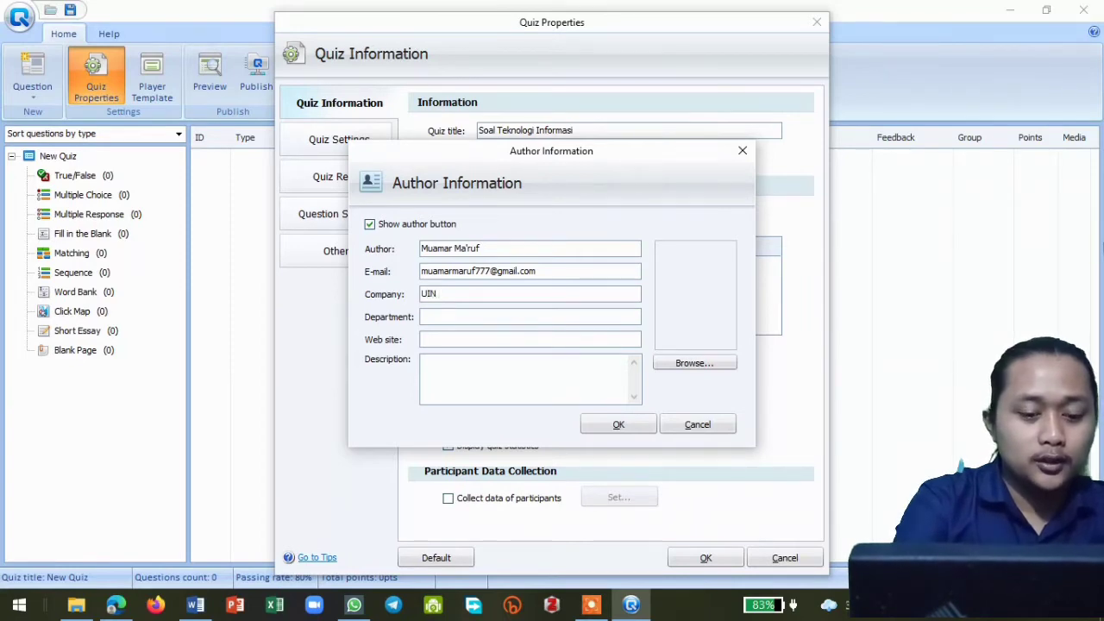
text( S)
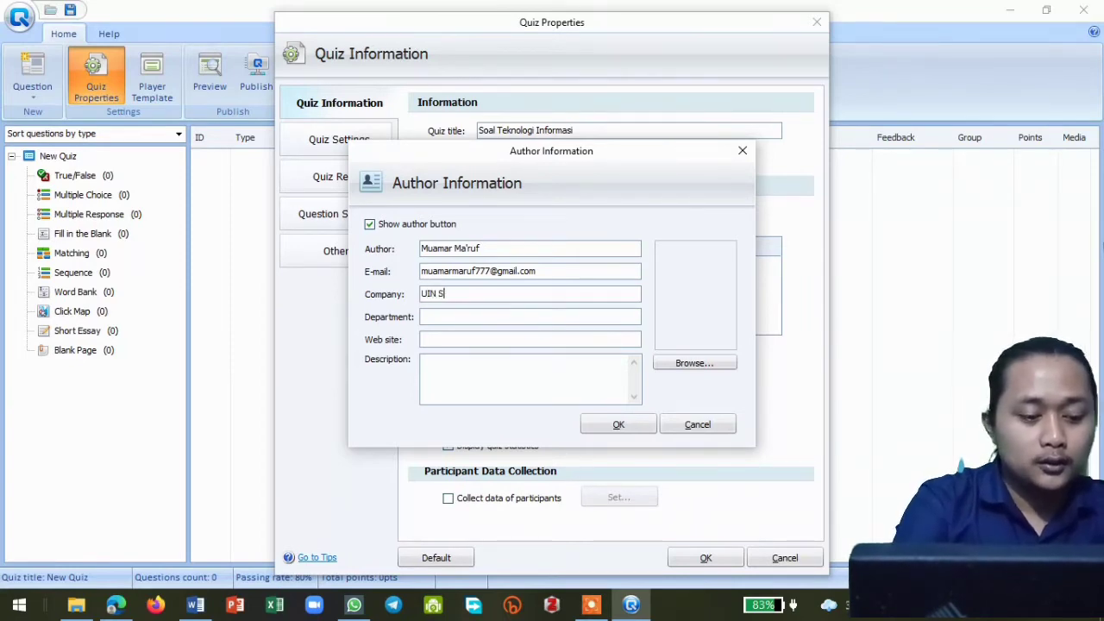
text(aizu P)
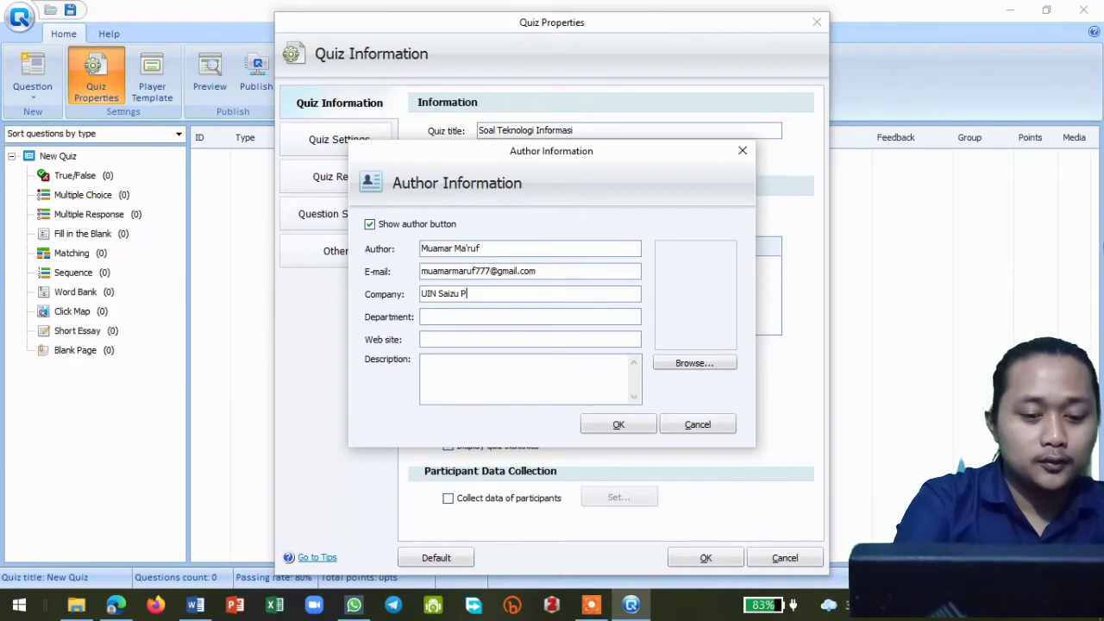
text(urwokert)
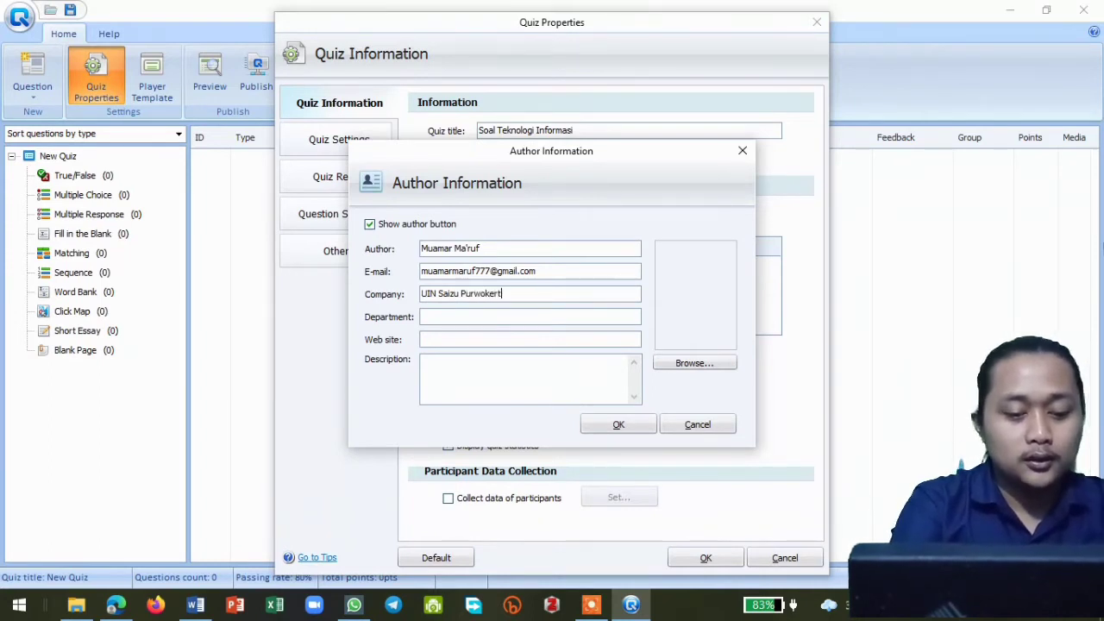
text(o)
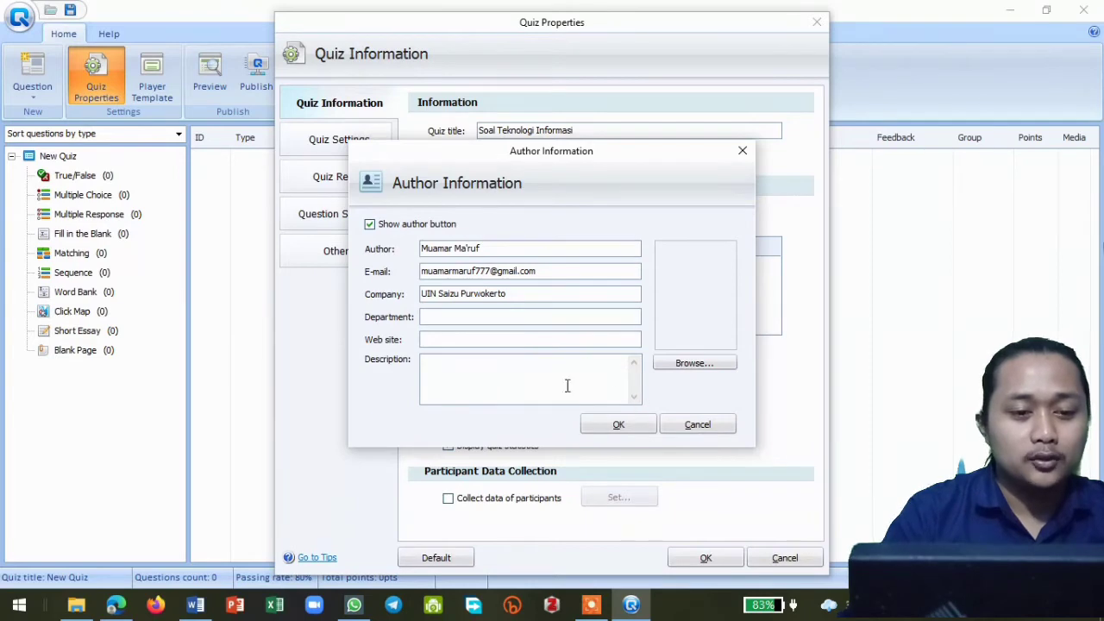
click(615, 427)
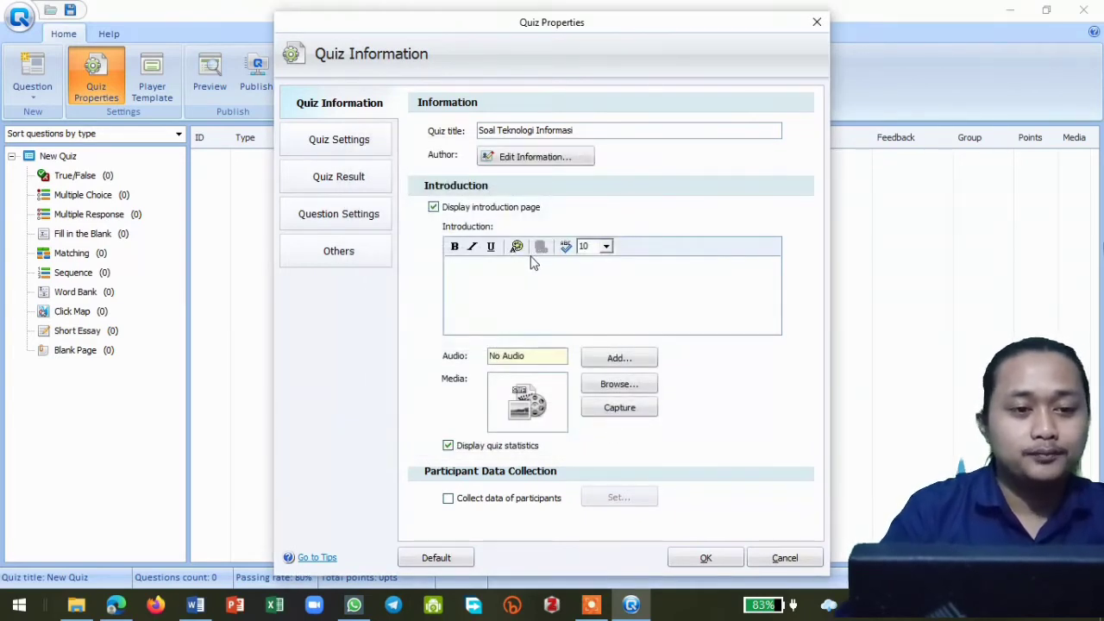
- Write the heading "Petunjuk Pengerjaan:" in the quiz introduction and begin a numbered list below it with "1."
click(466, 274)
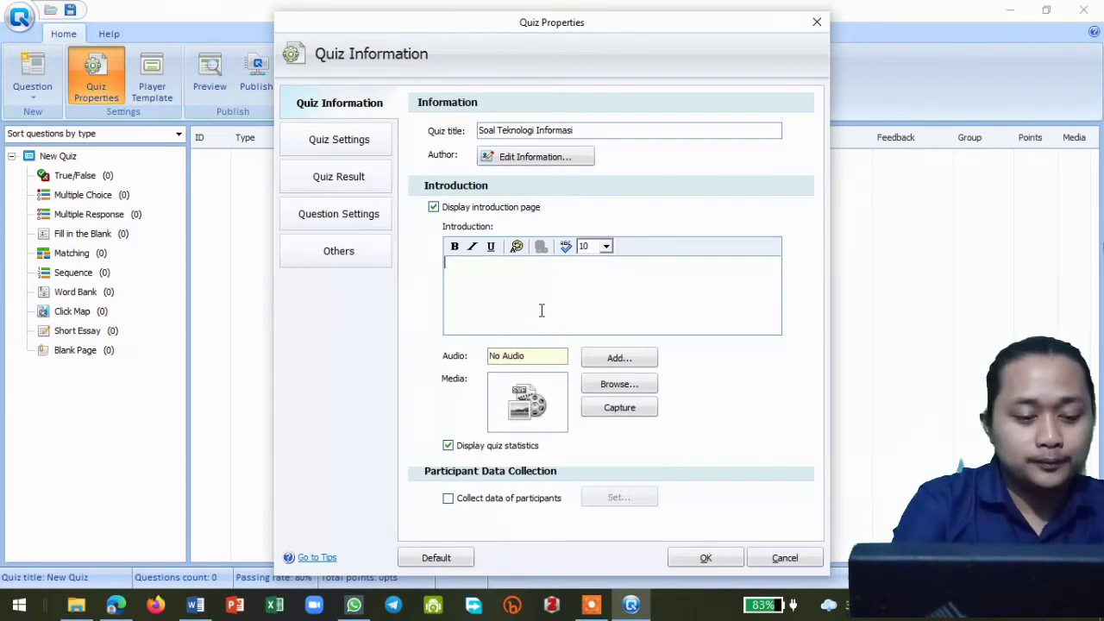
text(Petunjuk)
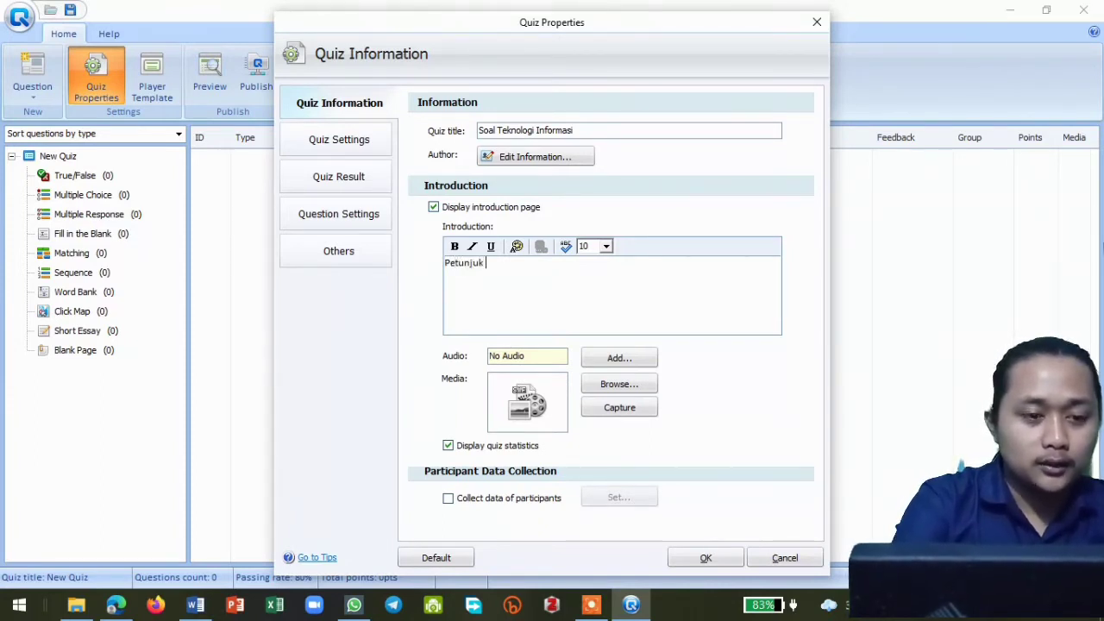
text( Pengerjaan:)
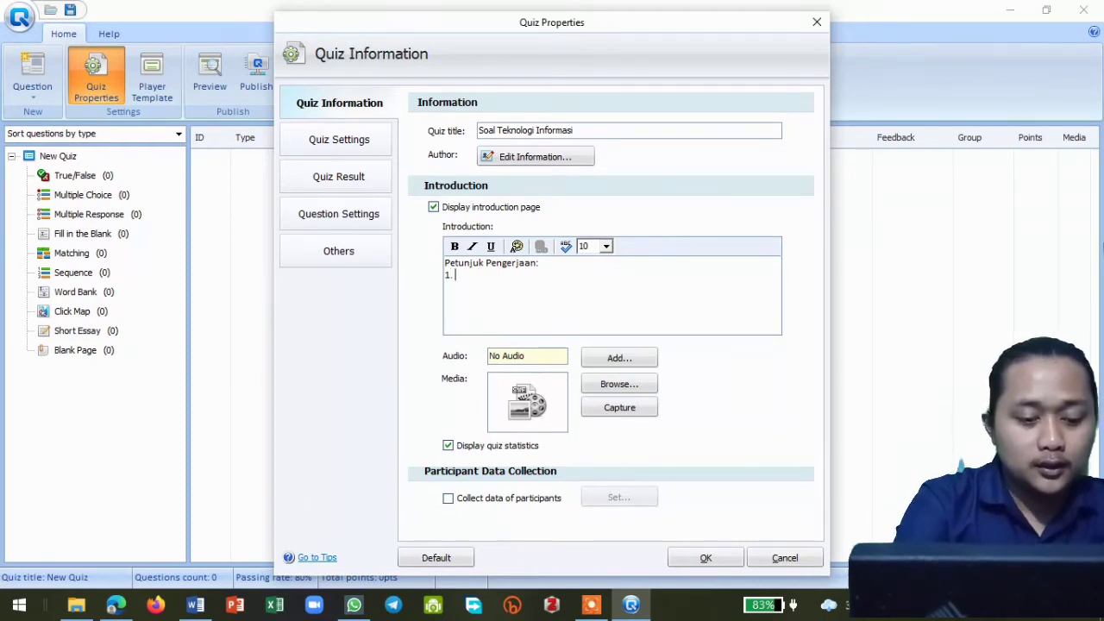
text(kerjakan )
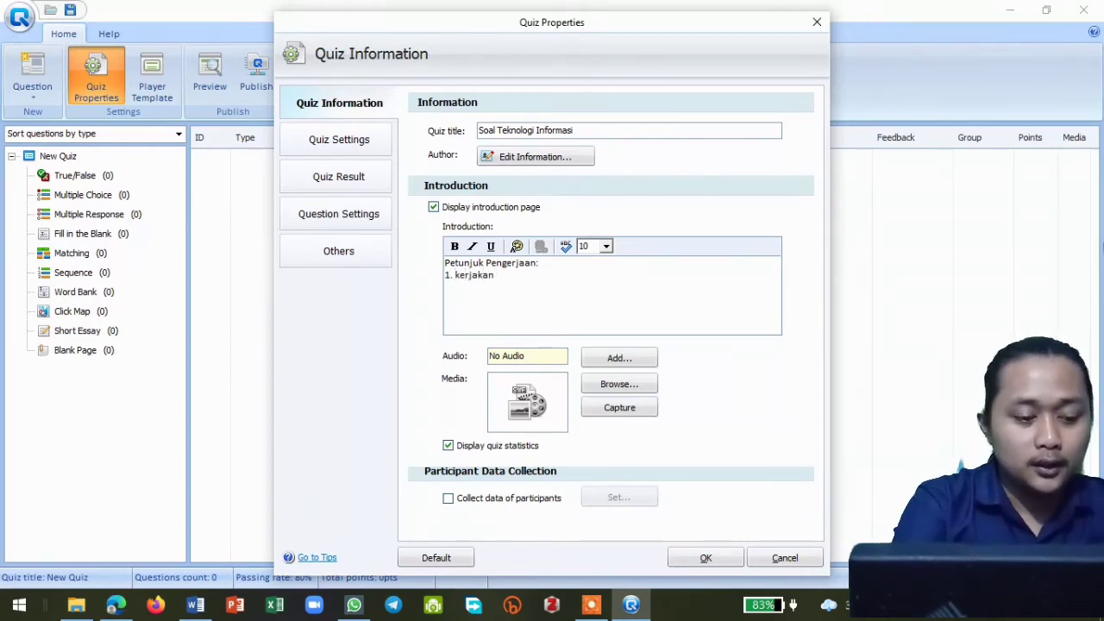
text(dengan)
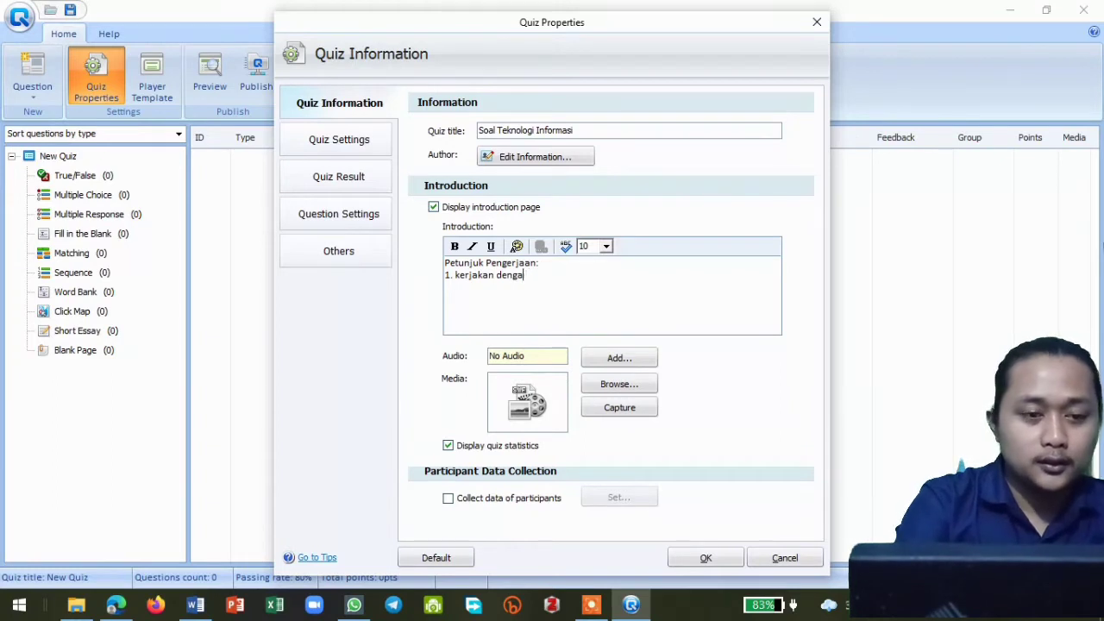
key(BackSpace)
key(BackSpace)
key(BackSpace)
key(BackSpace)
key(BackSpace)
key(BackSpace)
key(BackSpace)
key(BackSpace)
key(BackSpace)
key(BackSpace)
key(BackSpace)
key(BackSpace)
key(BackSpace)
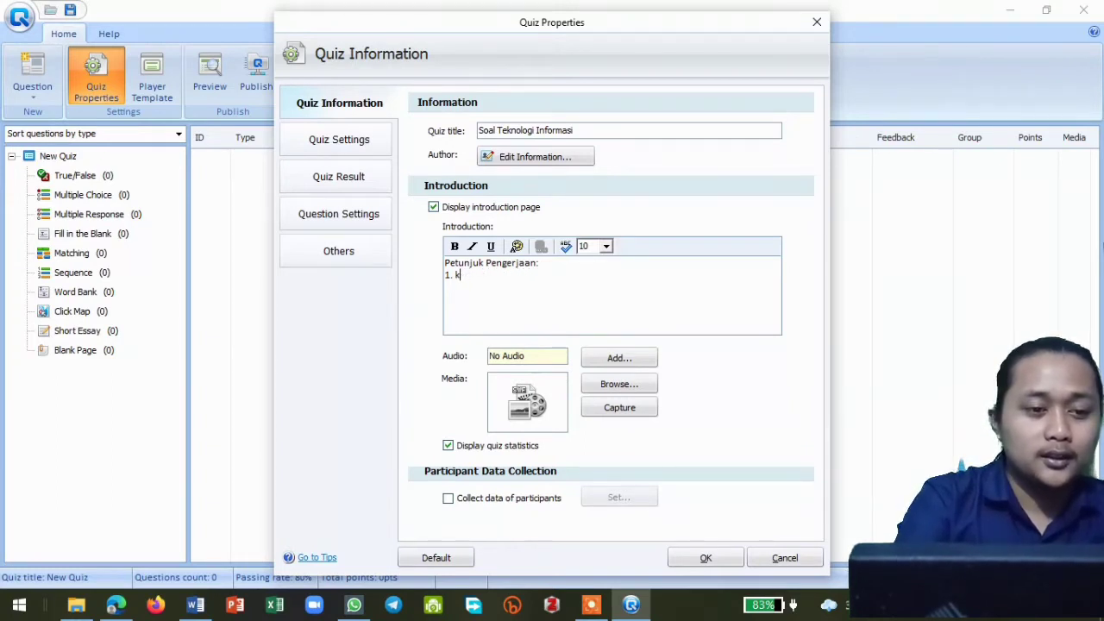
key(BackSpace)
- Write "Berdoa sebelum mengerjakan soal" as the first numbered instruction in the quiz introduction
text(Ber)
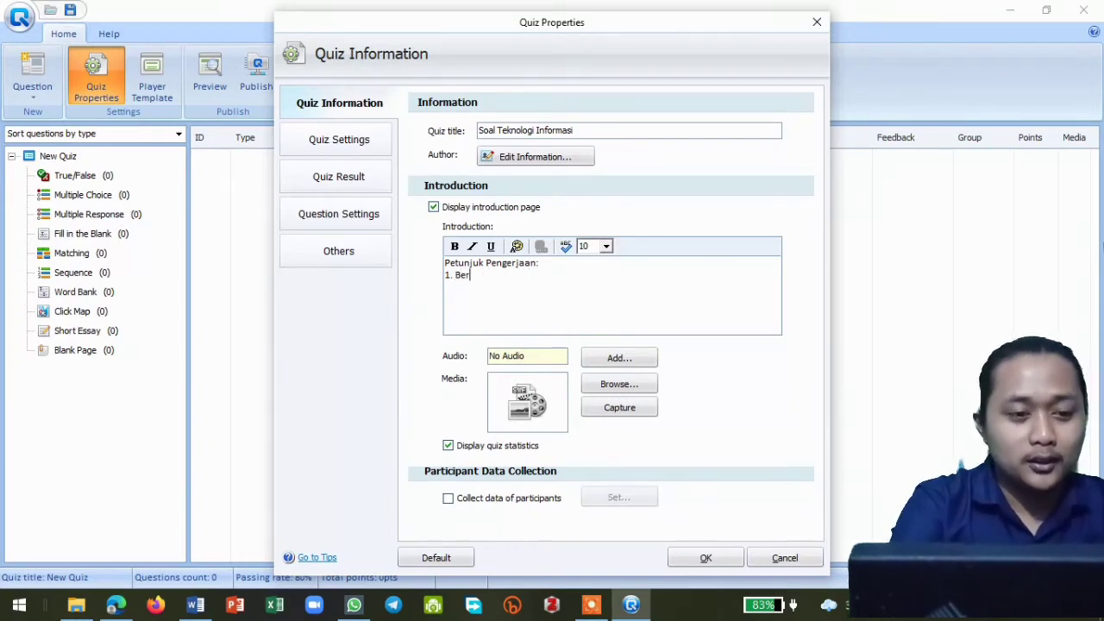
text(doa)
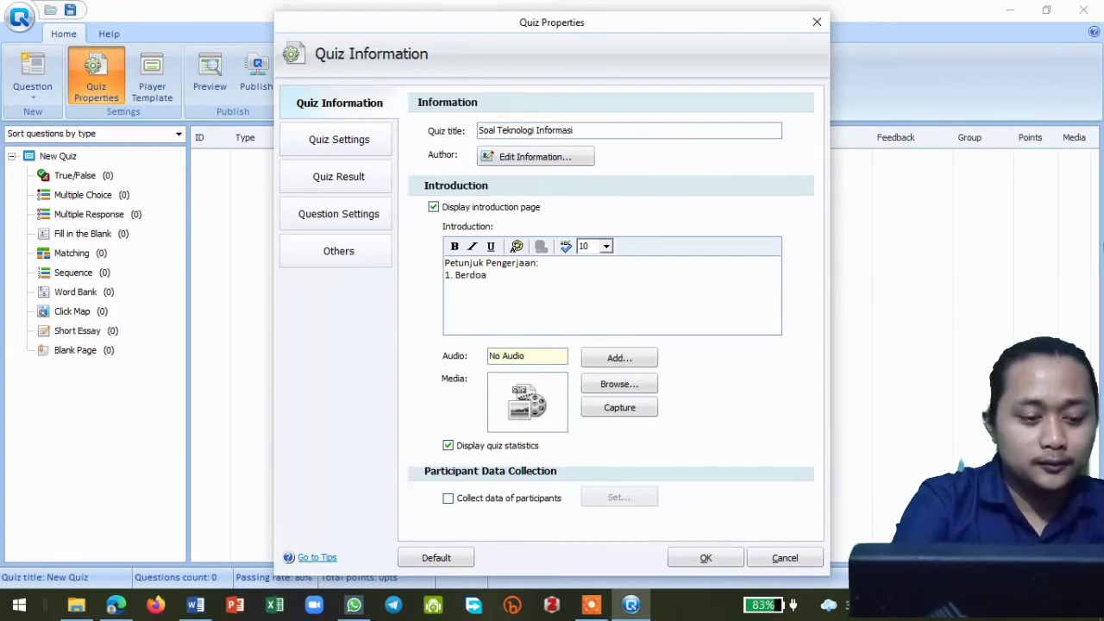
text( s)
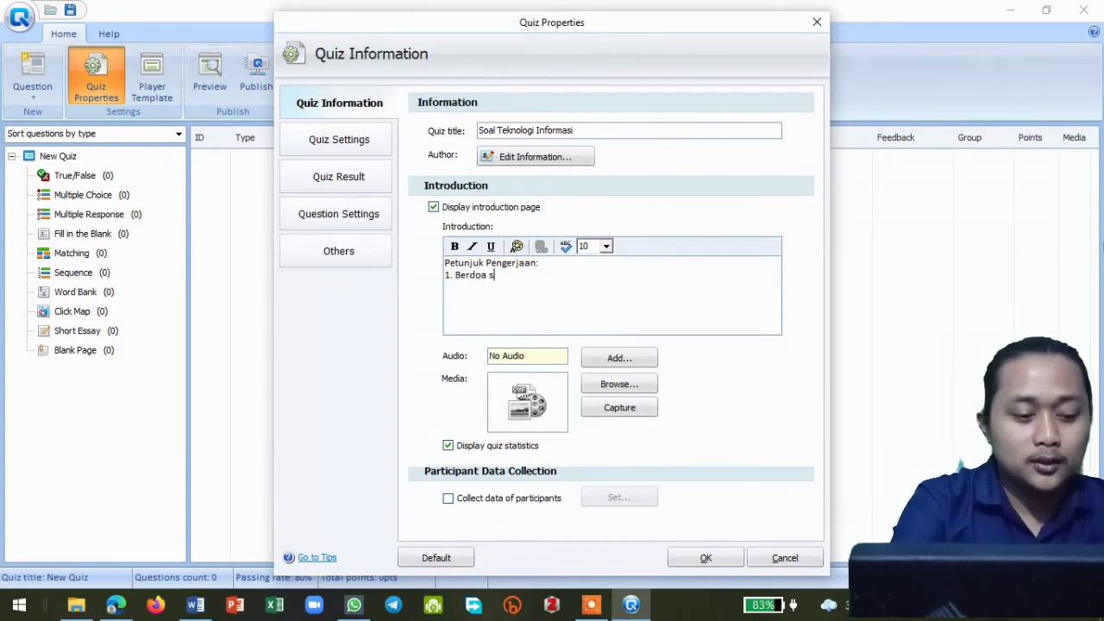
text(ebelum mene)
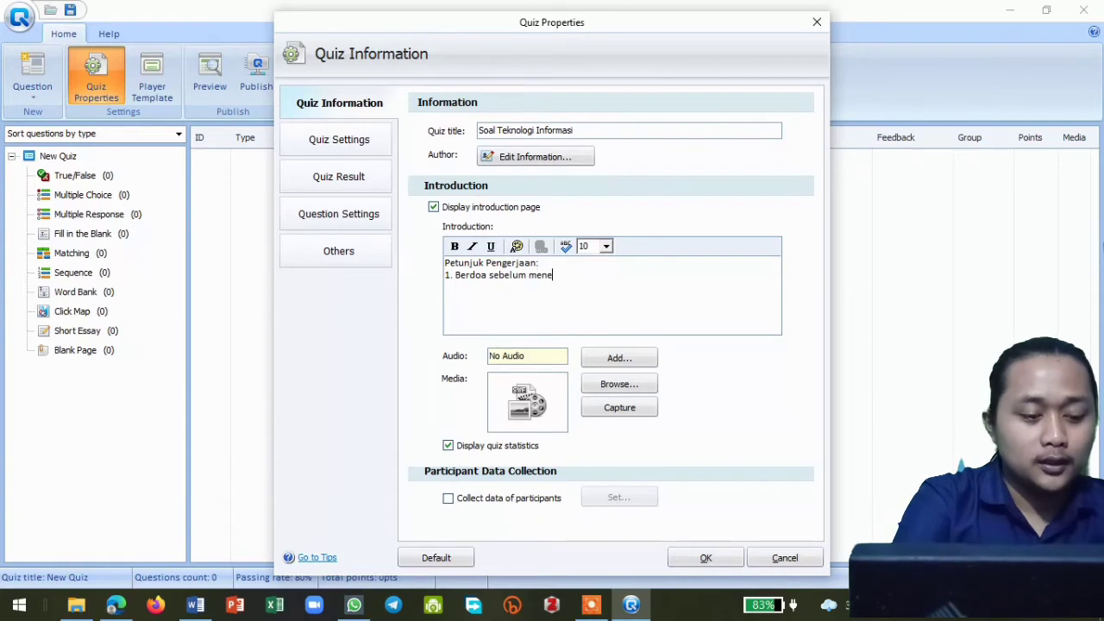
key(BackSpace)
text(gerjak)
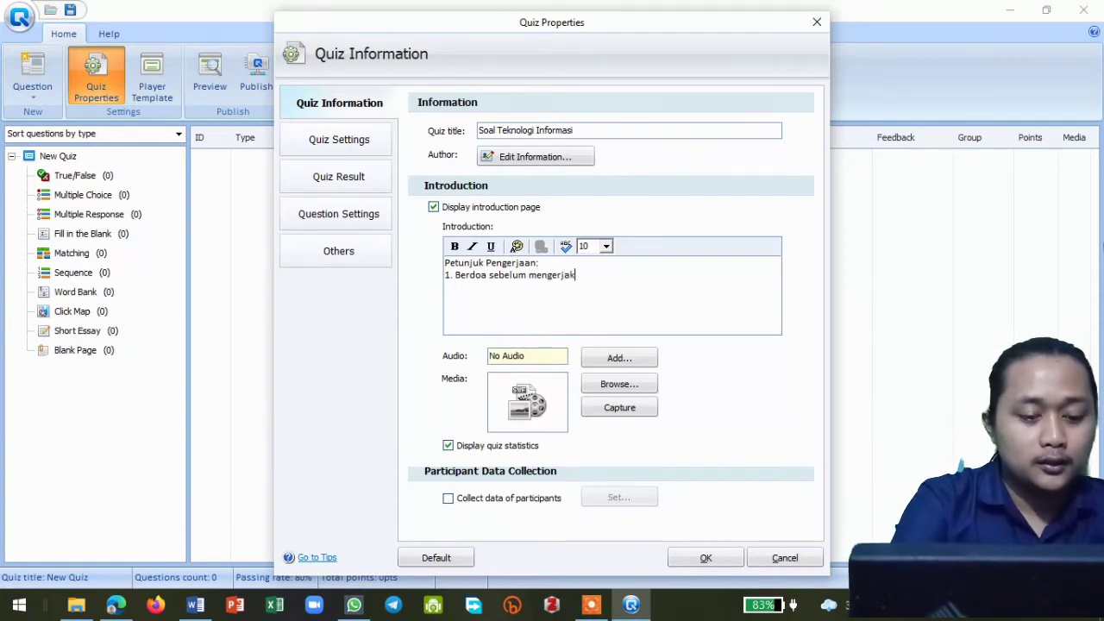
text(an soal)
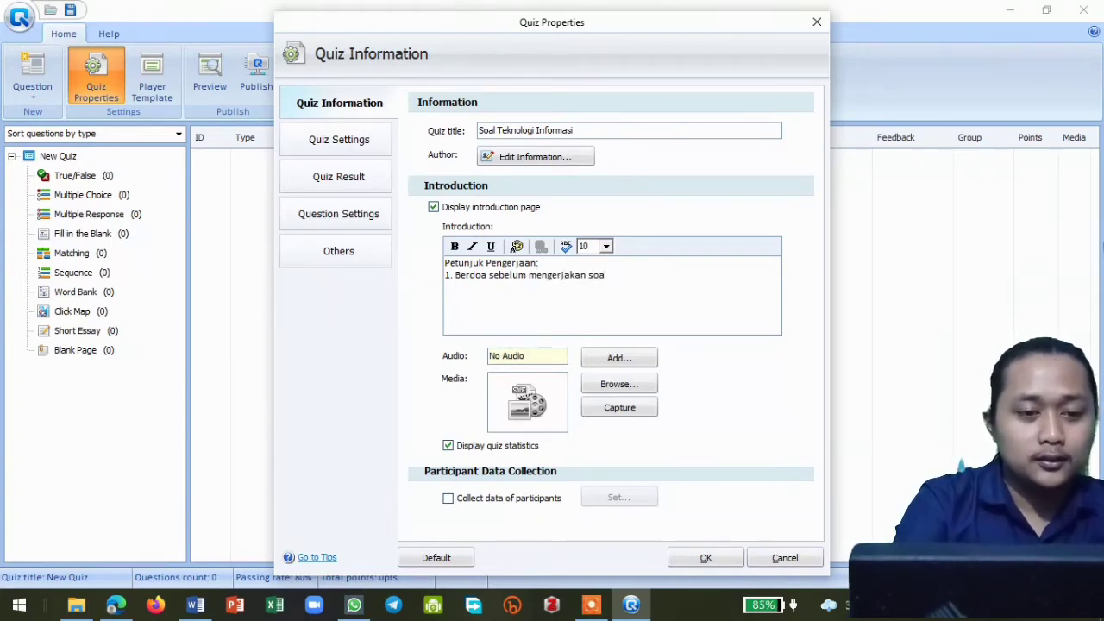
key(BackSpace)
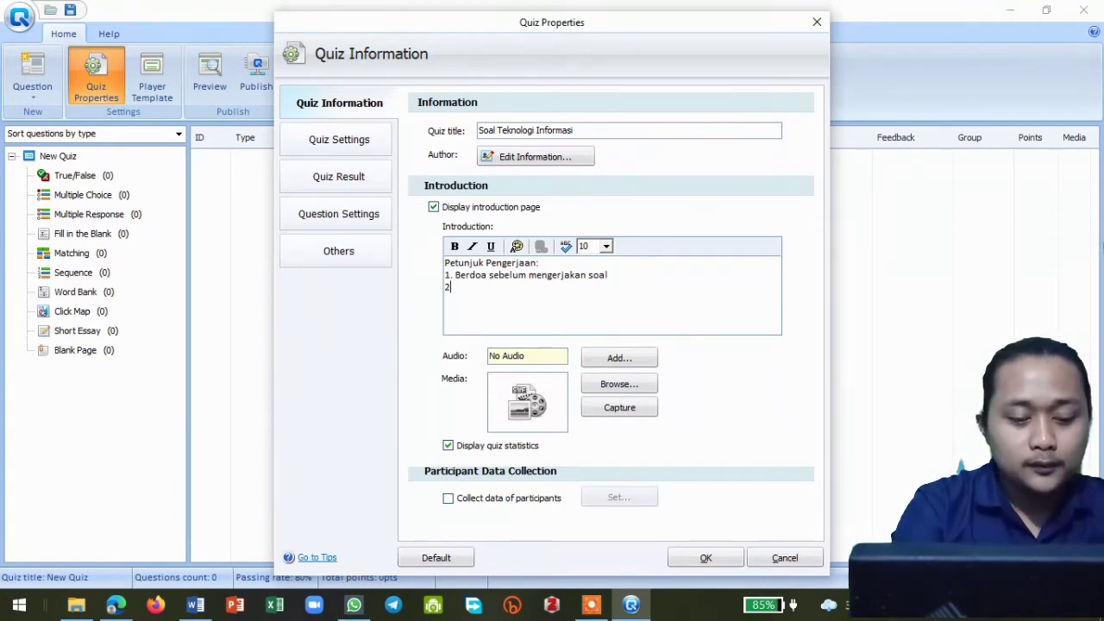
- Add "2. kerjakan dengan teliti" as the second instruction in the quiz introduction
text(kerjakan)
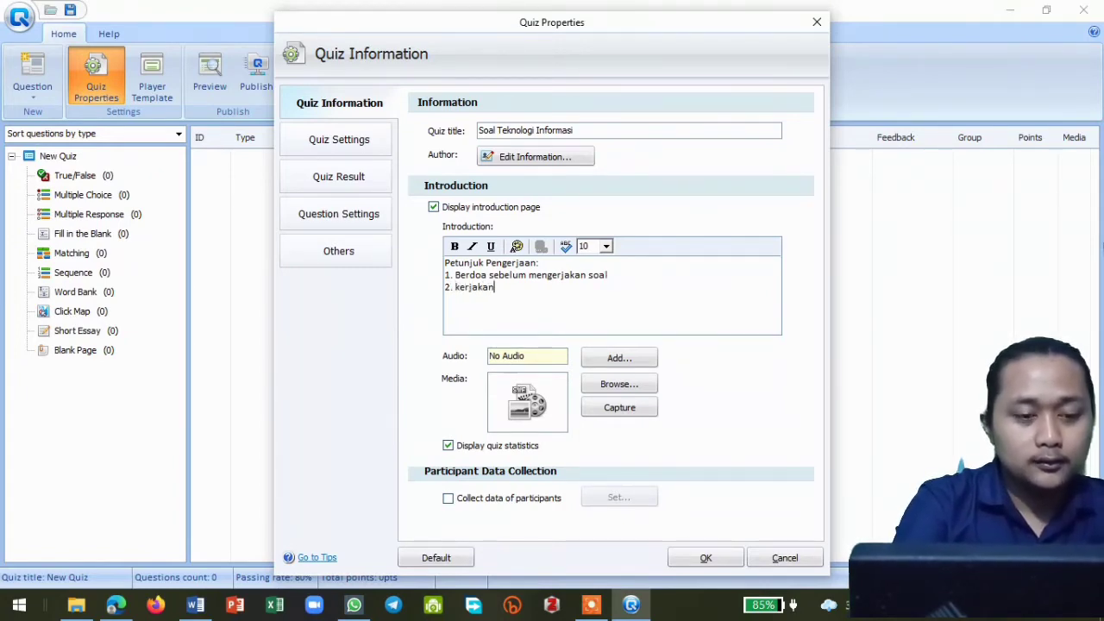
text( dengan )
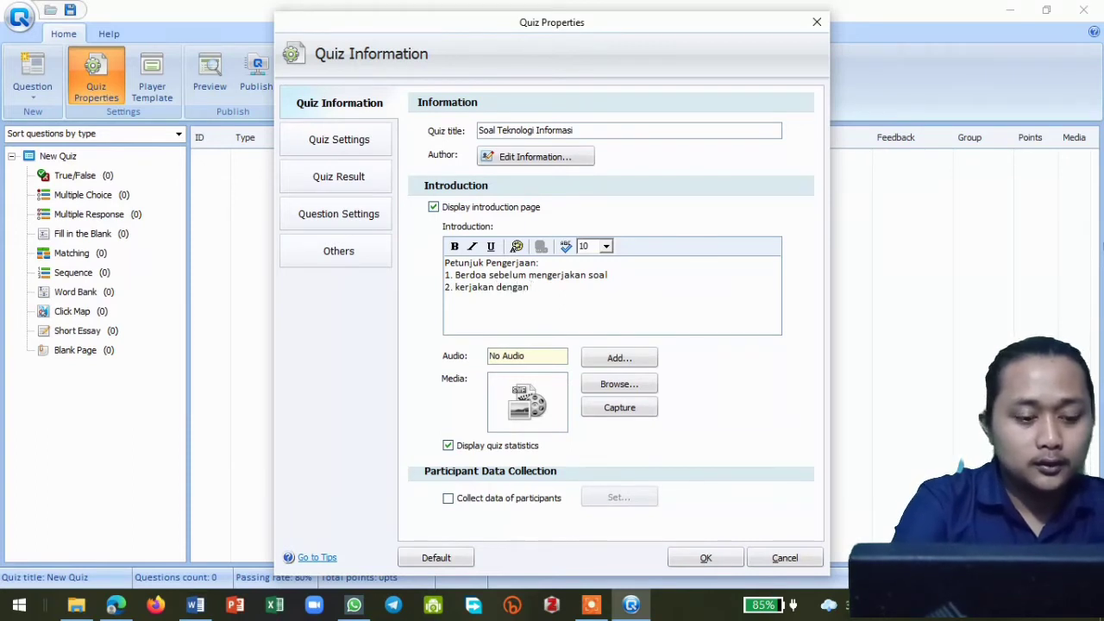
text(teliti)
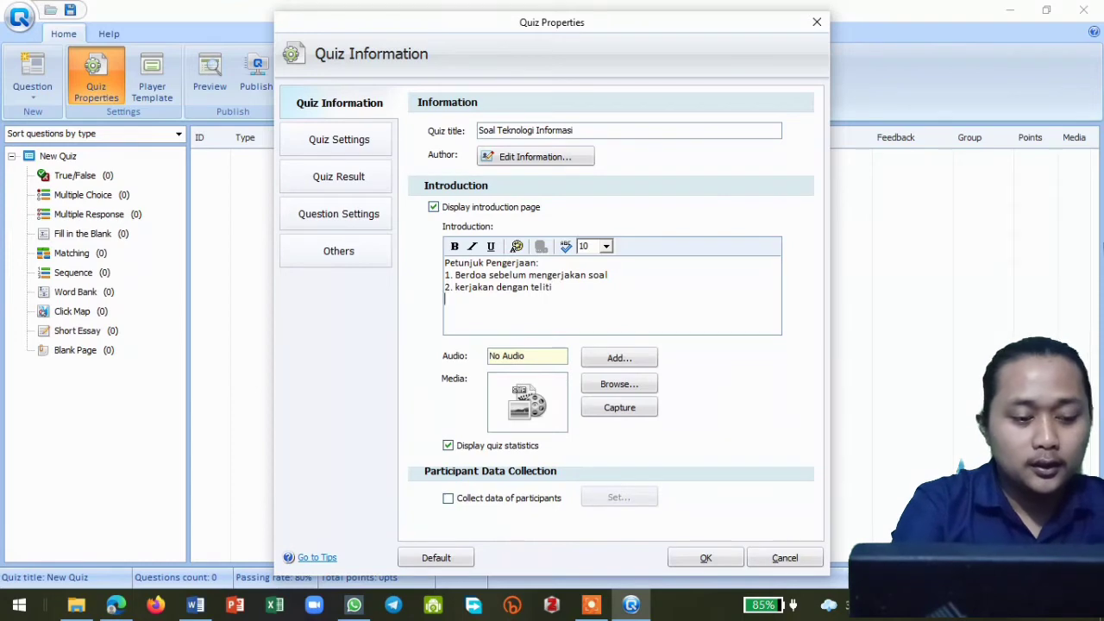
- Add "3. kerjakan sendiriSoal" as the third instruction in the quiz introduction
text(3. k)
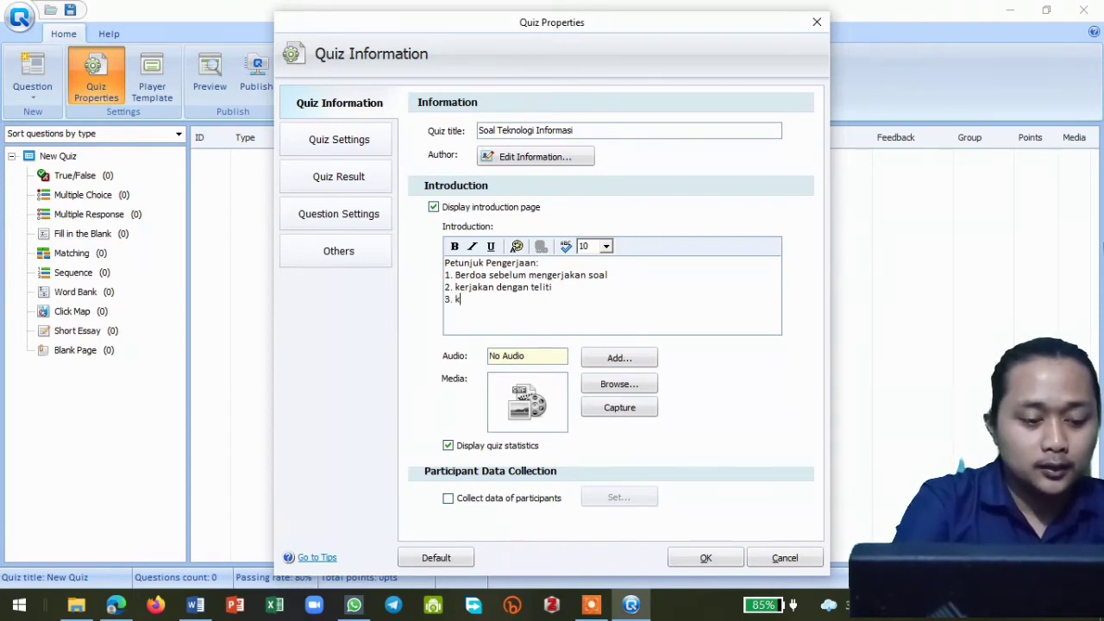
text(erjakan)
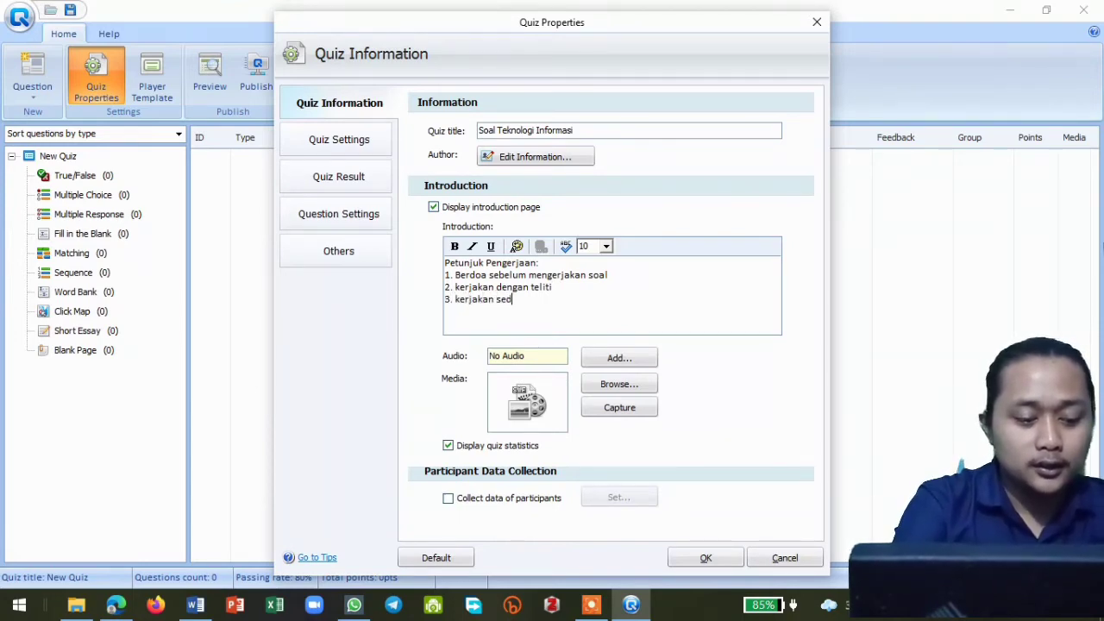
text( sendiri)
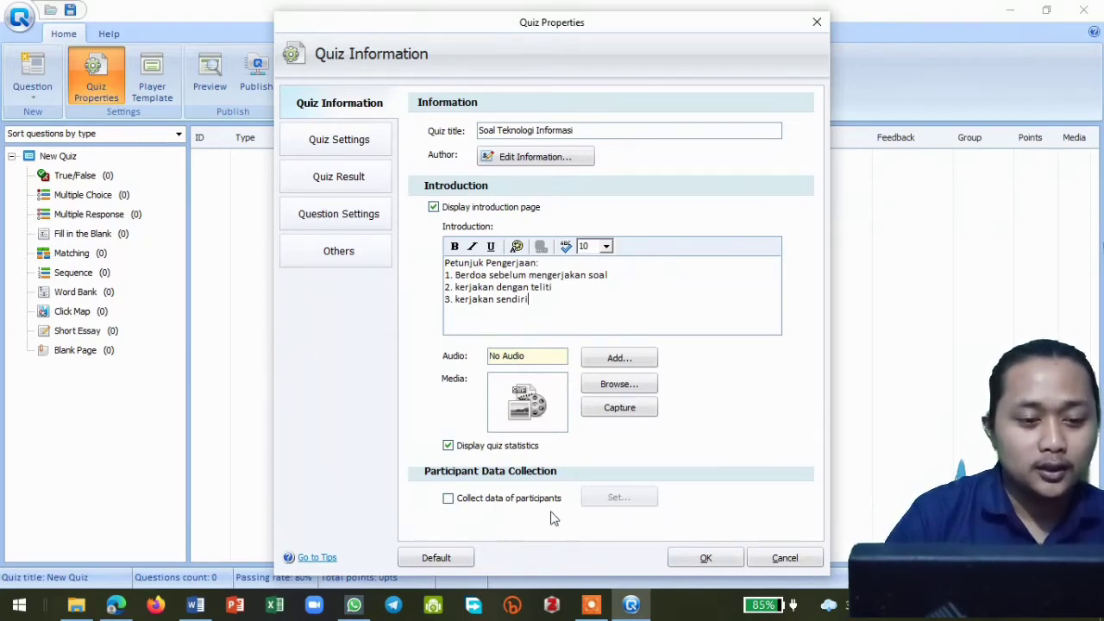
text(Soal)
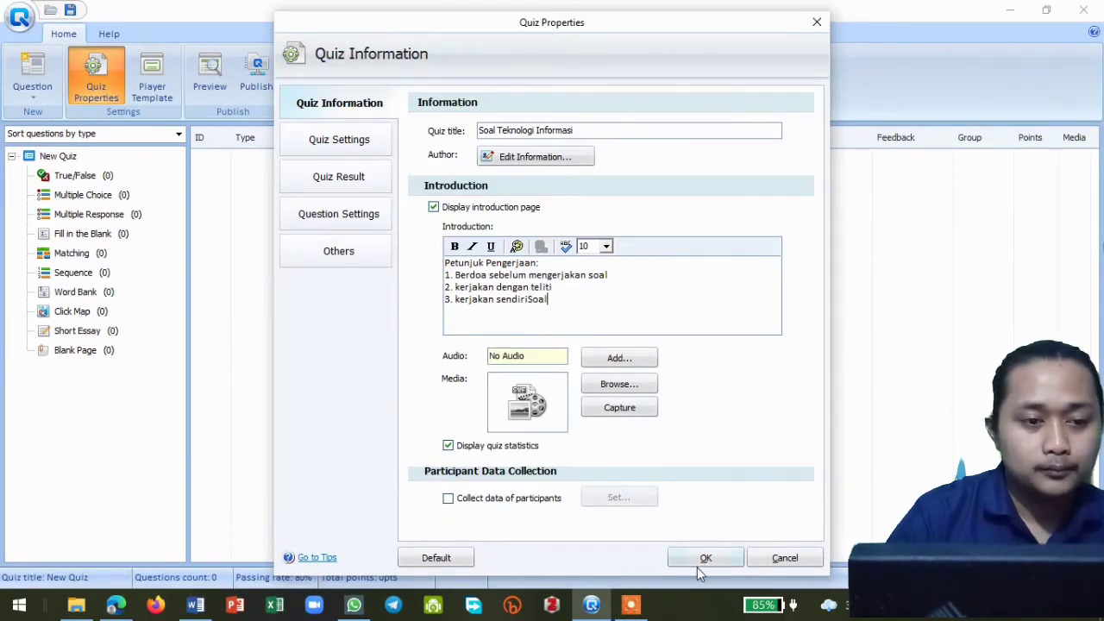
click(448, 500)
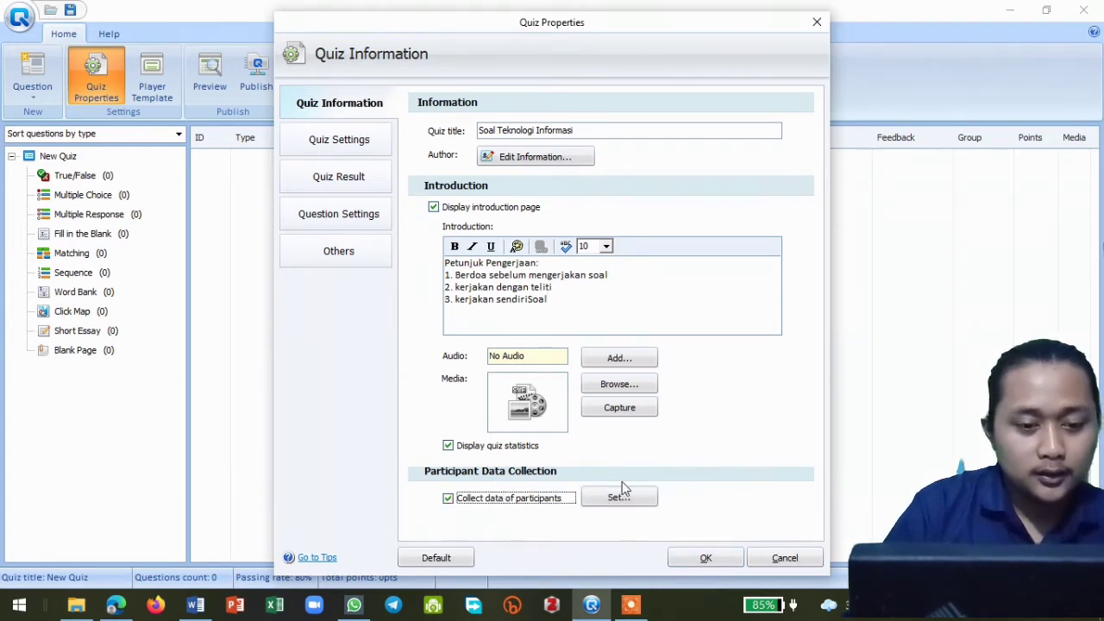
click(640, 500)
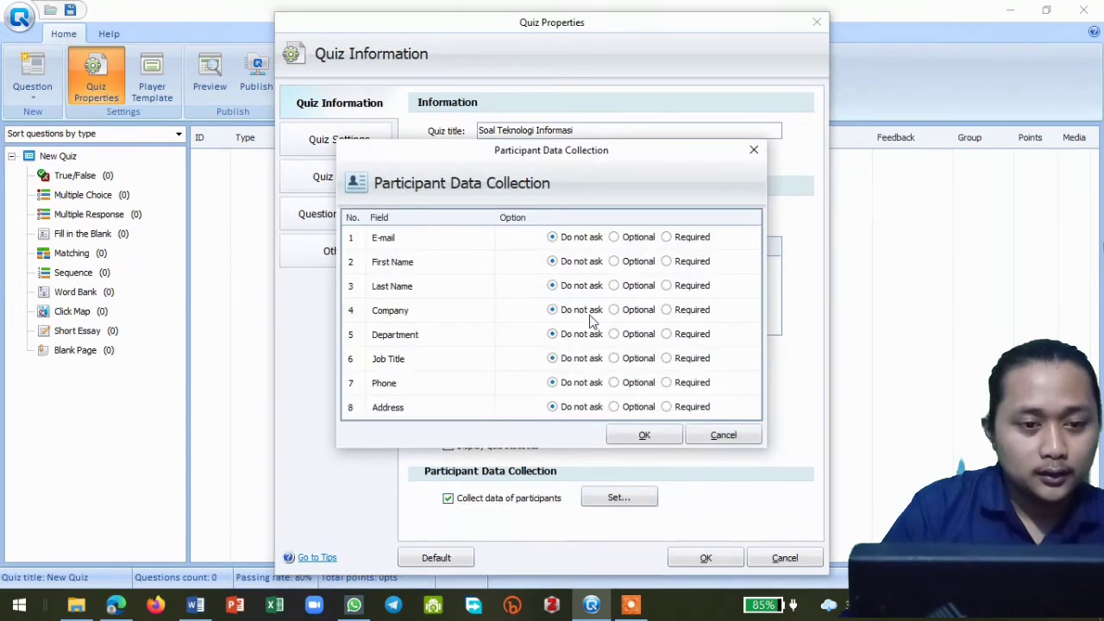
click(651, 437)
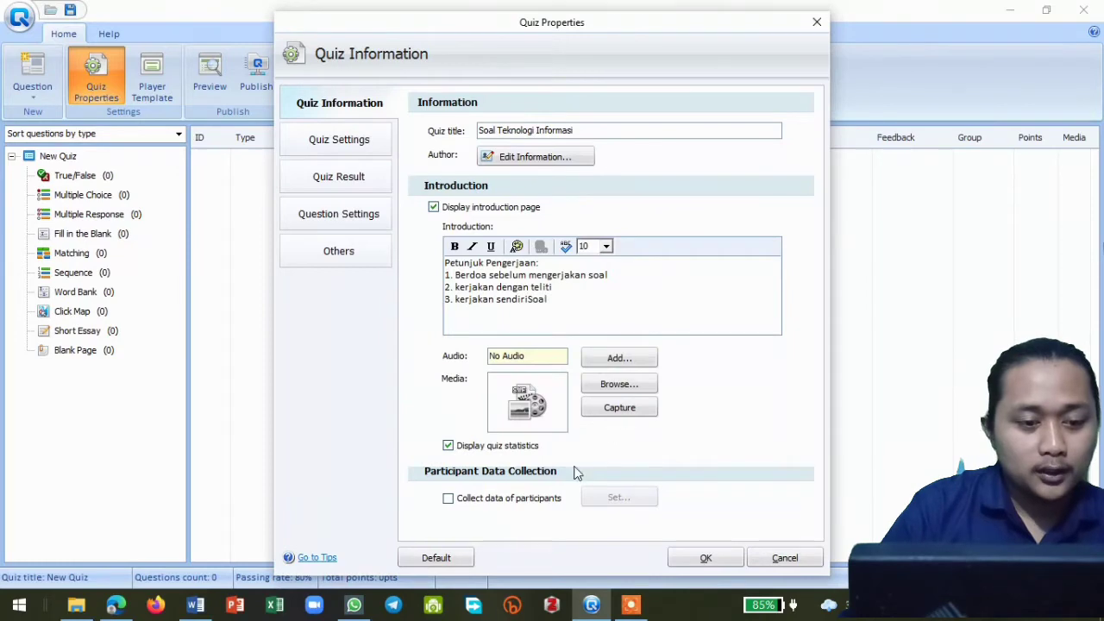
- Enable participant data collection with E-mail set to Required, and accept the quiz properties
click(448, 499)
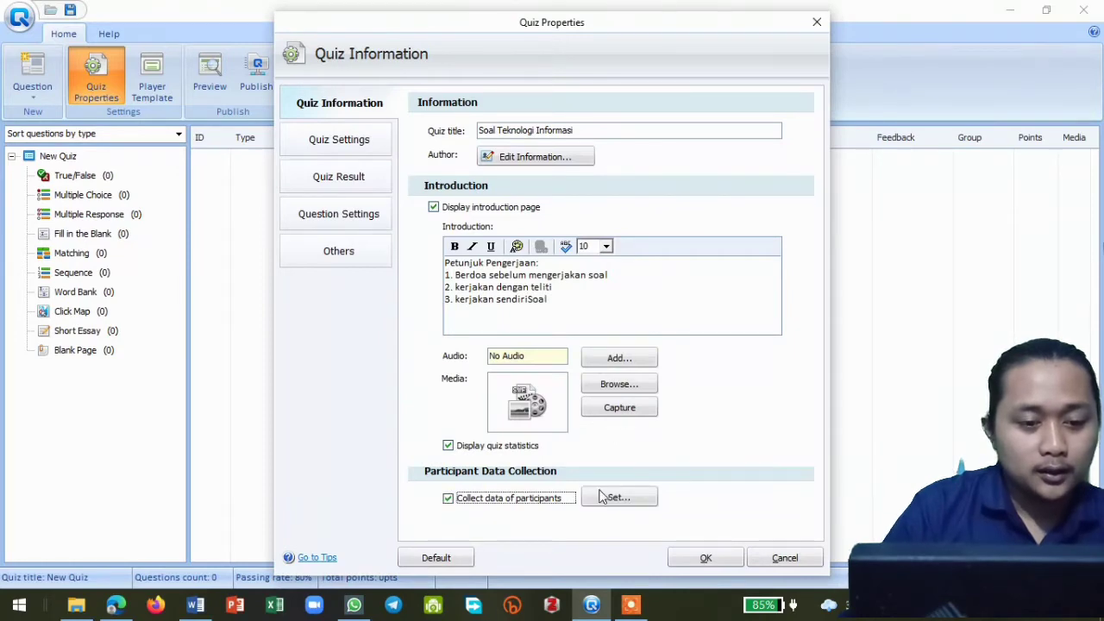
click(629, 504)
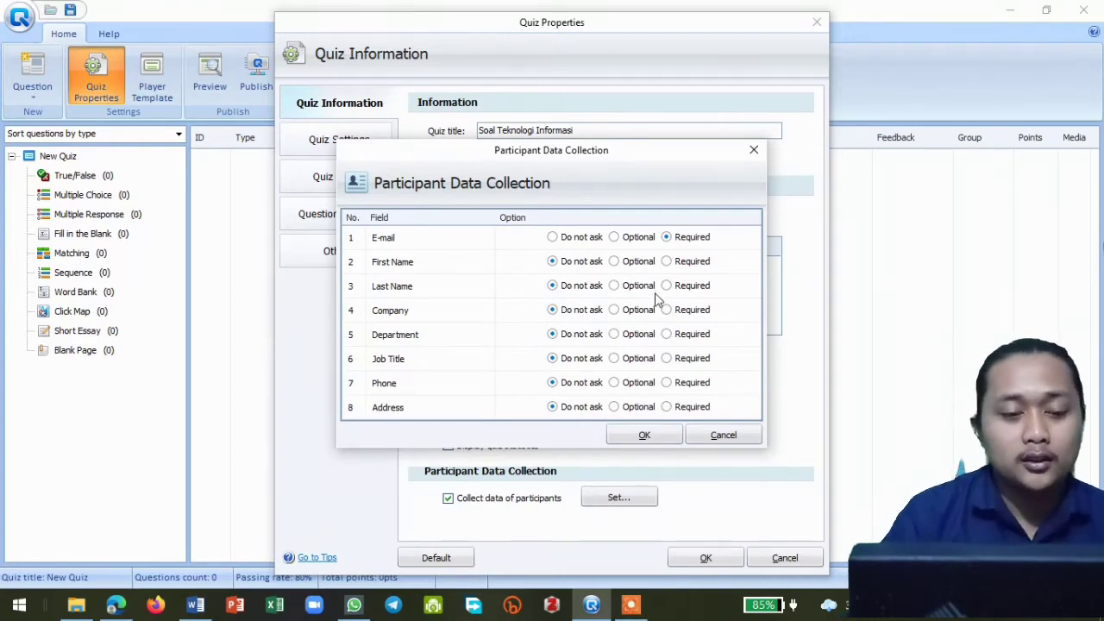
click(646, 435)
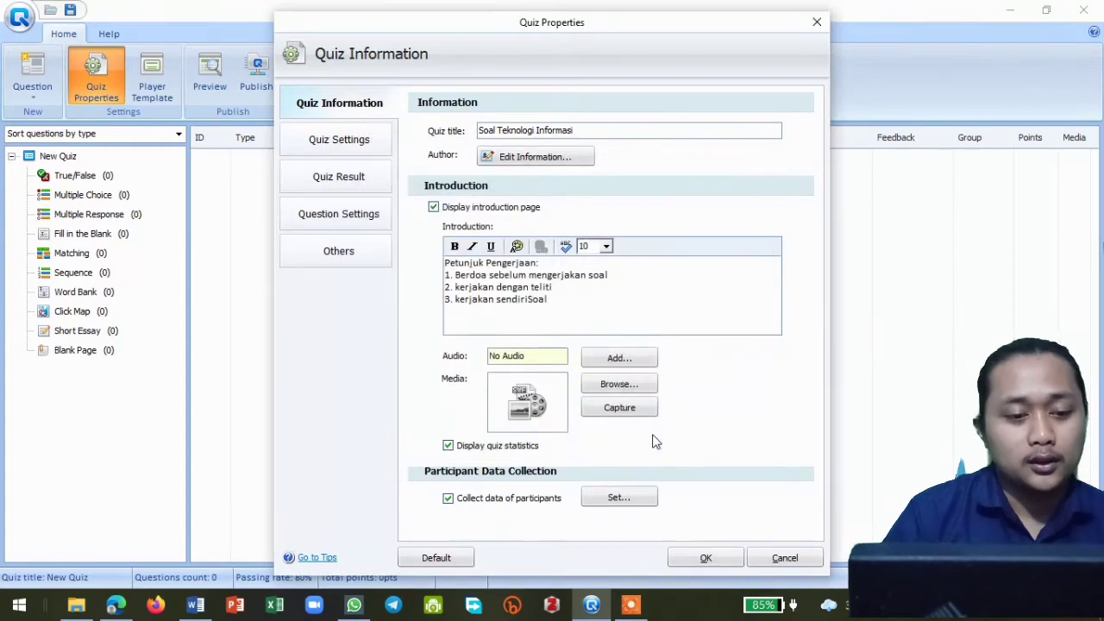
click(704, 559)
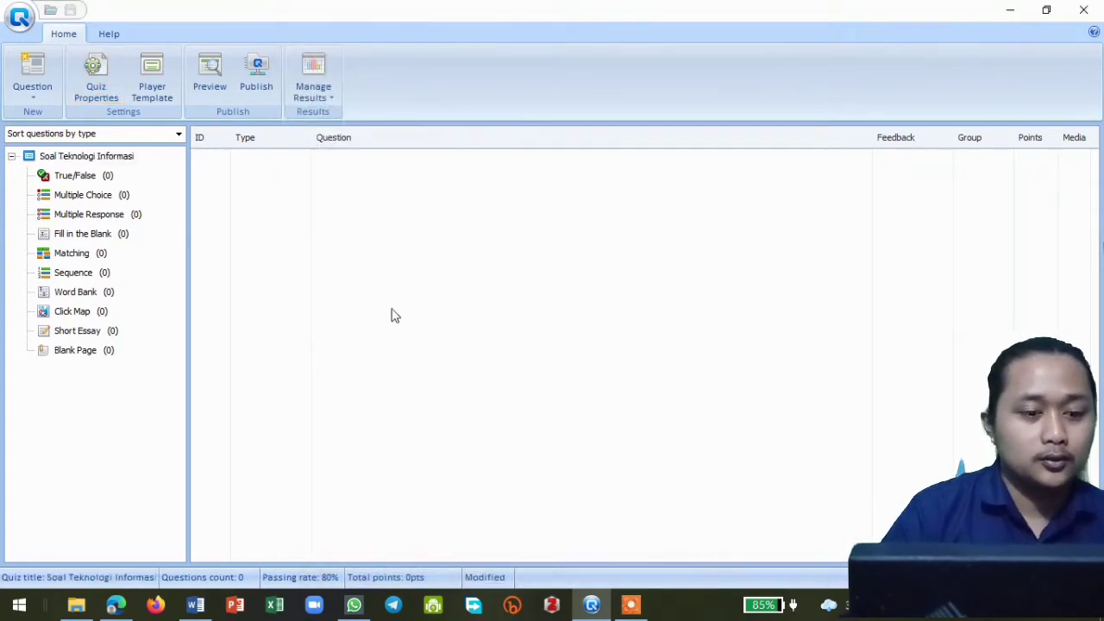
- Reopen the quiz properties and set the quiz's passing rate to 70% in the quiz settings
click(115, 78)
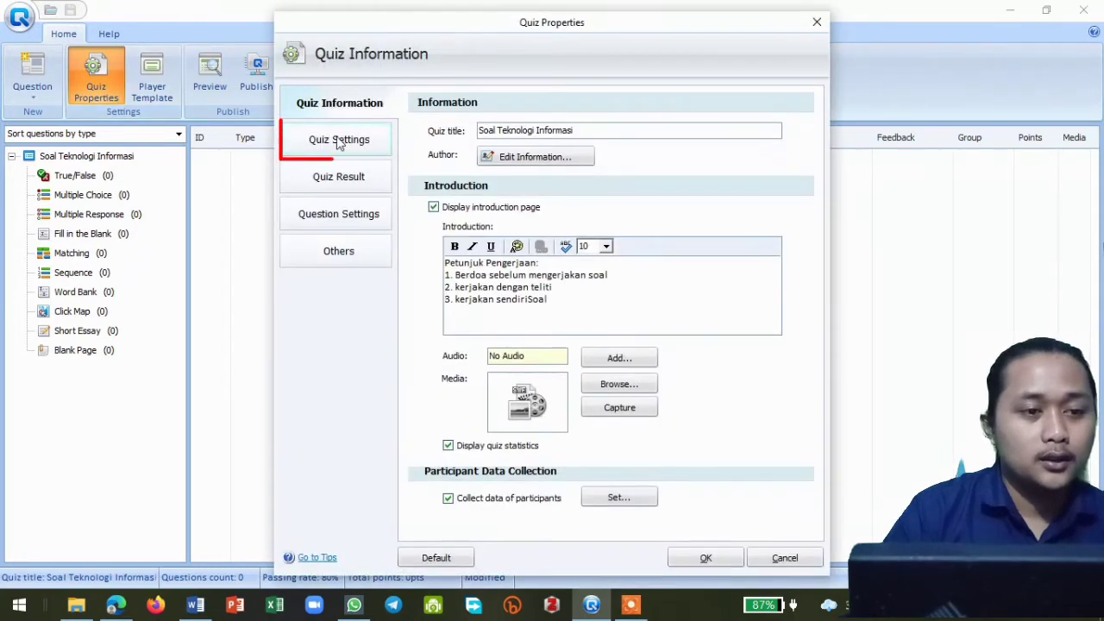
click(341, 142)
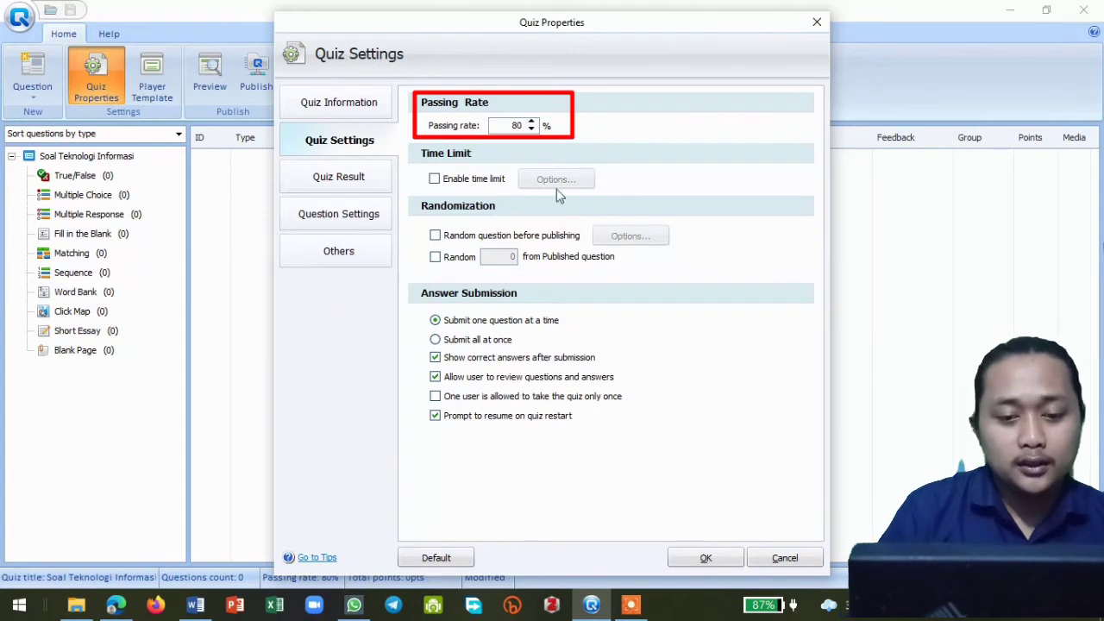
click(630, 607)
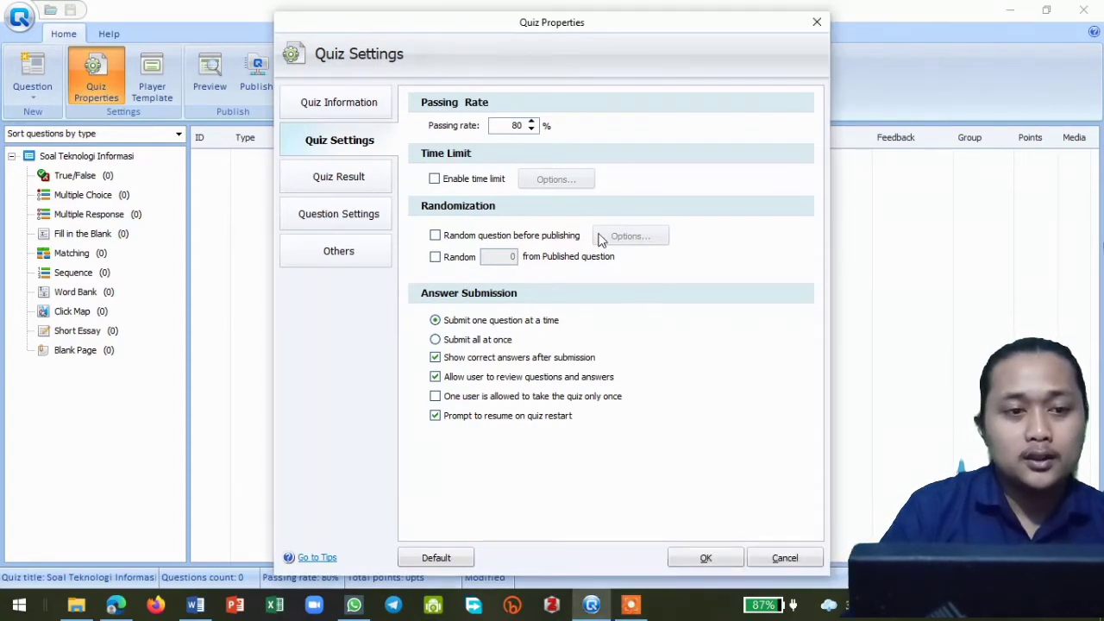
click(531, 130)
click(532, 130)
click(531, 130)
click(531, 129)
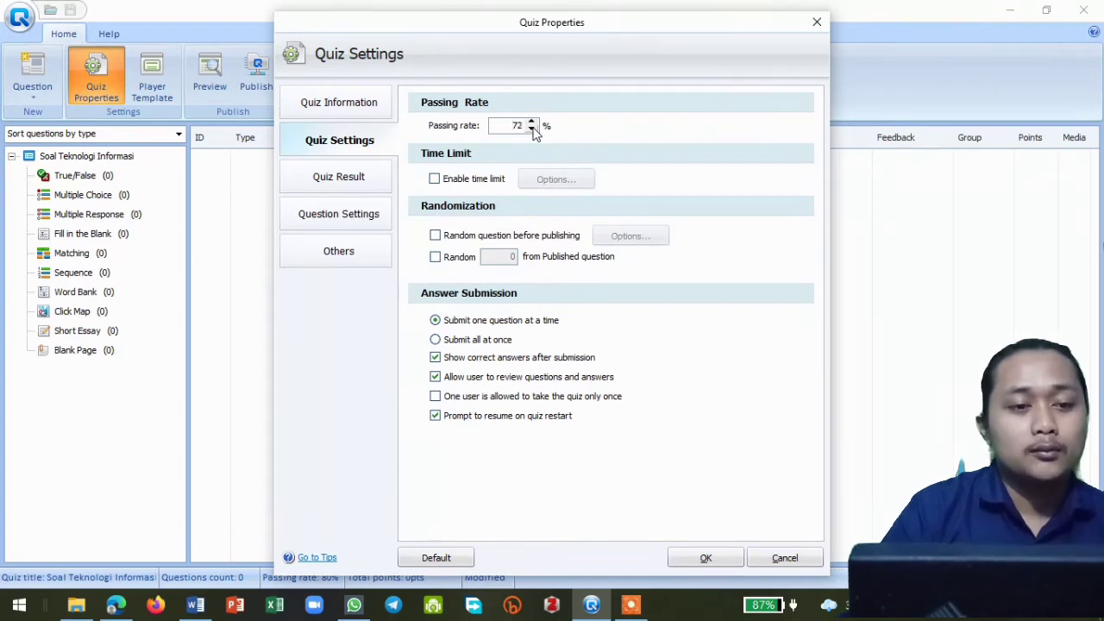
click(532, 129)
click(531, 130)
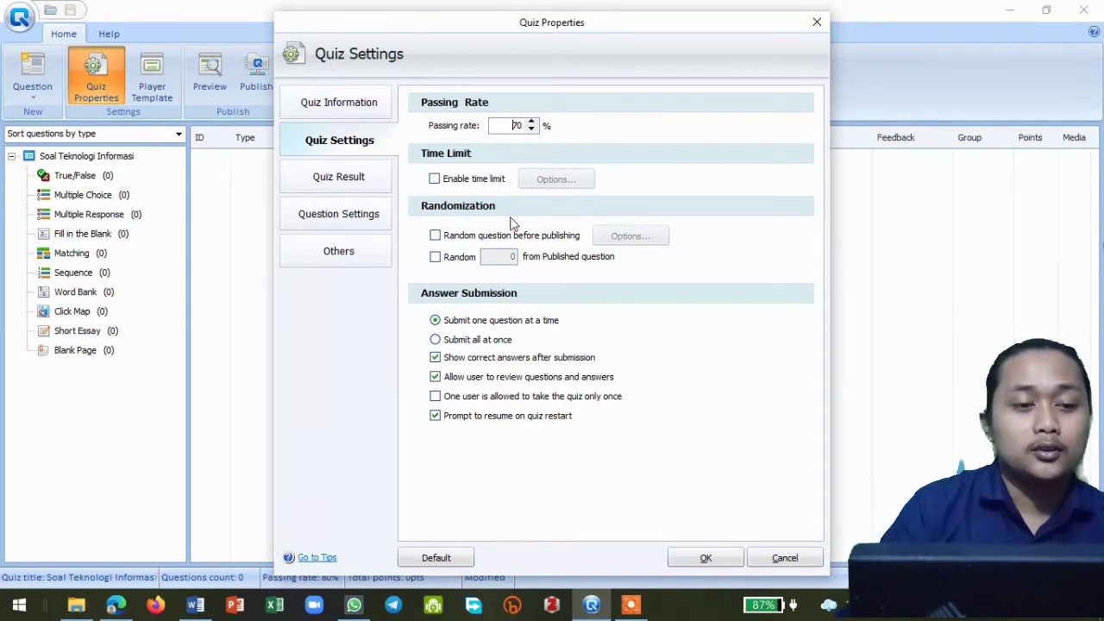
- Enable the time limit so that the whole quiz ends after 60 minutes 0 seconds
click(436, 179)
click(554, 180)
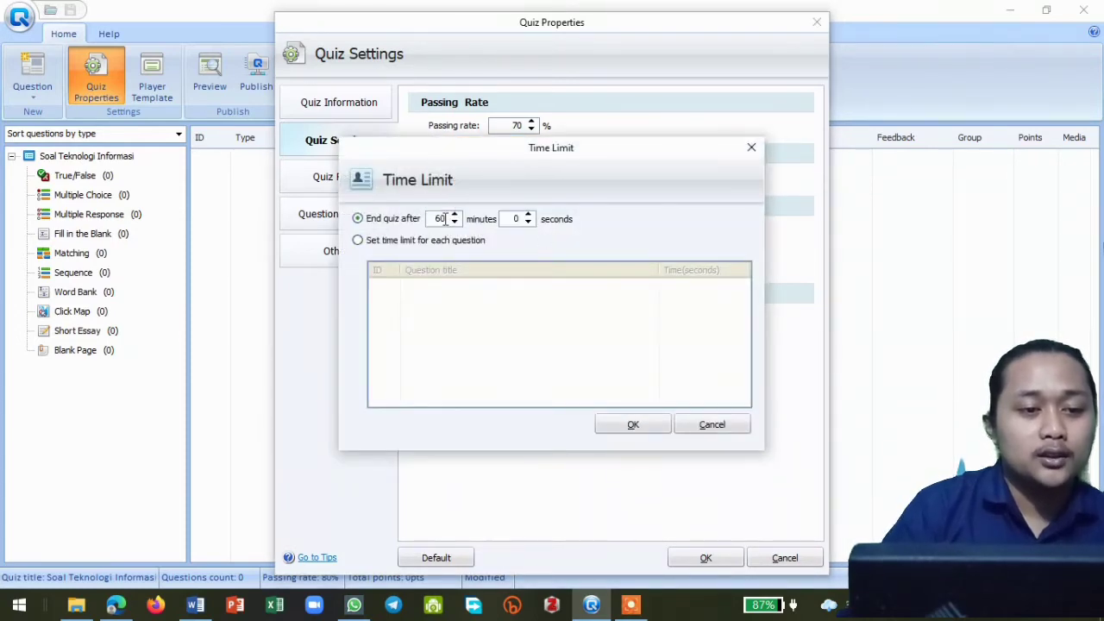
click(633, 428)
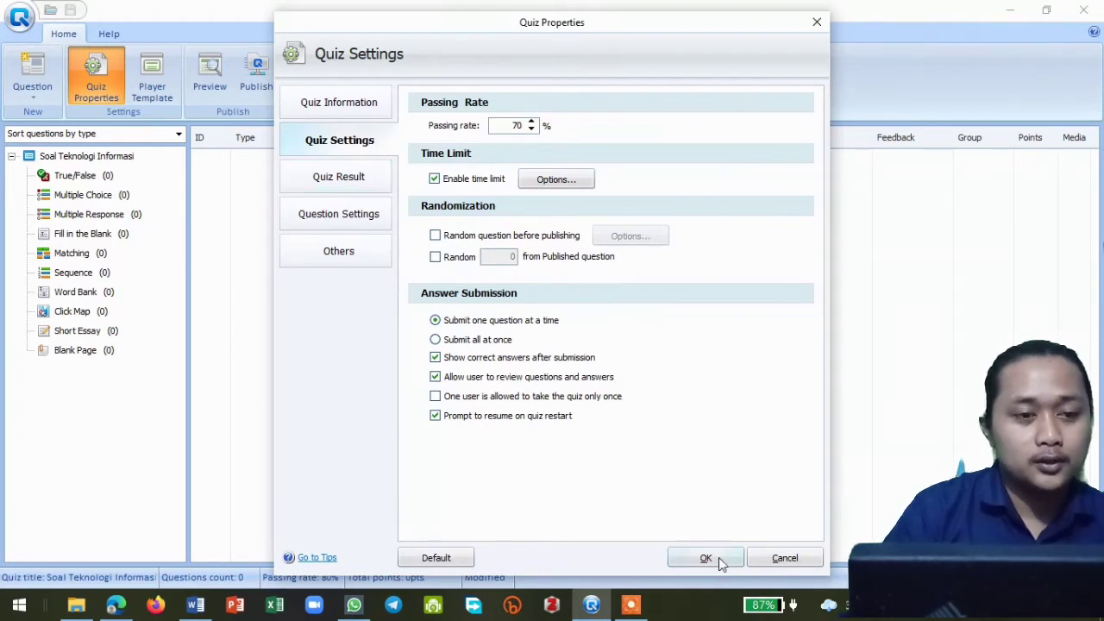
- In the quiz result settings, replace the feedback shown when the user passes with "selamat anda benar"
click(349, 178)
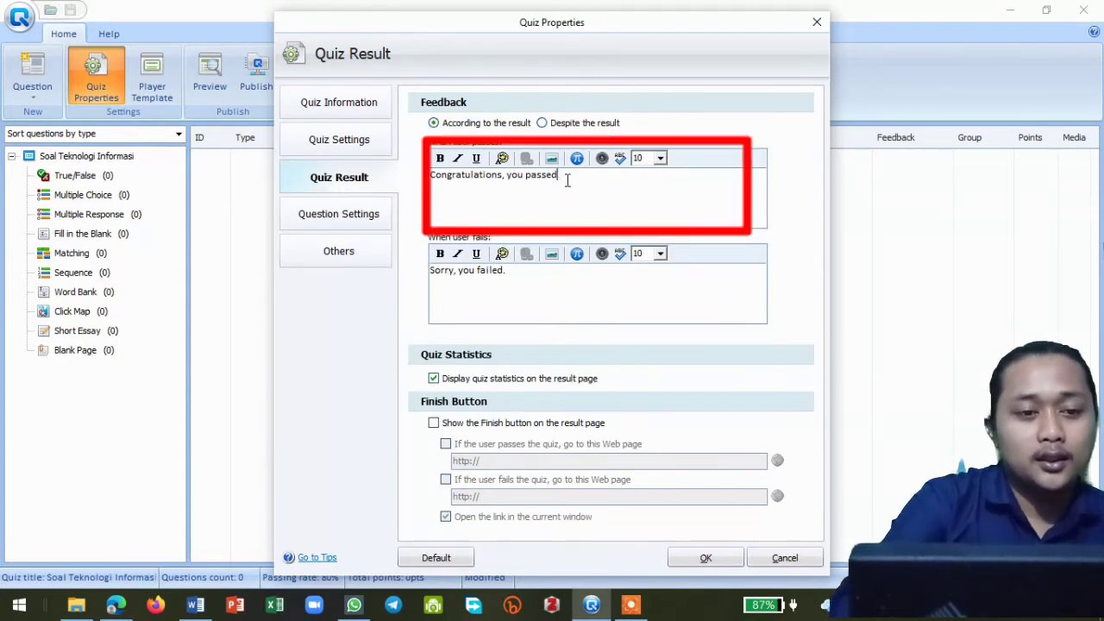
key(BackSpace)
key(BackSpace)
key(BackSpace)
key(BackSpace)
key(BackSpace)
key(BackSpace)
key(BackSpace)
key(BackSpace)
key(BackSpace)
key(BackSpace)
key(BackSpace)
key(BackSpace)
key(BackSpace)
key(BackSpace)
key(BackSpace)
key(BackSpace)
key(BackSpace)
key(BackSpace)
key(BackSpace)
key(BackSpace)
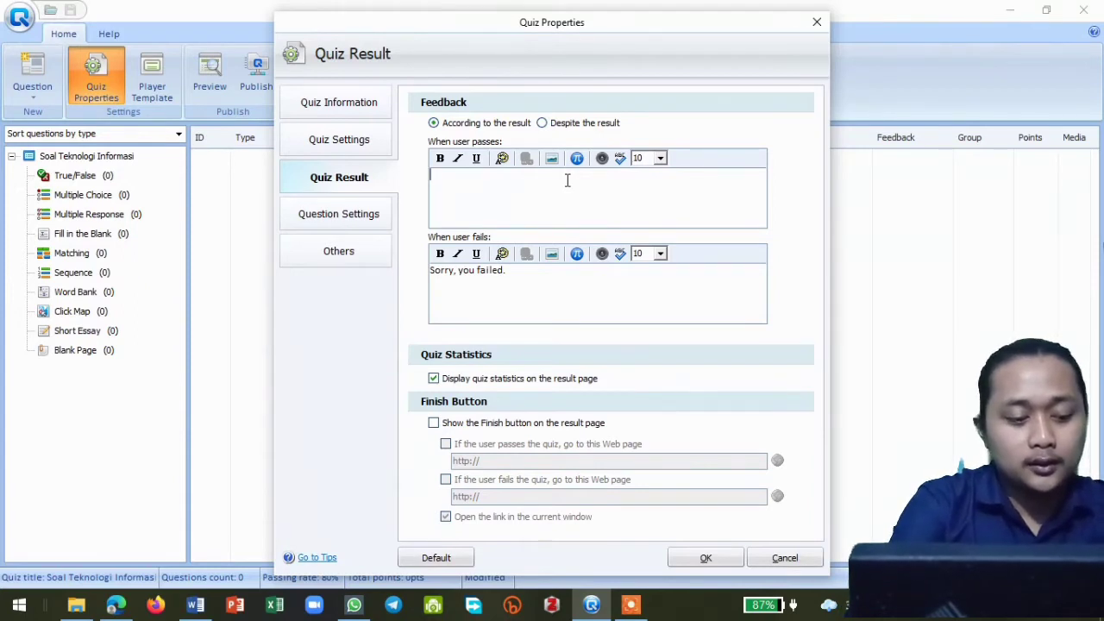
text(s)
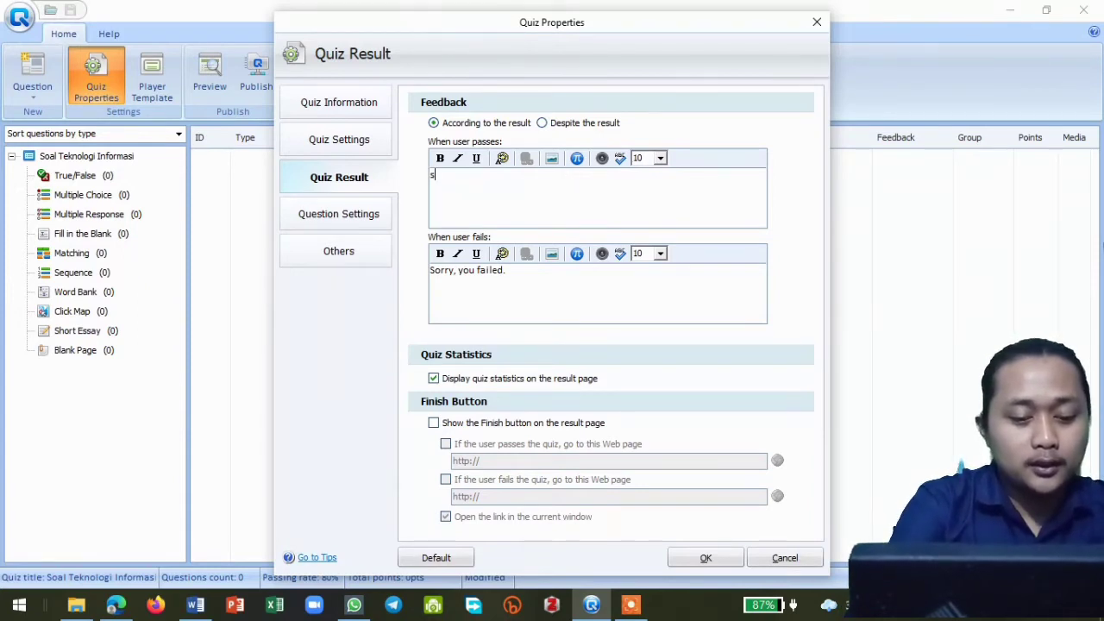
text(elamat anda)
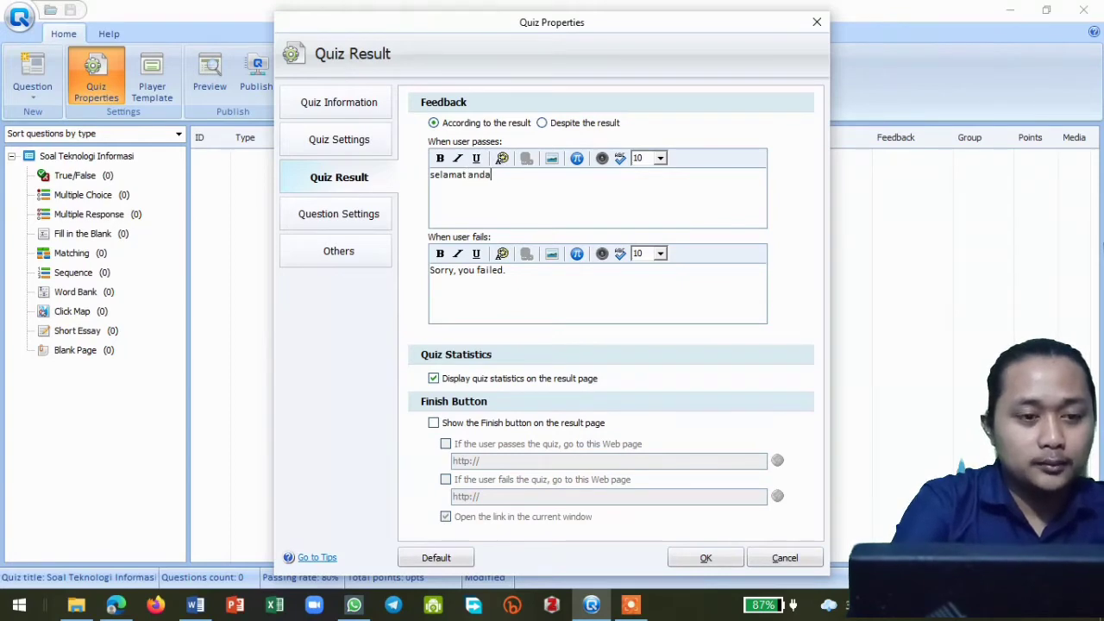
text( benar)
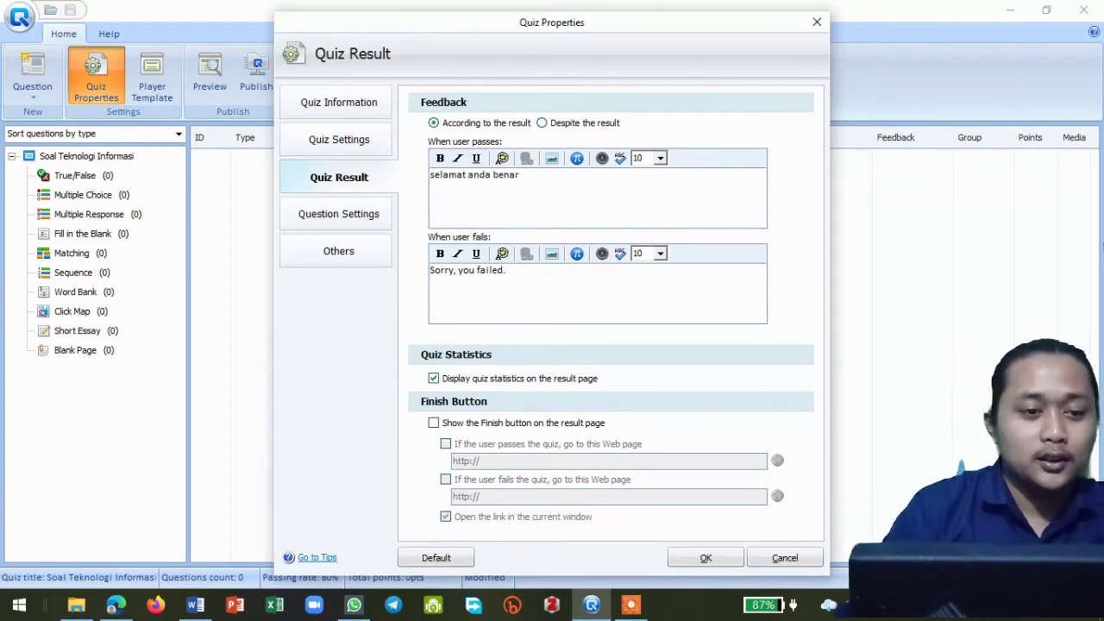
- Replace the feedback for users who fail with "maaf, jawaban anda salah" and enable showing the Finish button on the result page
click(522, 271)
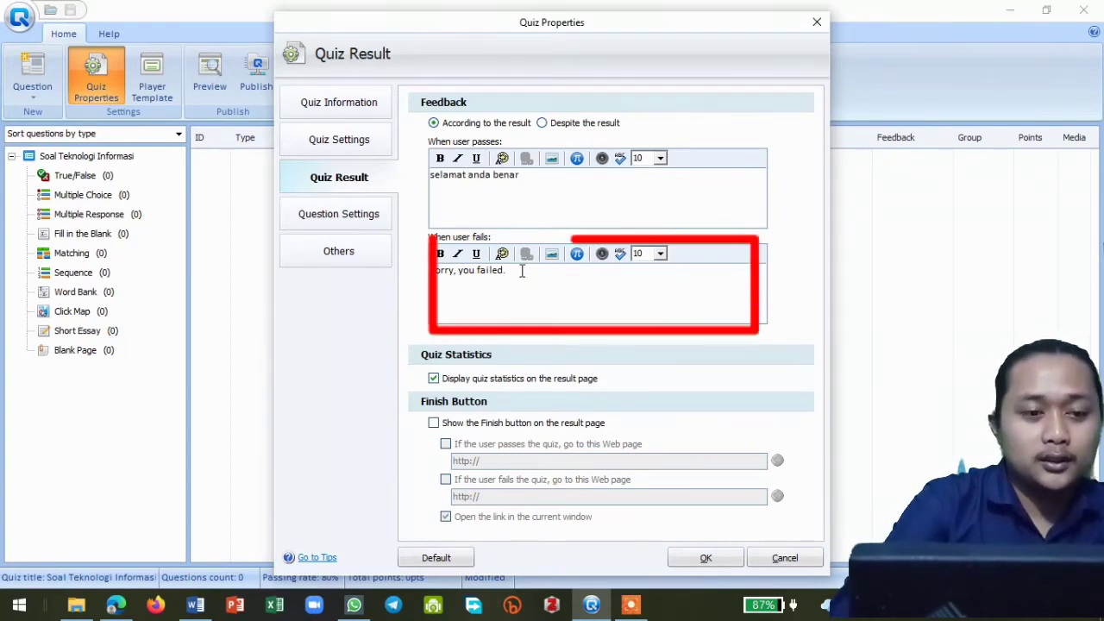
key(BackSpace)
key(BackSpace)
key(BackSpace)
key(BackSpace)
key(BackSpace)
key(BackSpace)
key(BackSpace)
key(BackSpace)
key(BackSpace)
key(BackSpace)
key(BackSpace)
key(BackSpace)
key(BackSpace)
key(BackSpace)
key(BackSpace)
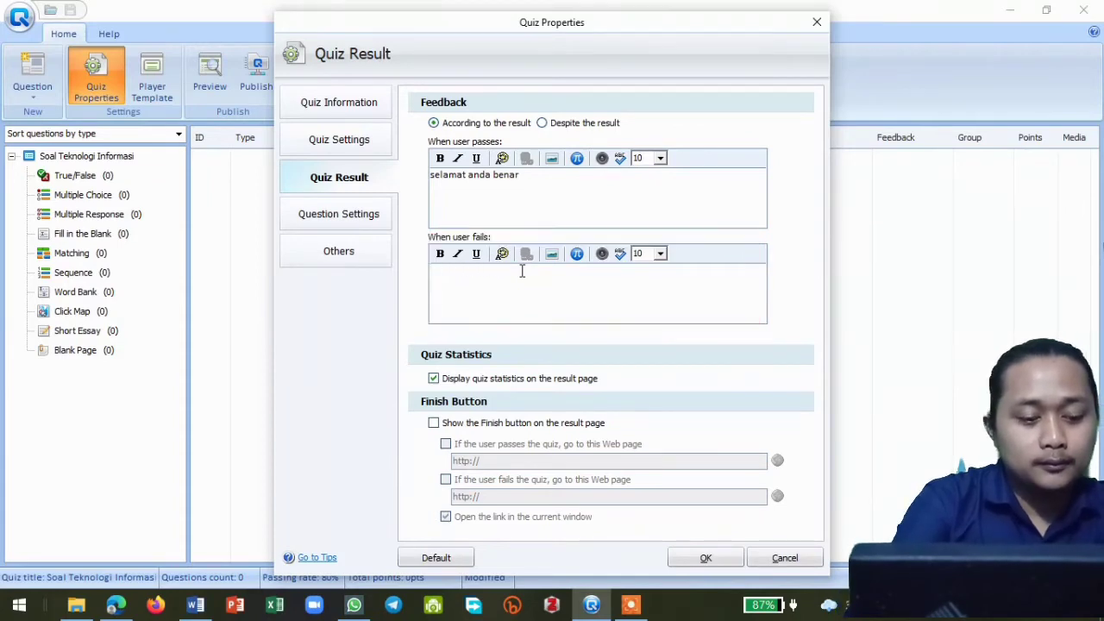
text(maaf,)
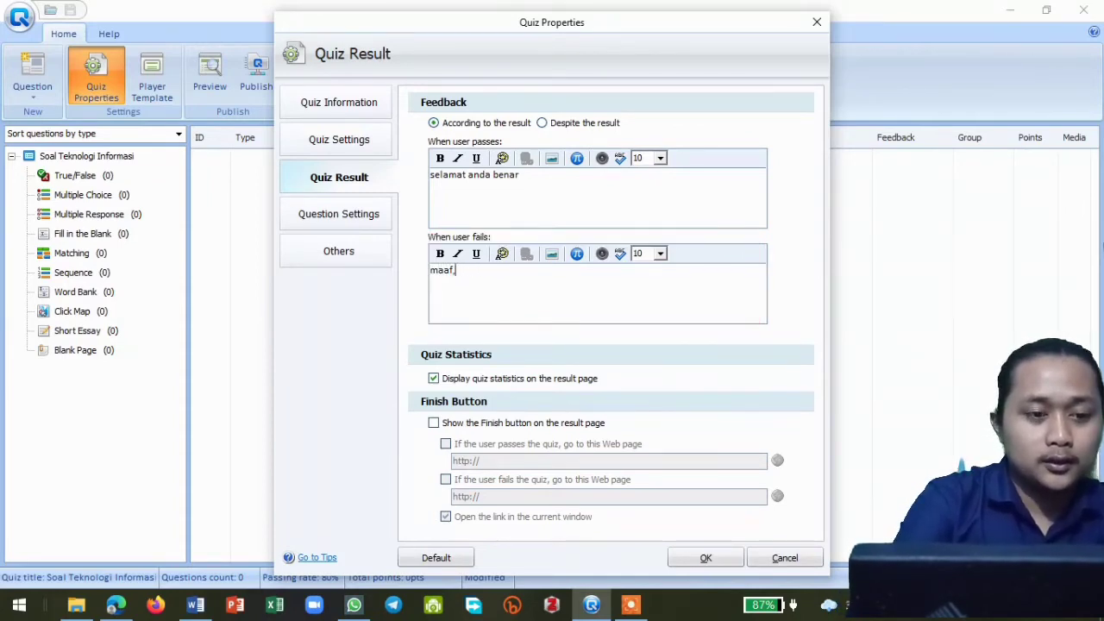
text( jawaban)
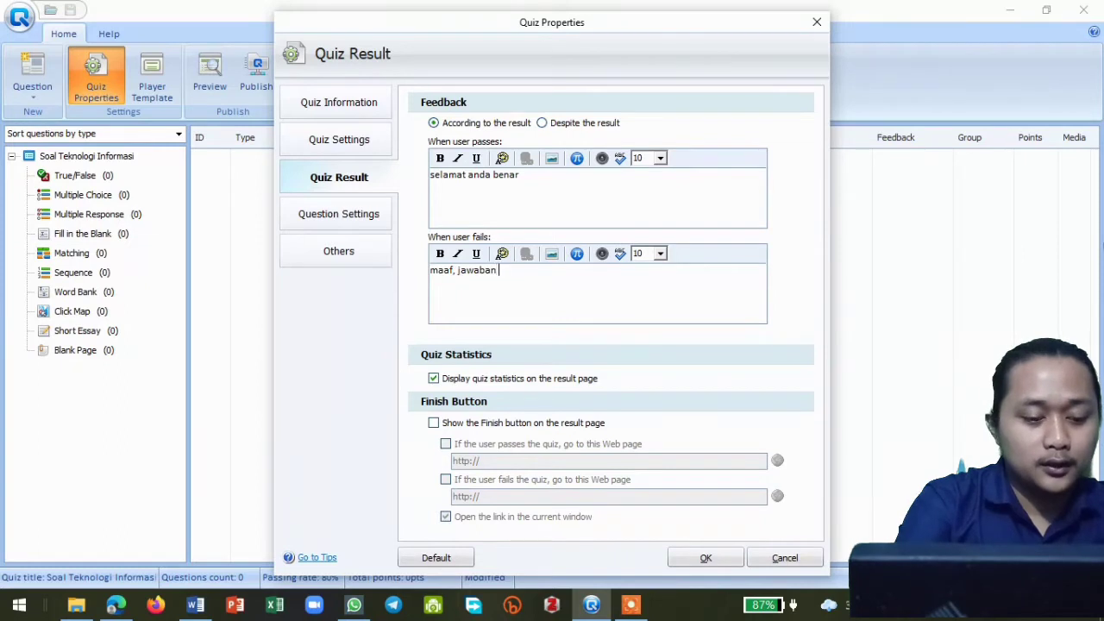
text( anda salah)
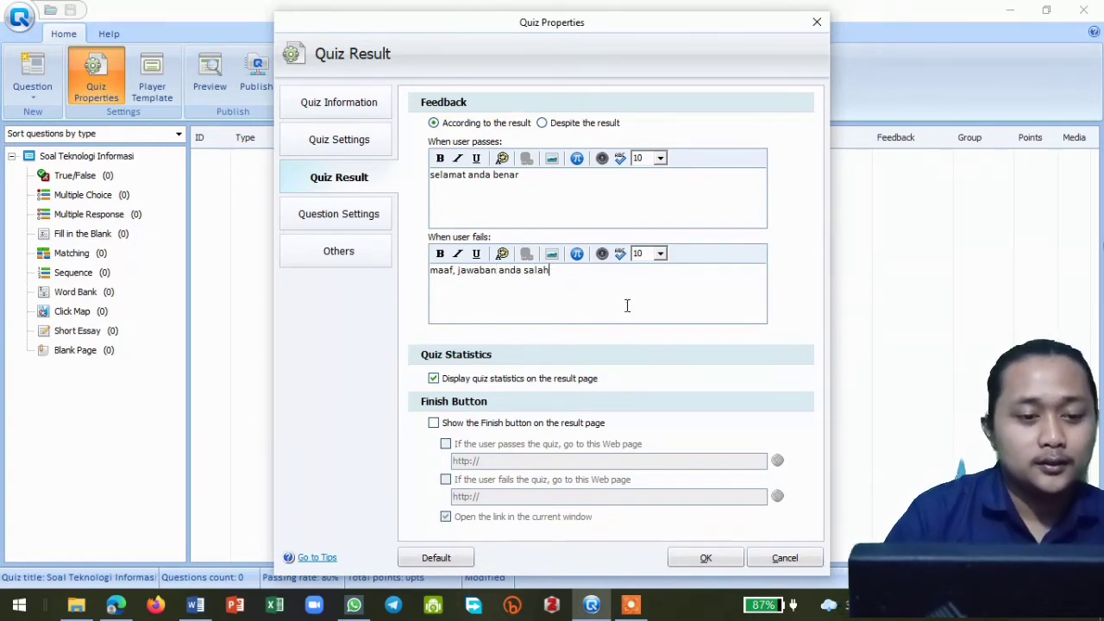
click(434, 423)
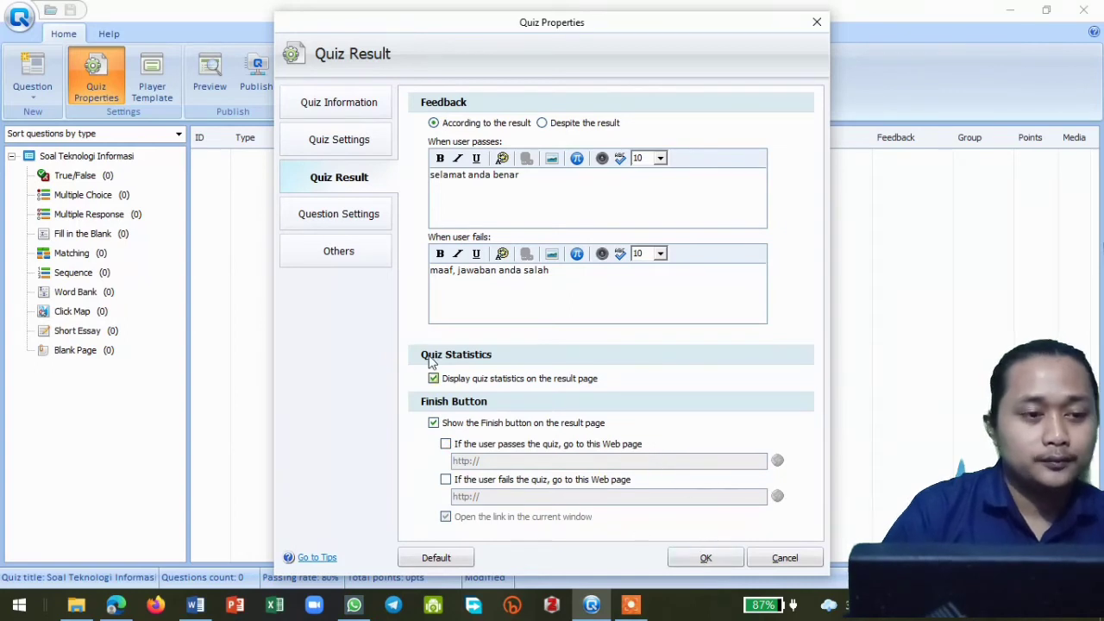
- In the question settings, set the correct-answer feedback to "Benar!" and the incorrect-answer feedback to "Salah!"
click(364, 217)
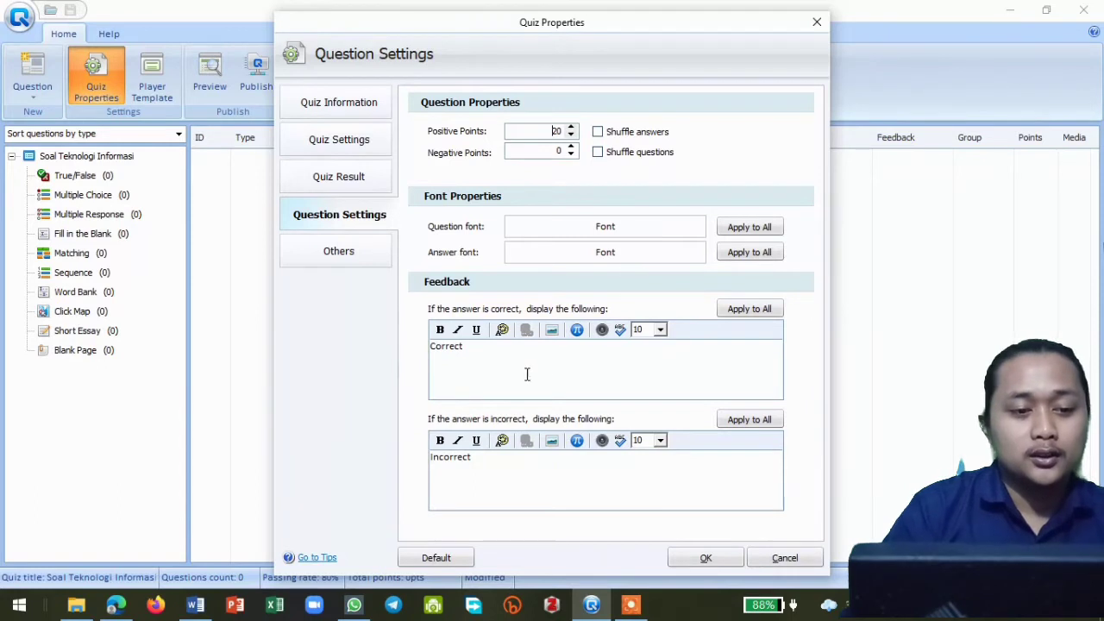
click(470, 348)
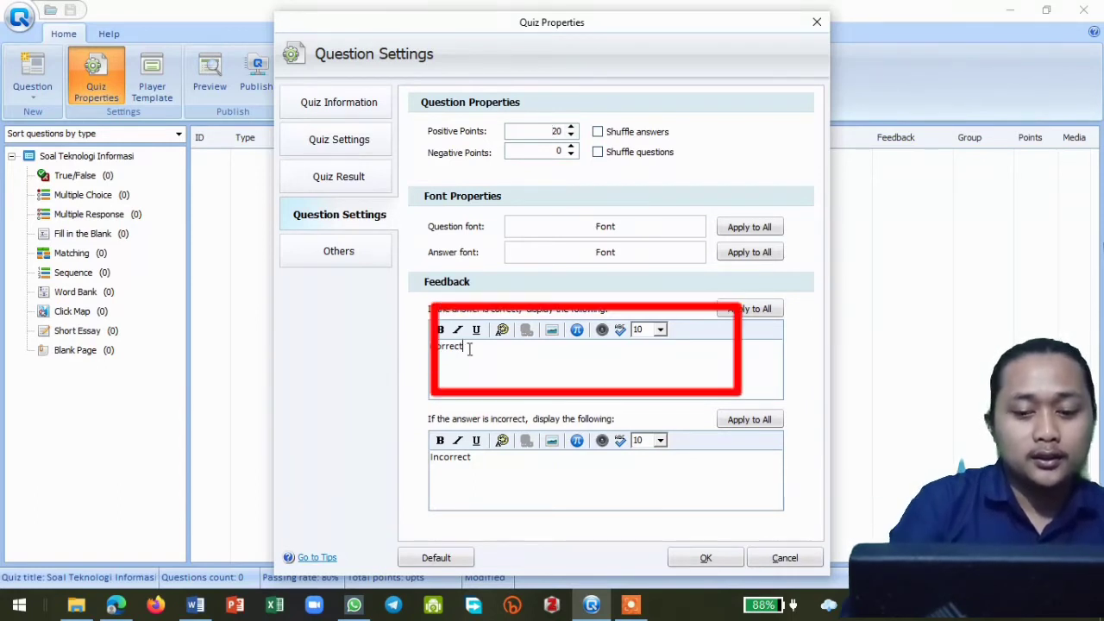
key(BackSpace)
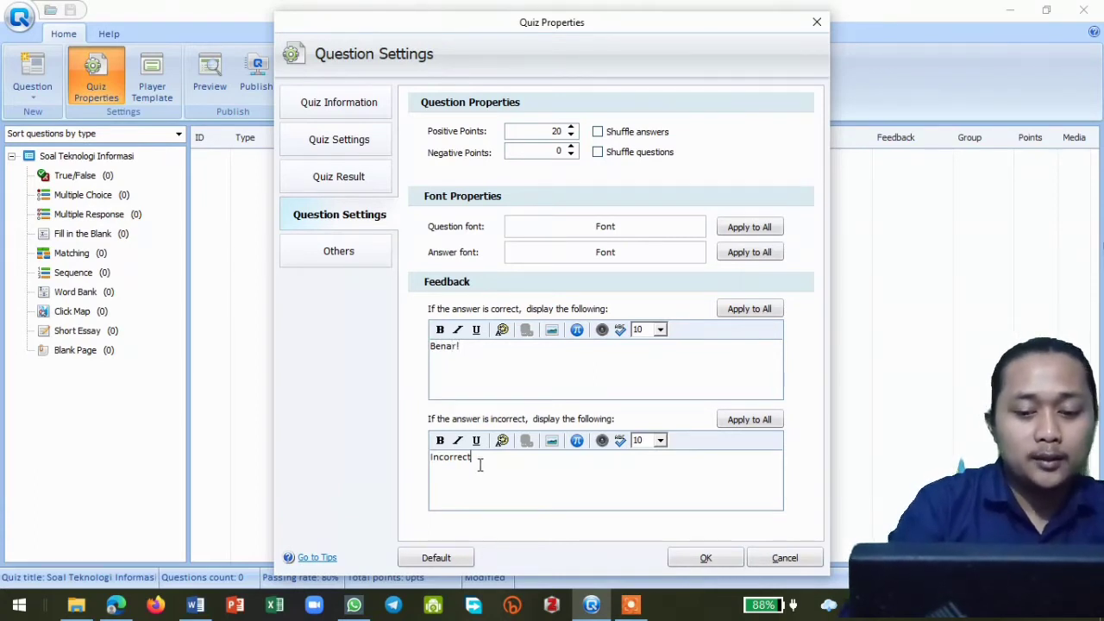
key(BackSpace)
key(BackSpace)
key(BackSpace)
key(BackSpace)
key(BackSpace)
key(BackSpace)
key(BackSpace)
key(BackSpace)
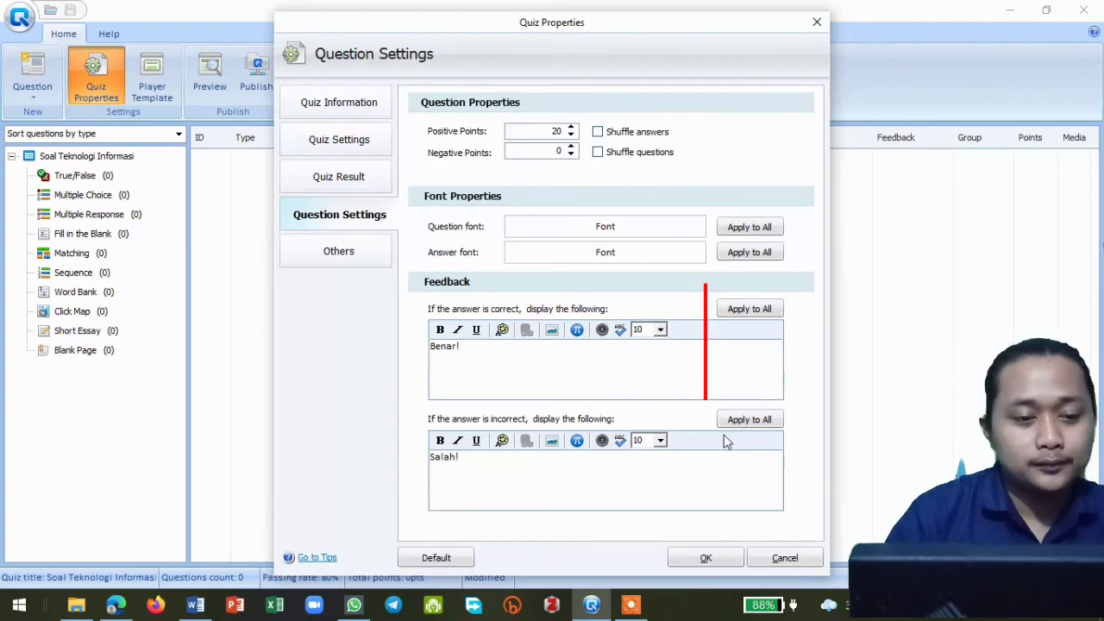
- Apply the incorrect-answer and correct-answer feedback to all questions, accepting each confirmation
click(747, 421)
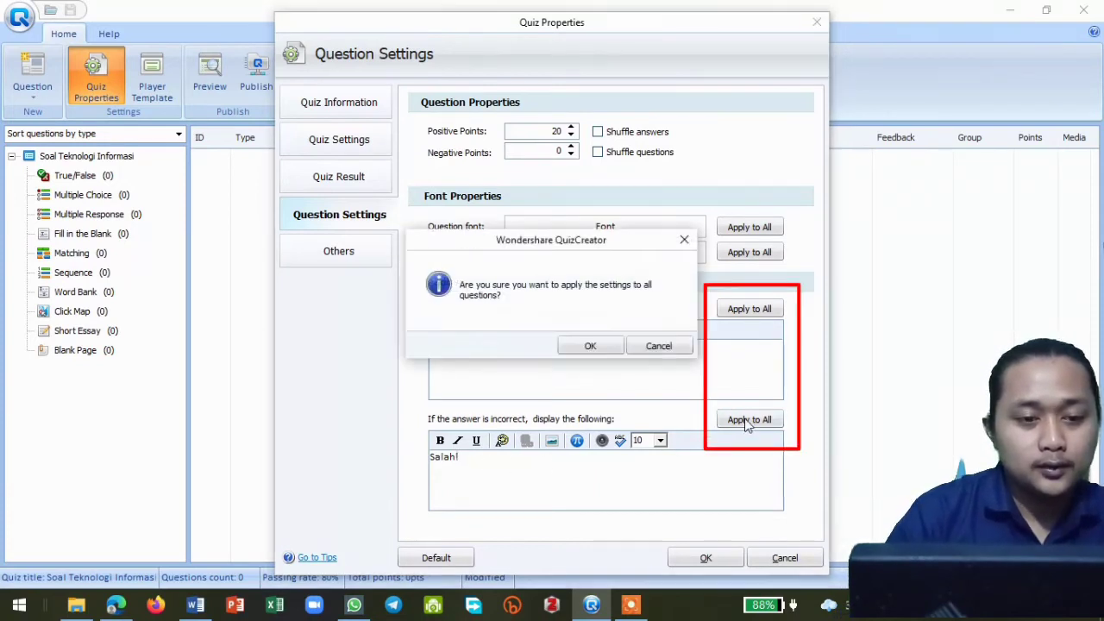
click(590, 346)
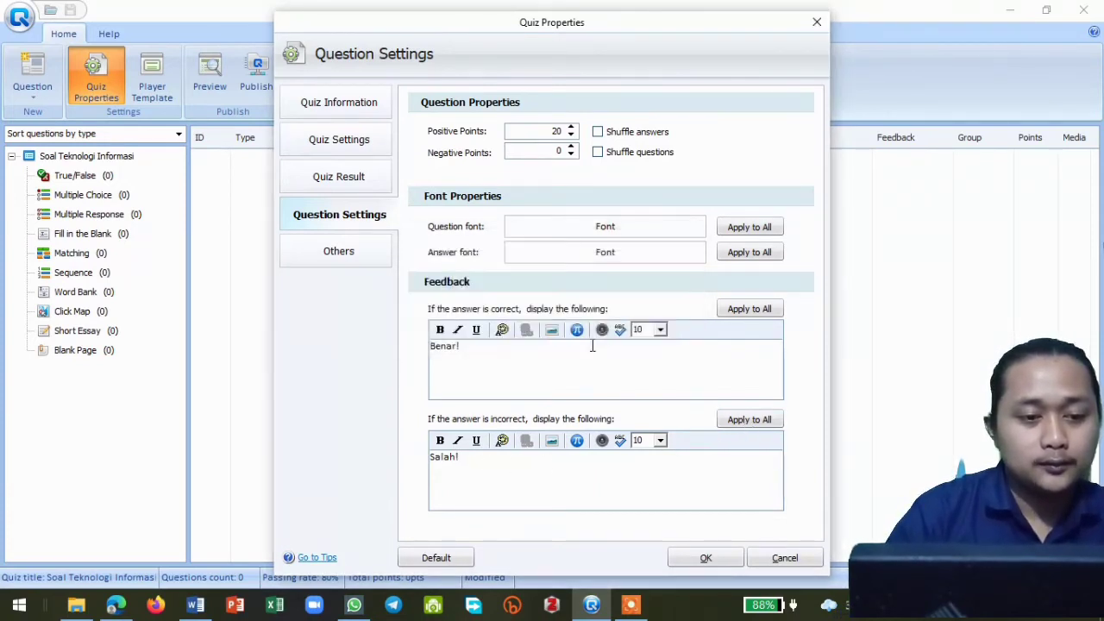
click(753, 312)
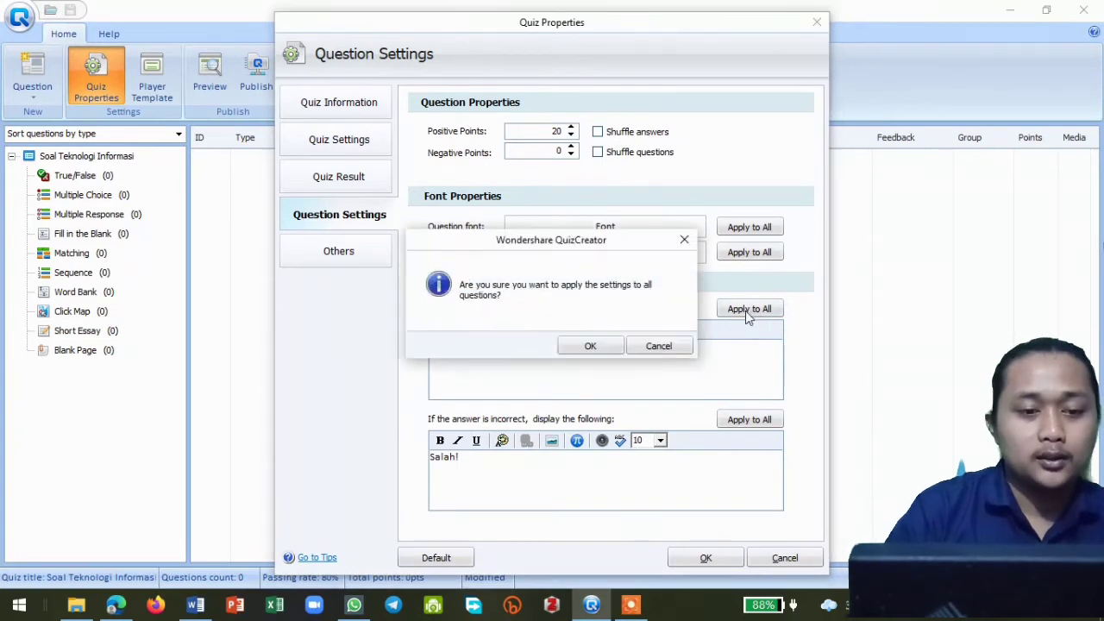
click(591, 348)
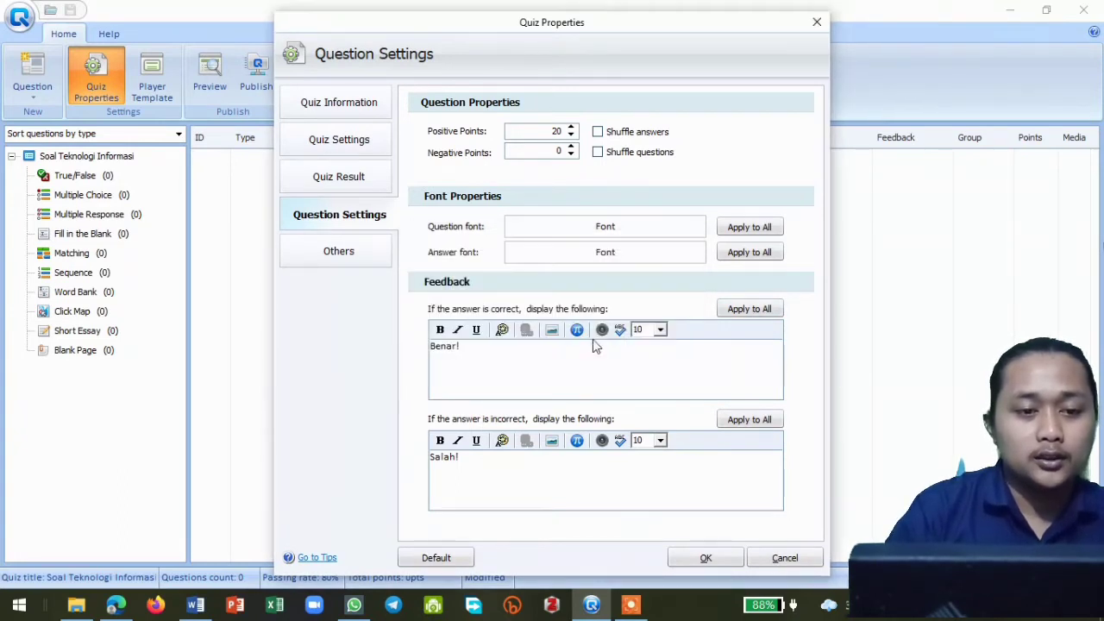
- Set the question font to Times New Roman, size 12
click(628, 230)
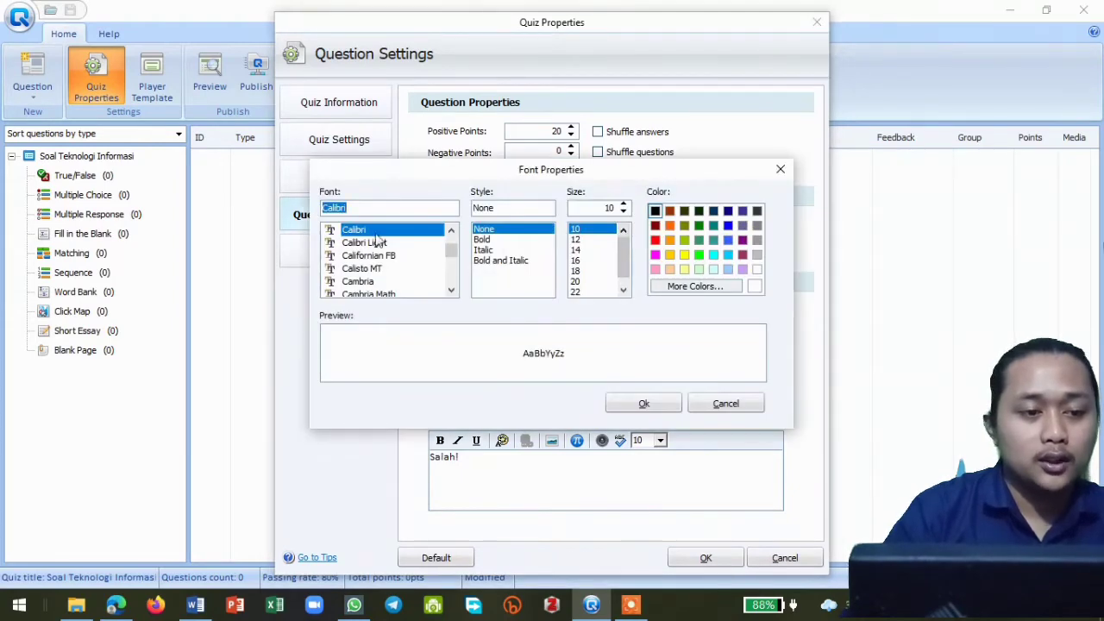
scroll(372, 273, down, 4)
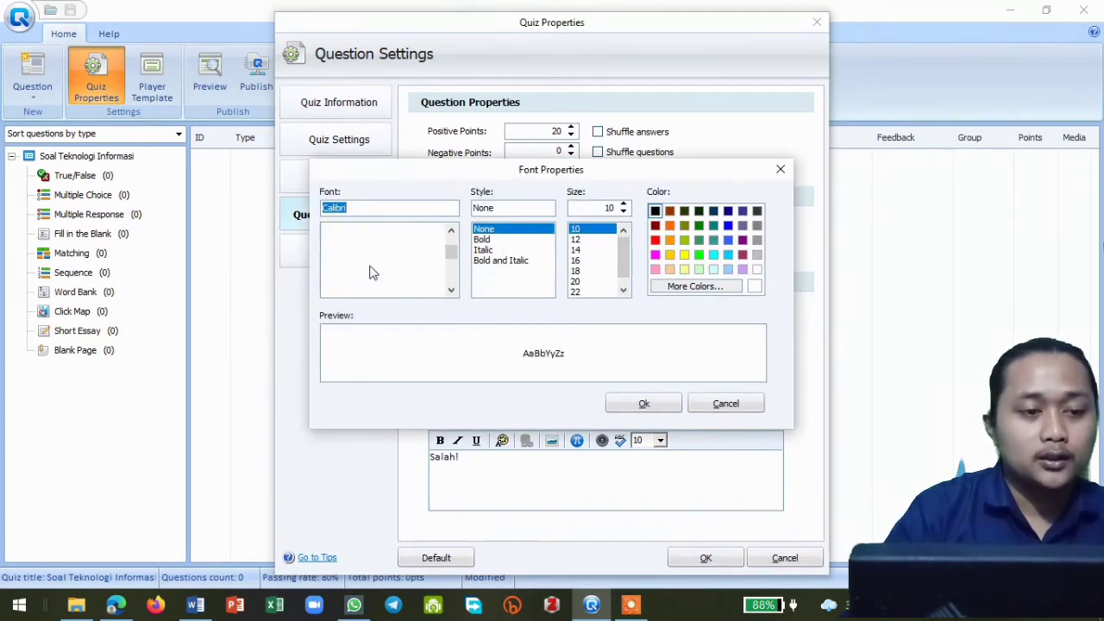
scroll(373, 274, down, 6)
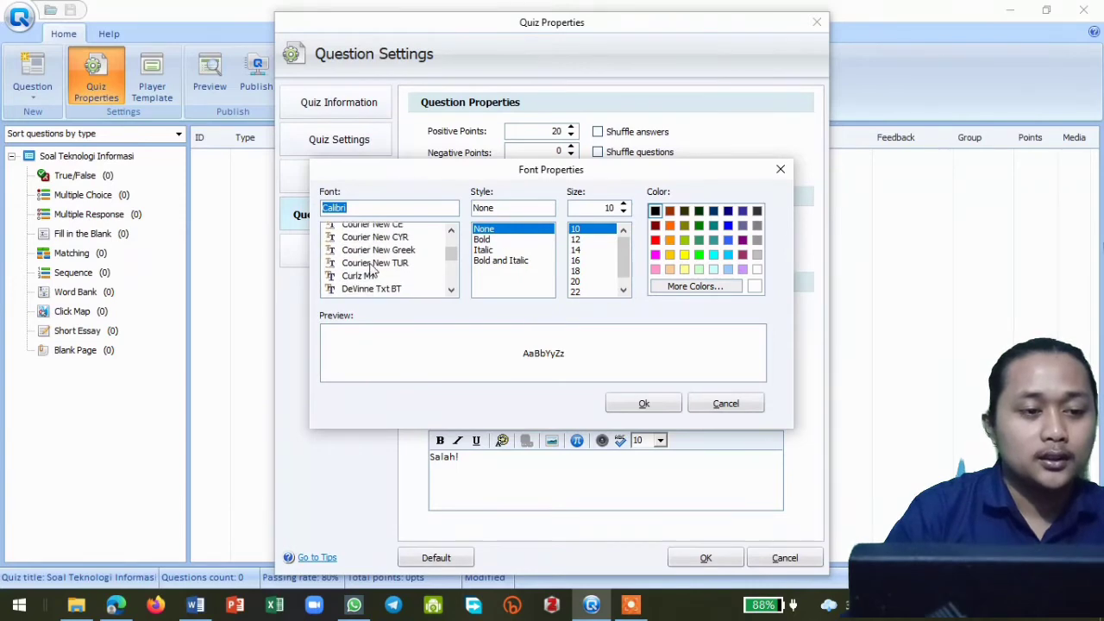
scroll(373, 273, down, 6)
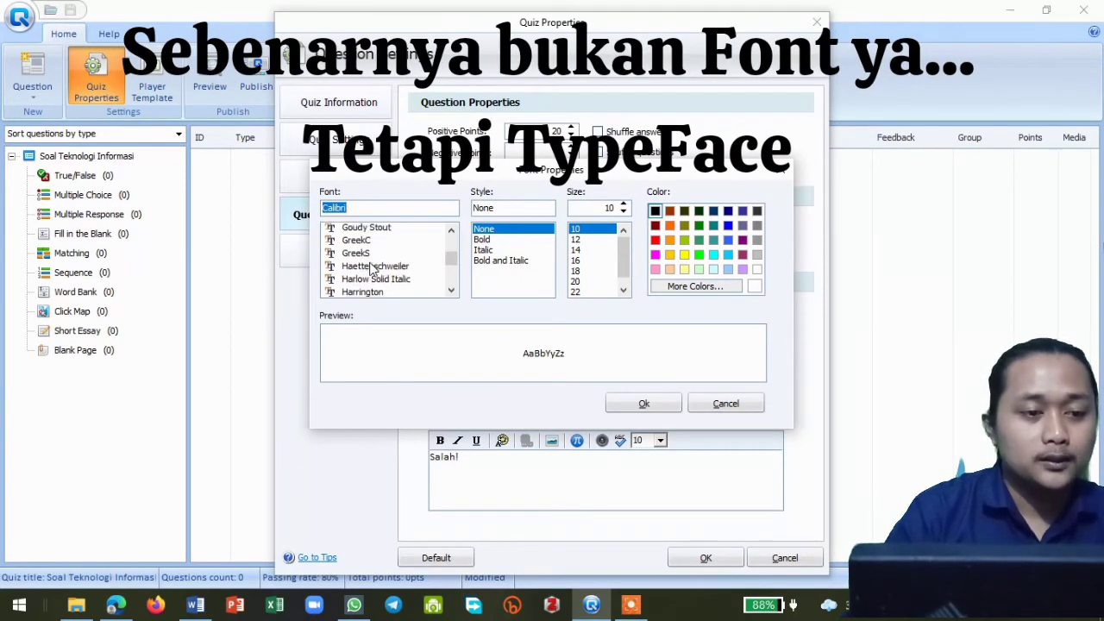
scroll(396, 256, down, 8)
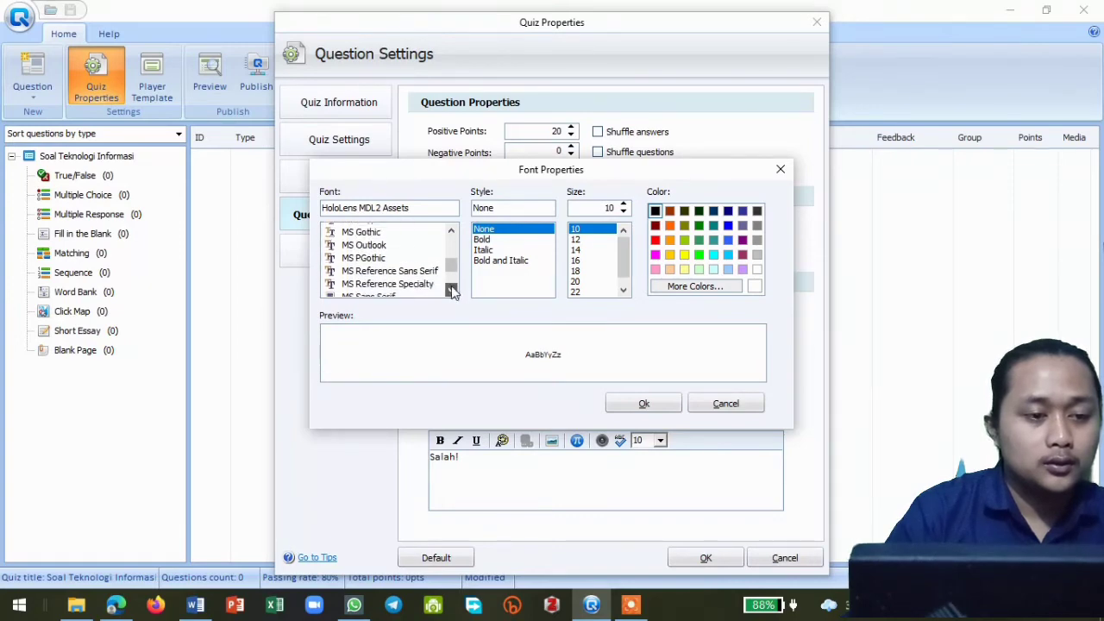
click(453, 292)
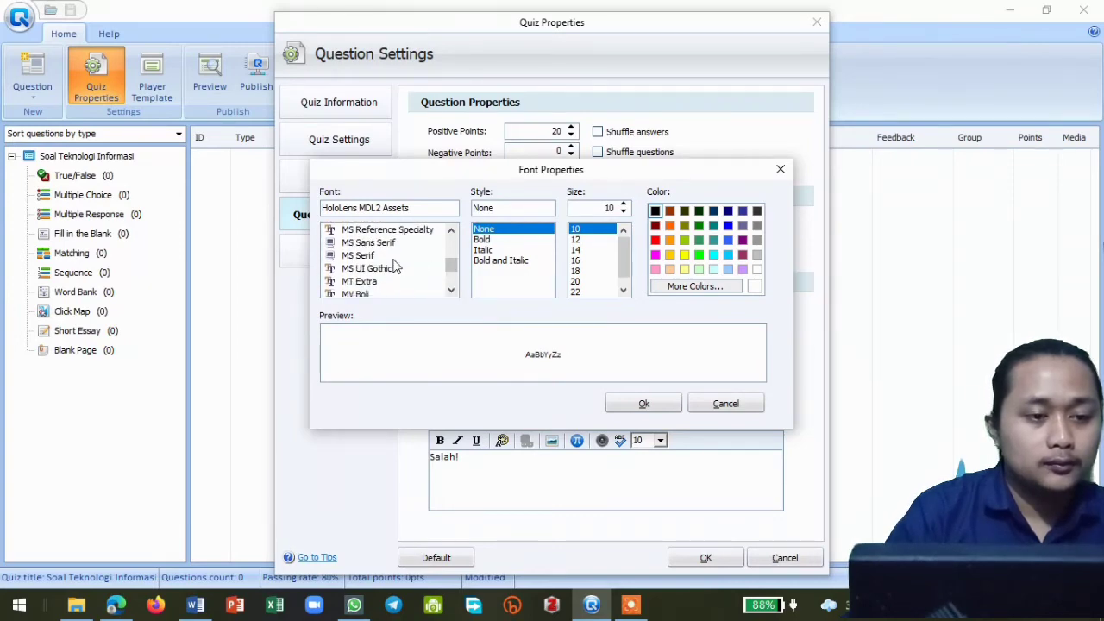
scroll(410, 259, down, 1)
drag(450, 264, 448, 282)
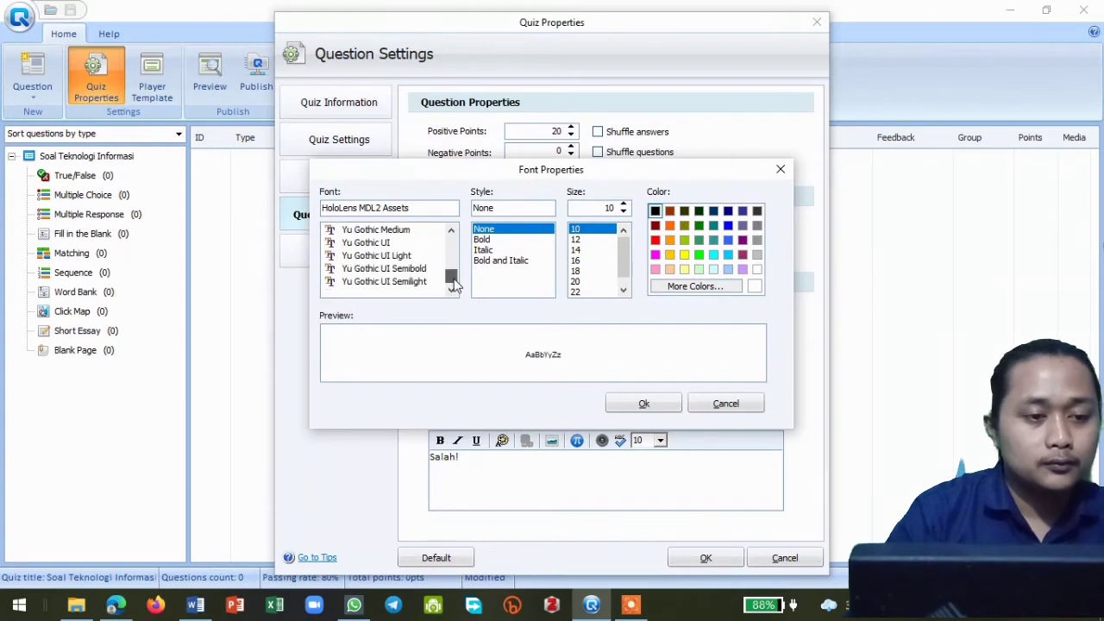
scroll(414, 269, up, 8)
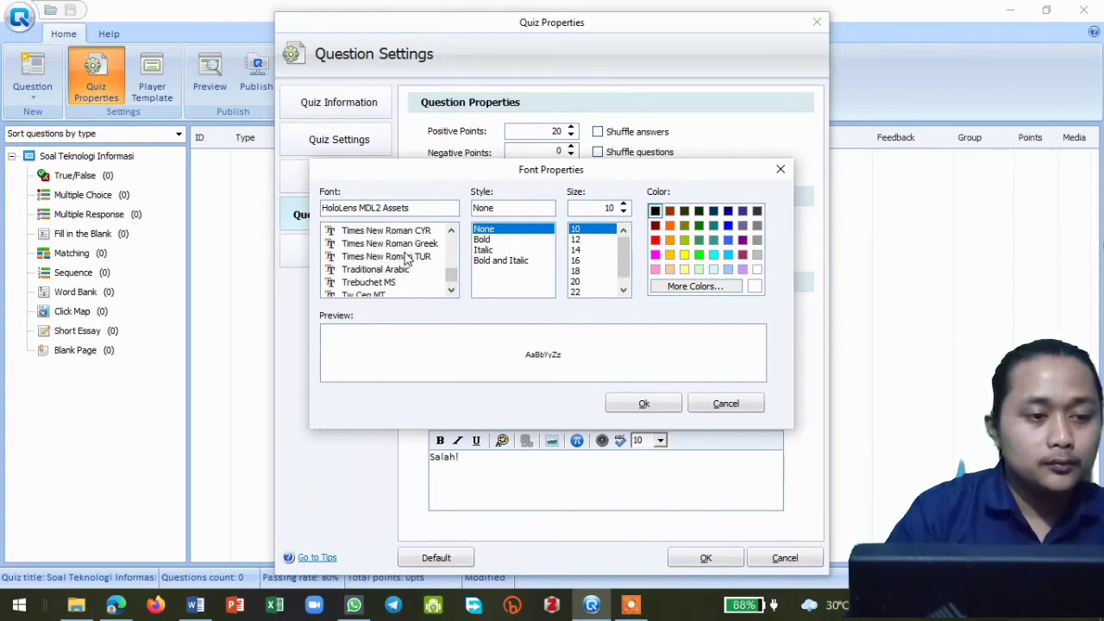
scroll(405, 255, up, 2)
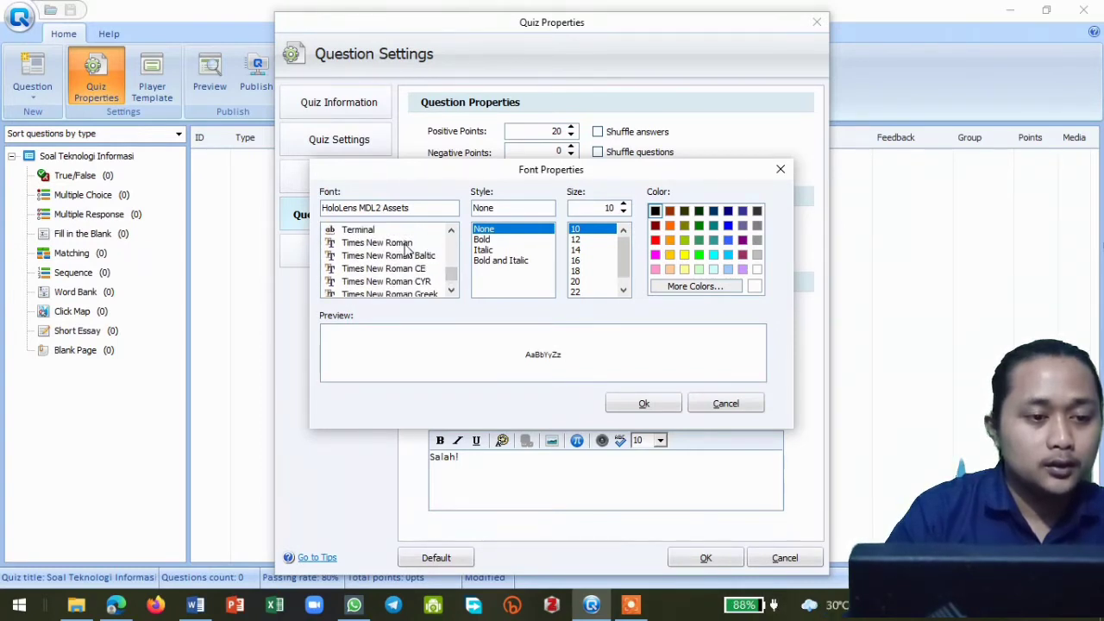
click(380, 243)
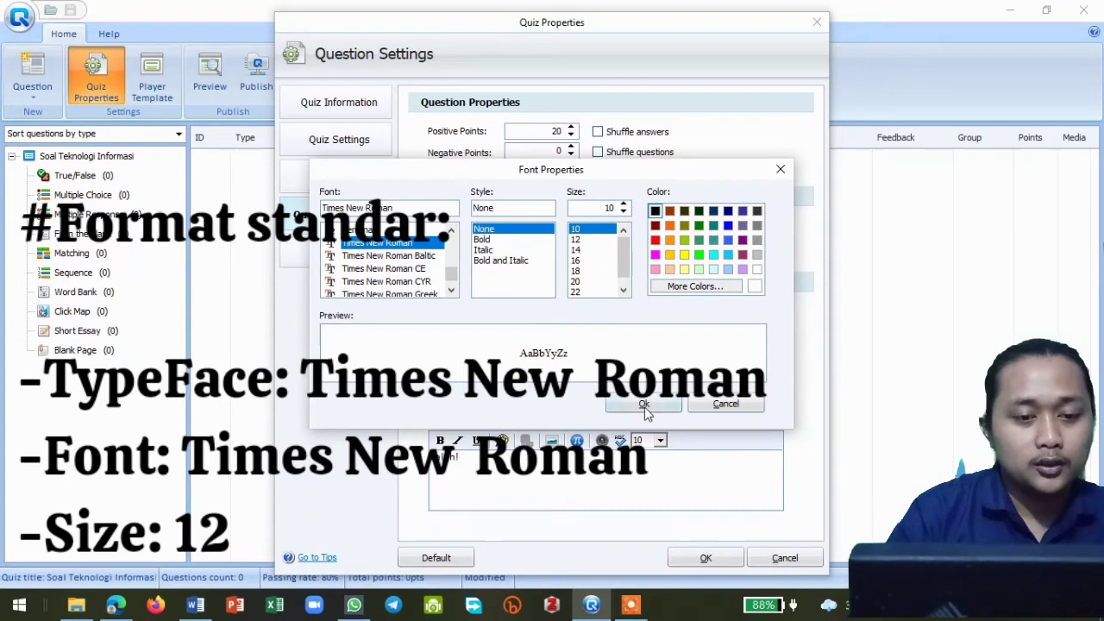
click(576, 240)
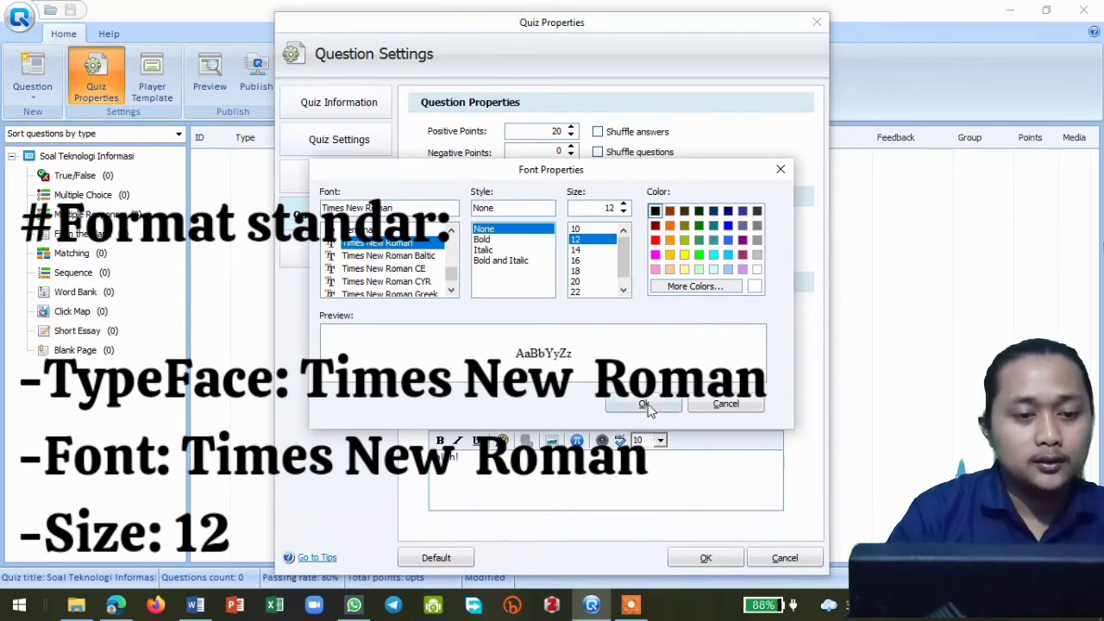
click(645, 405)
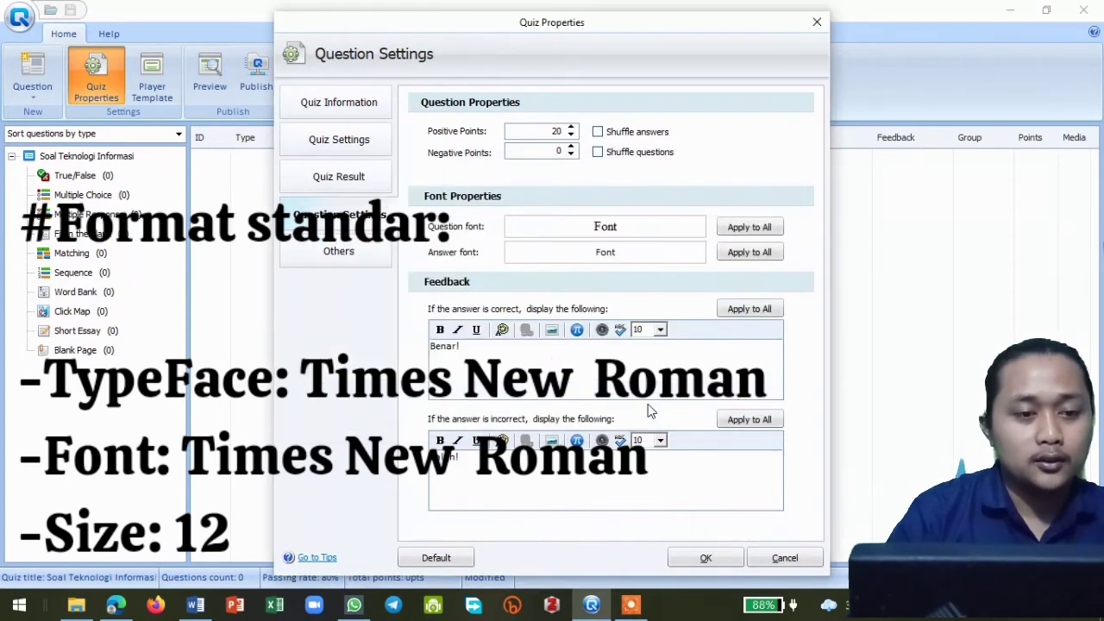
- Set the answer font to Times New Roman, size 12
click(612, 251)
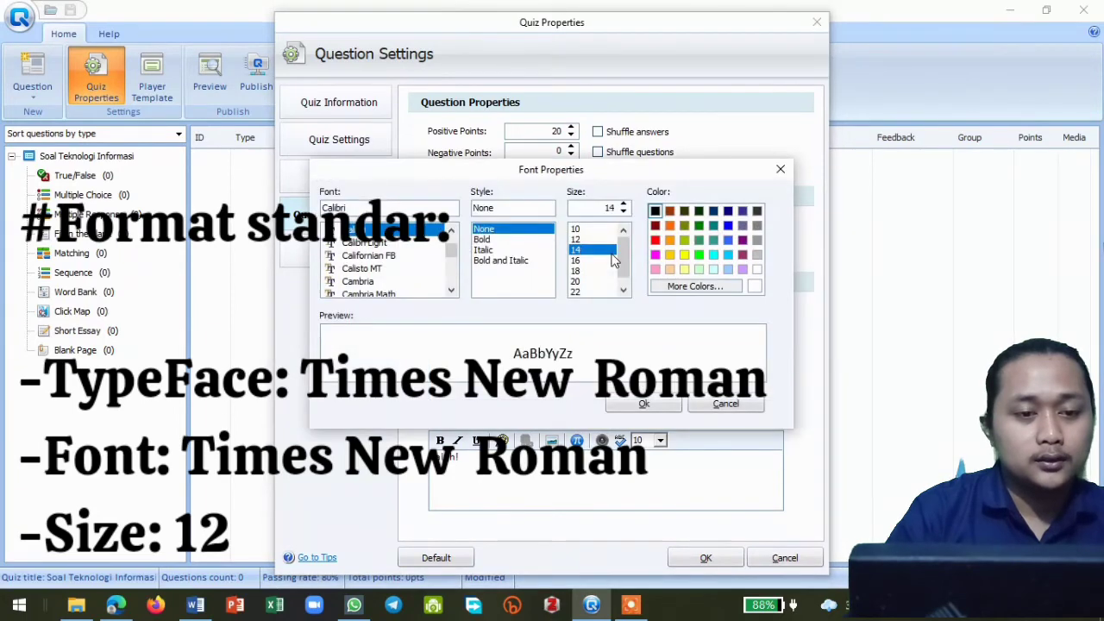
click(593, 240)
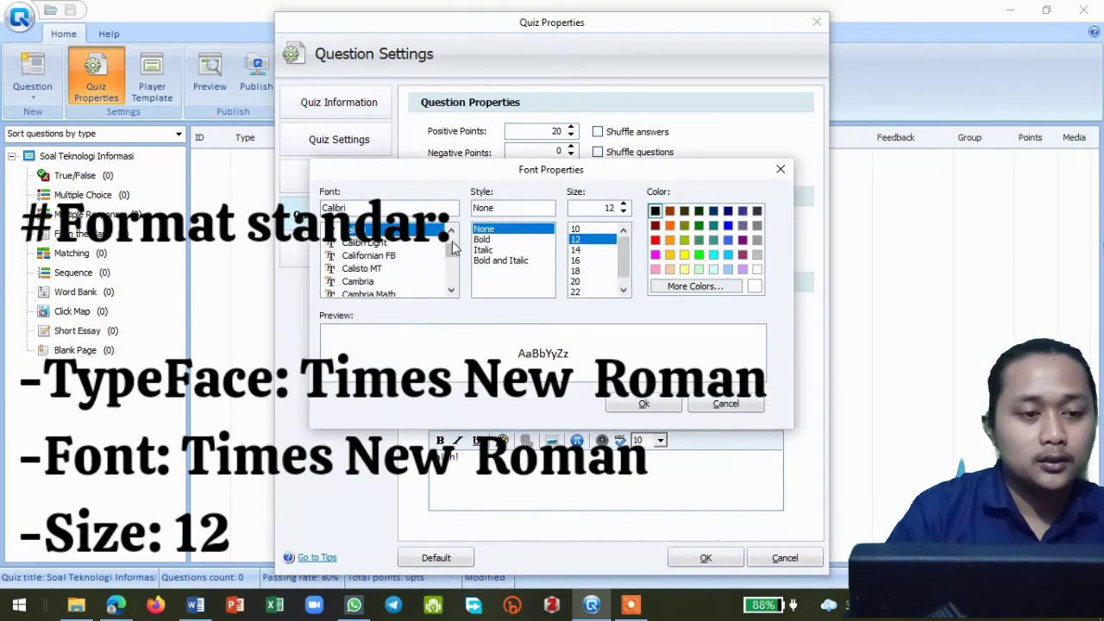
scroll(454, 249, up, 5)
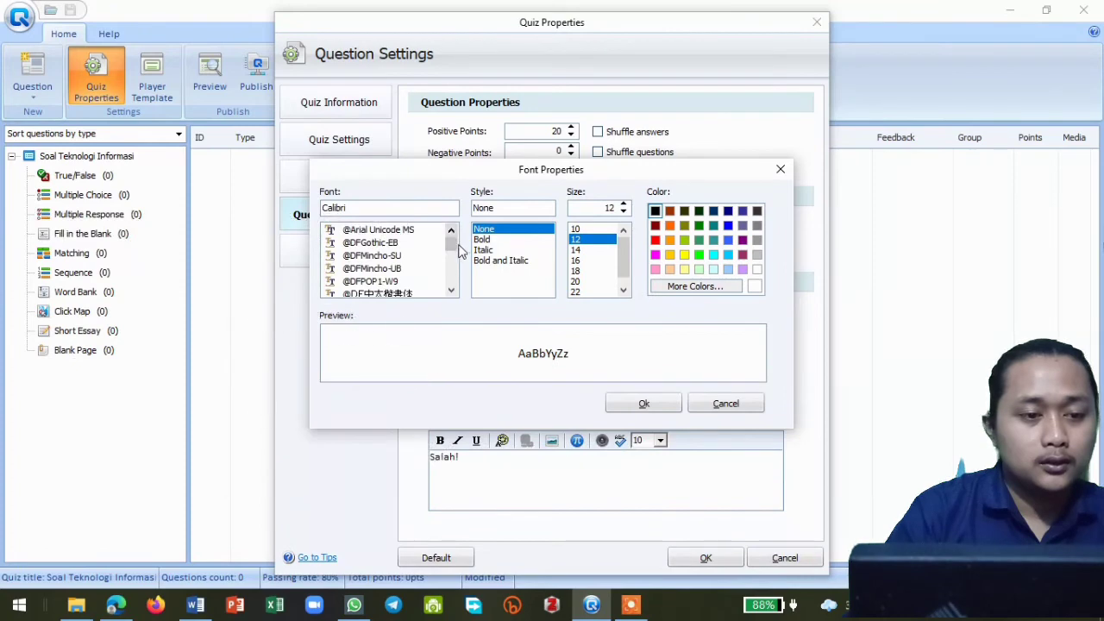
drag(452, 247, 458, 284)
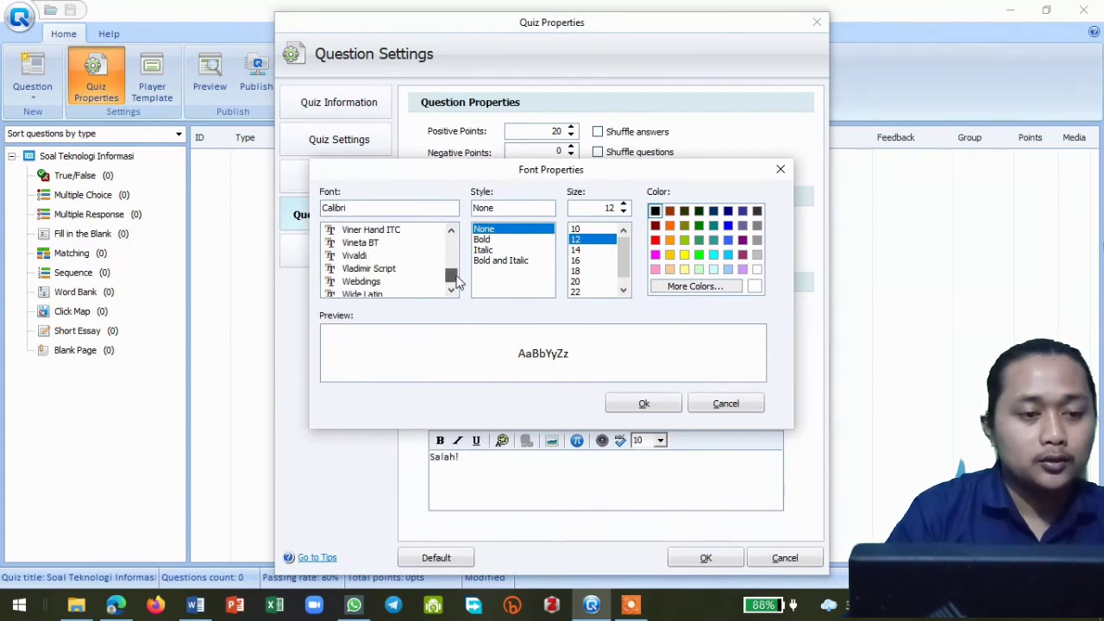
scroll(379, 254, up, 10)
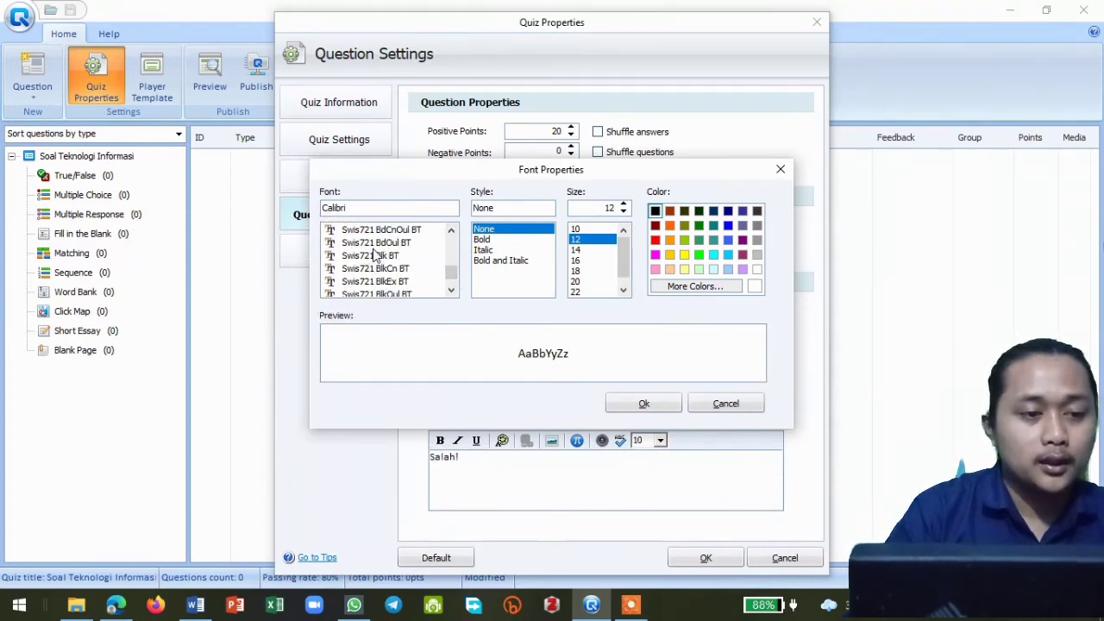
scroll(375, 256, up, 3)
scroll(376, 253, down, 3)
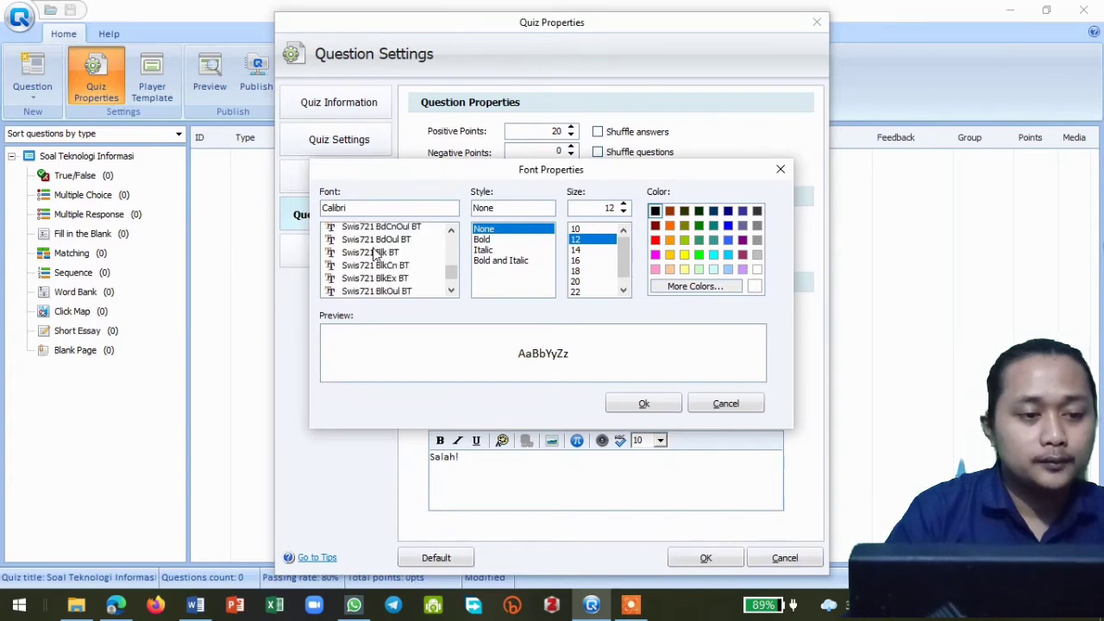
scroll(375, 255, down, 8)
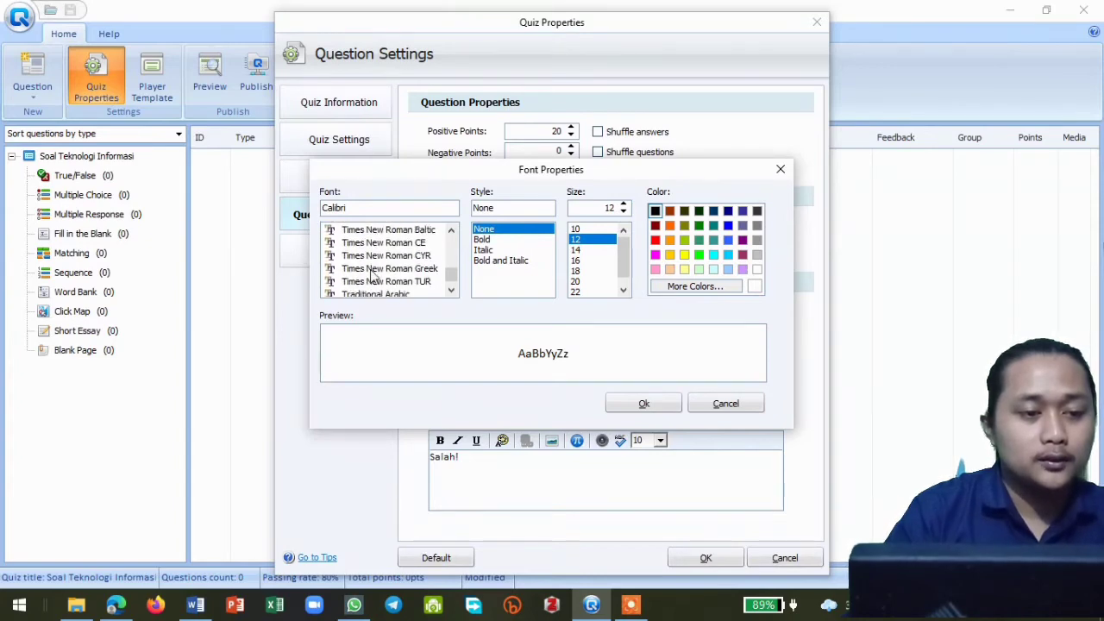
scroll(375, 267, down, 1)
scroll(382, 259, up, 2)
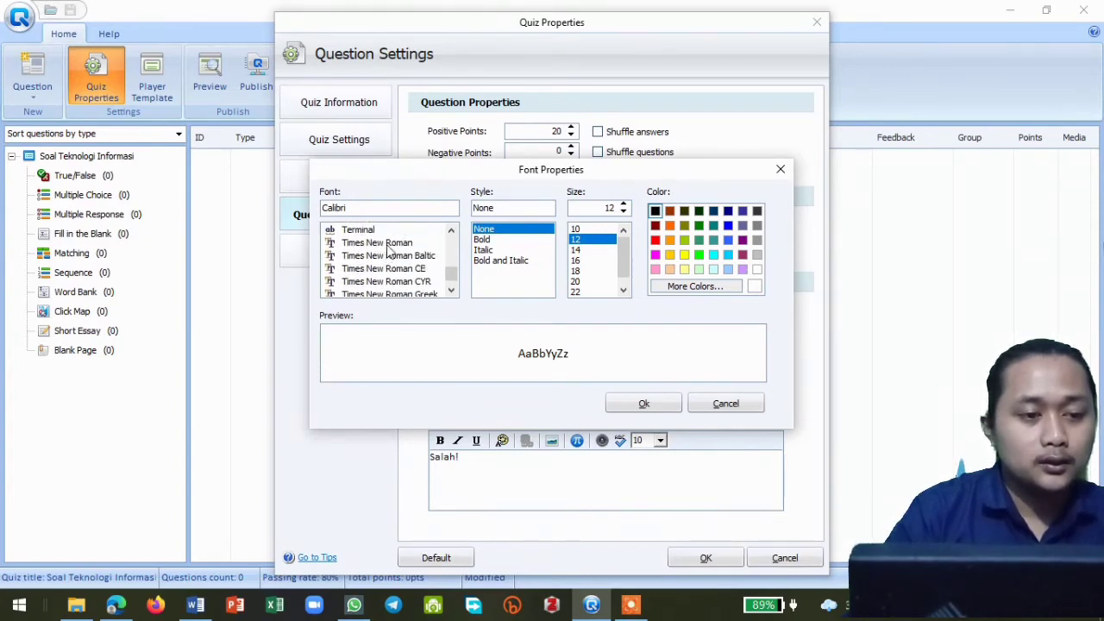
click(388, 245)
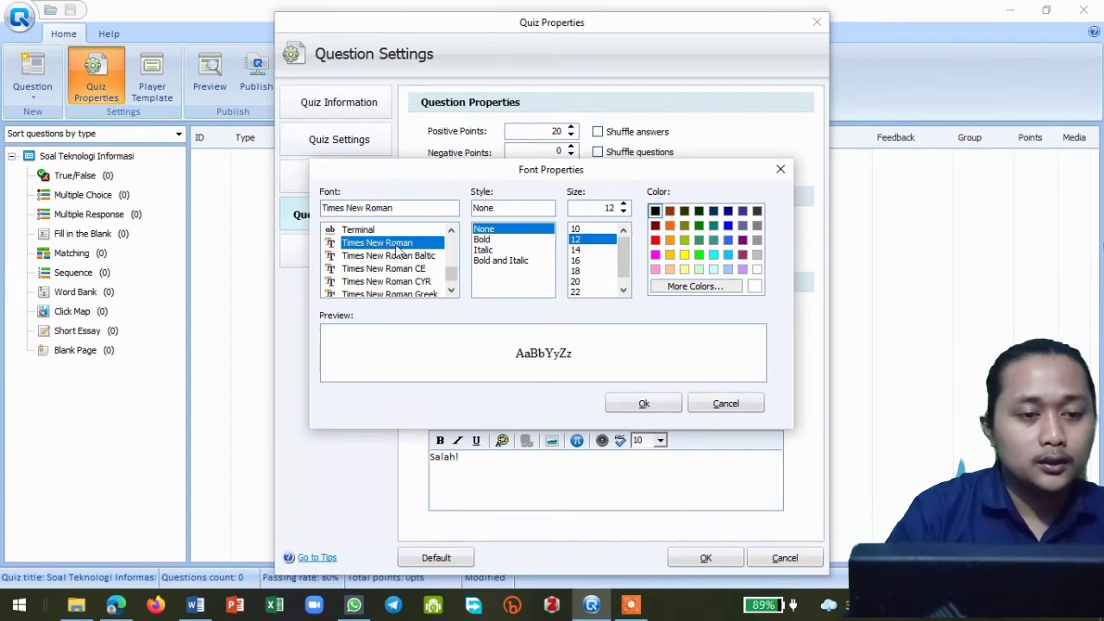
click(643, 405)
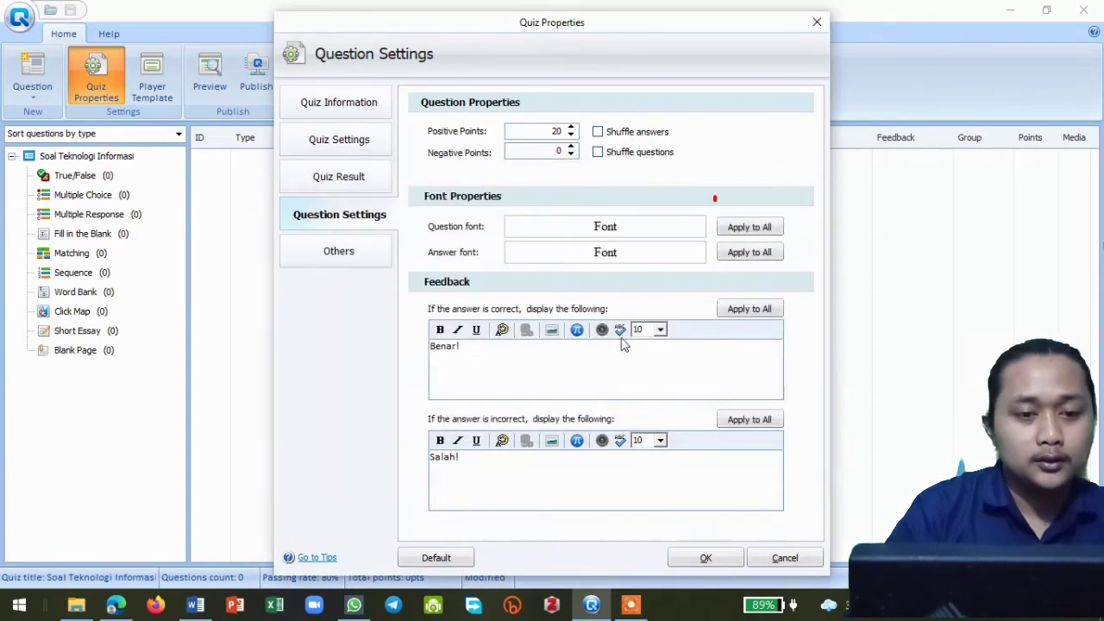
- Apply the answer font and the question font to all questions, accepting each confirmation
click(743, 254)
click(615, 349)
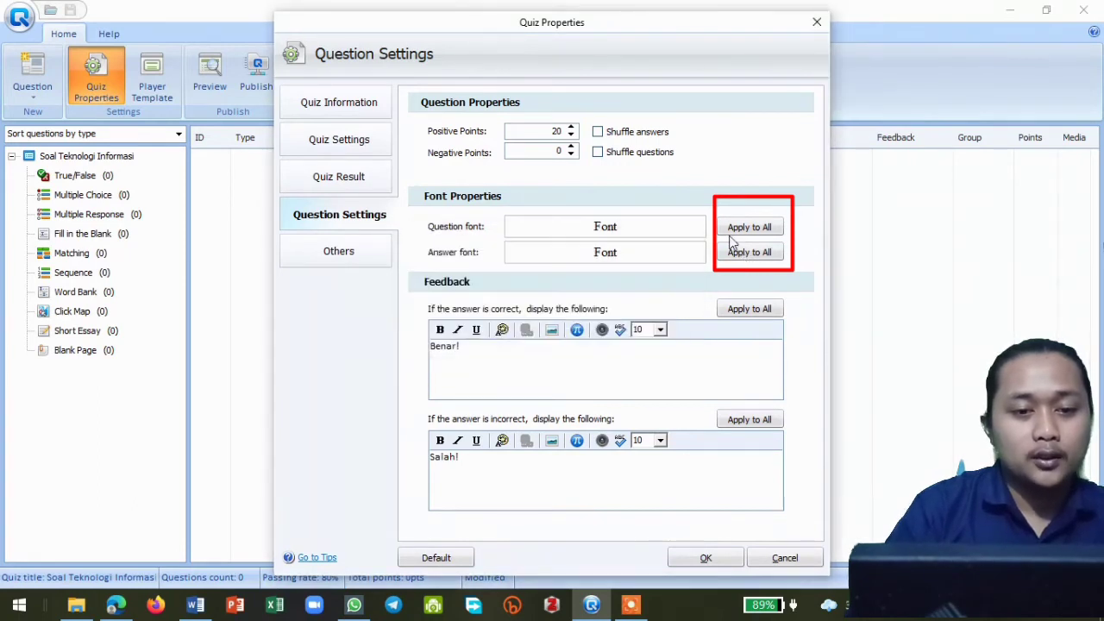
click(740, 229)
click(590, 350)
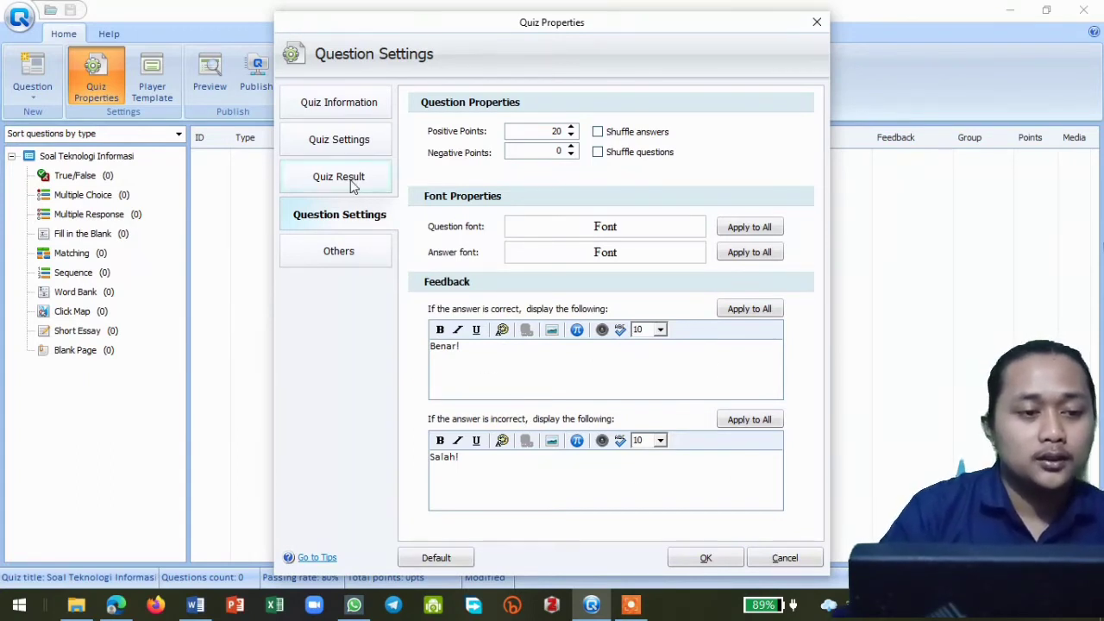
- Try the password-only access option, set the quiz back to no protection and confirm the quiz properties
click(345, 255)
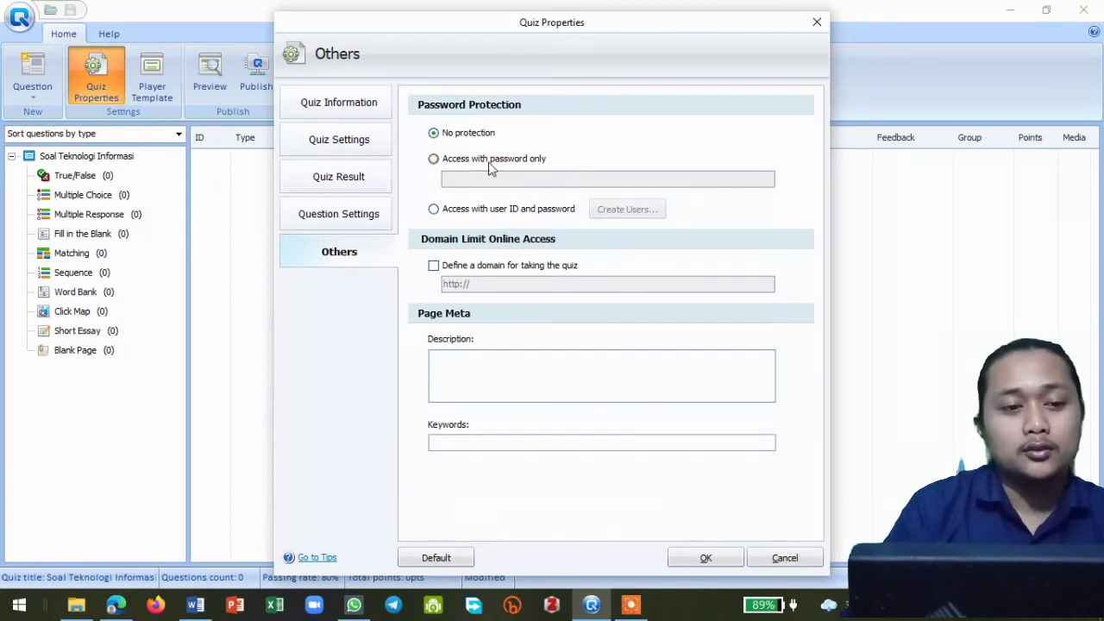
click(434, 159)
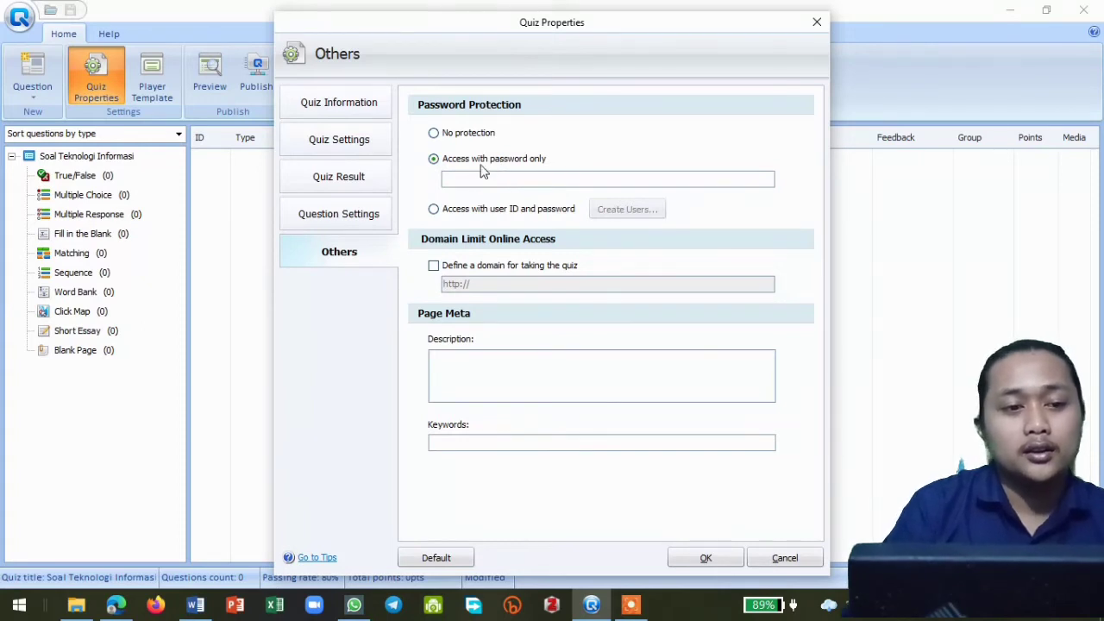
click(436, 134)
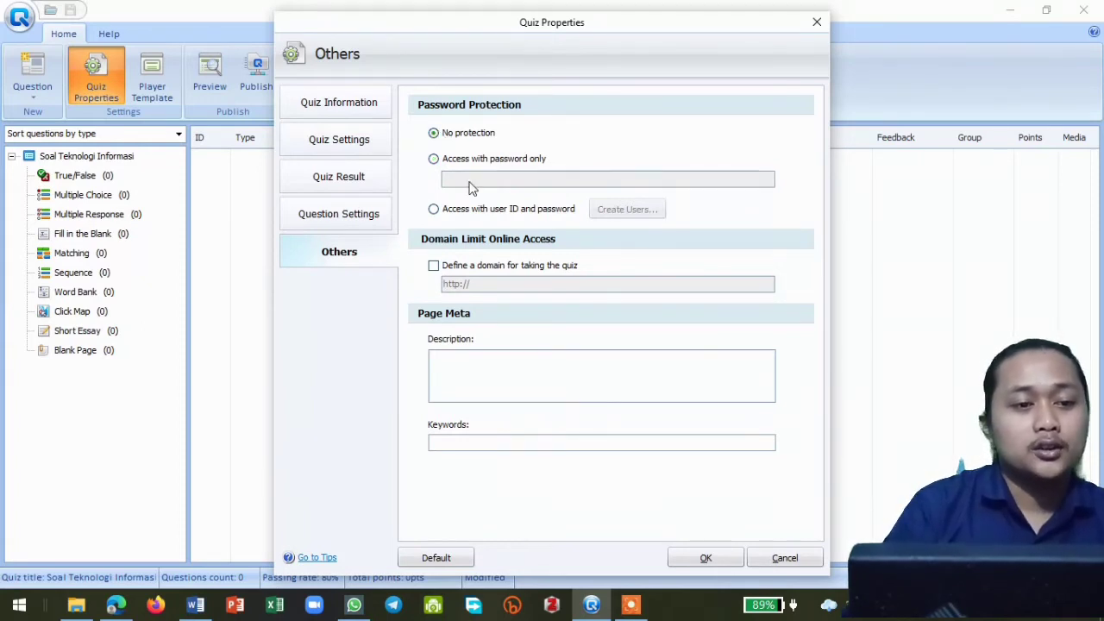
click(706, 558)
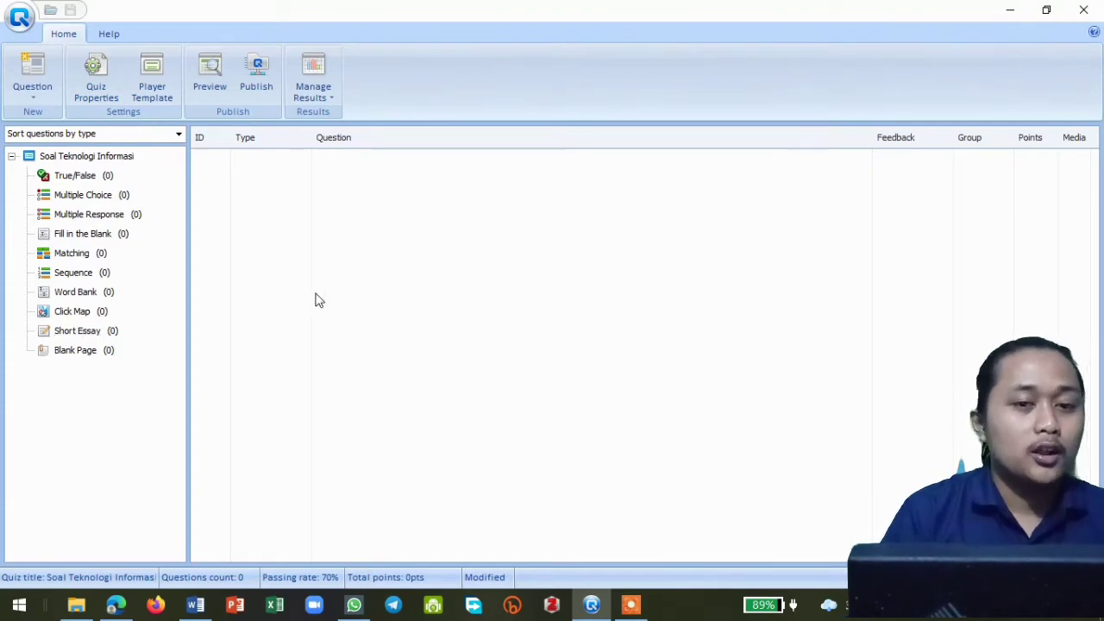
- Switch to the Word document to review the five prepared questions and their choices, and return to QuizCreator
click(195, 605)
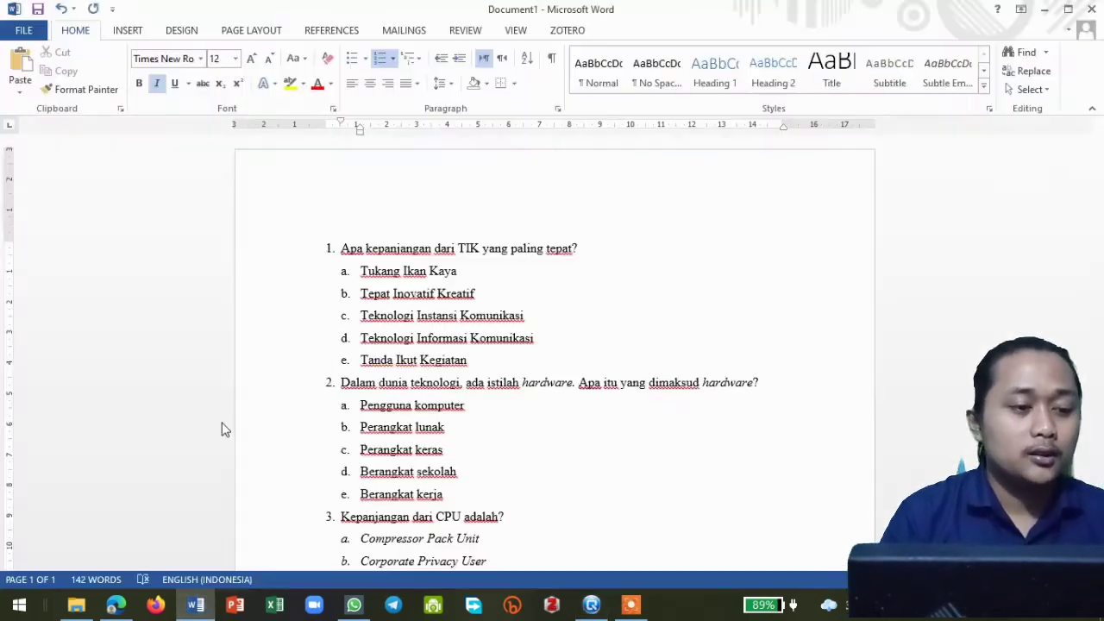
scroll(426, 255, down, 7)
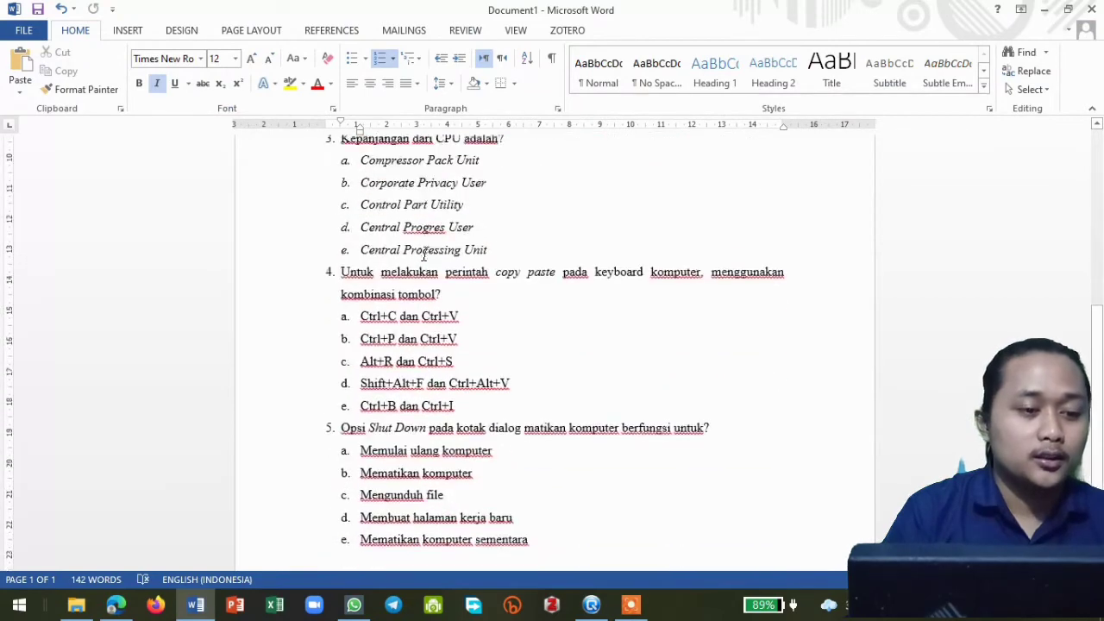
scroll(426, 255, up, 8)
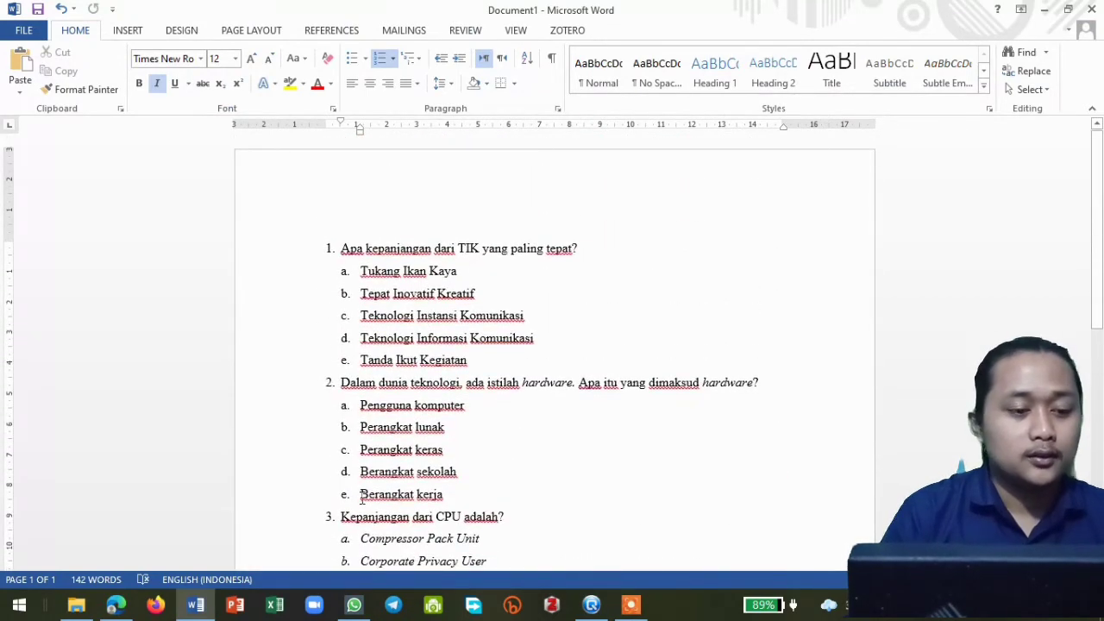
click(591, 604)
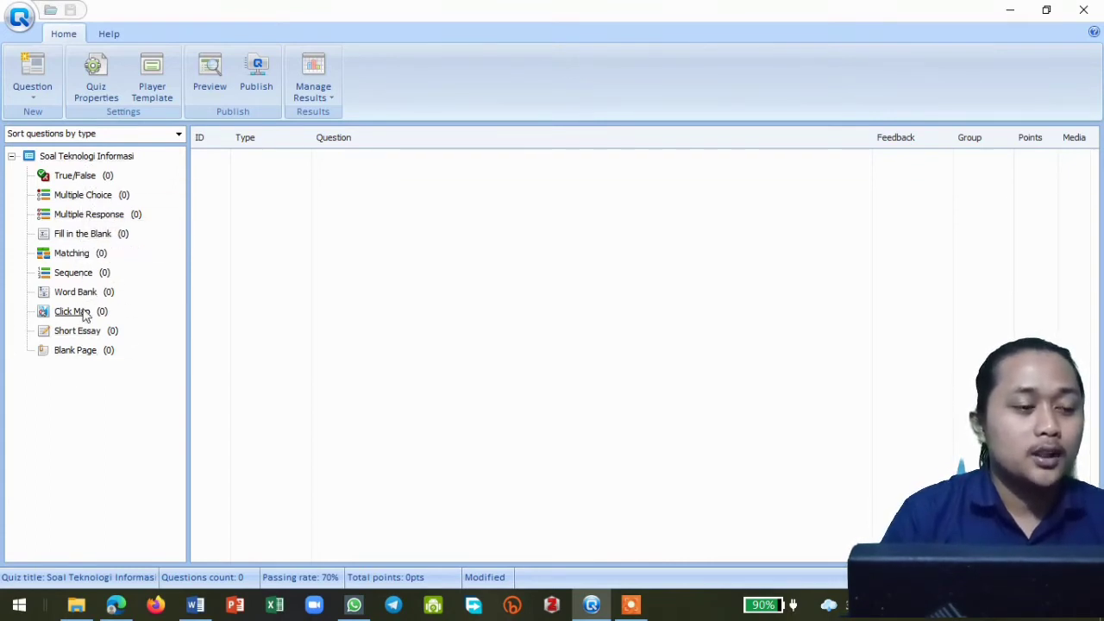
- Start a new Multiple Choice question in the quiz
click(84, 198)
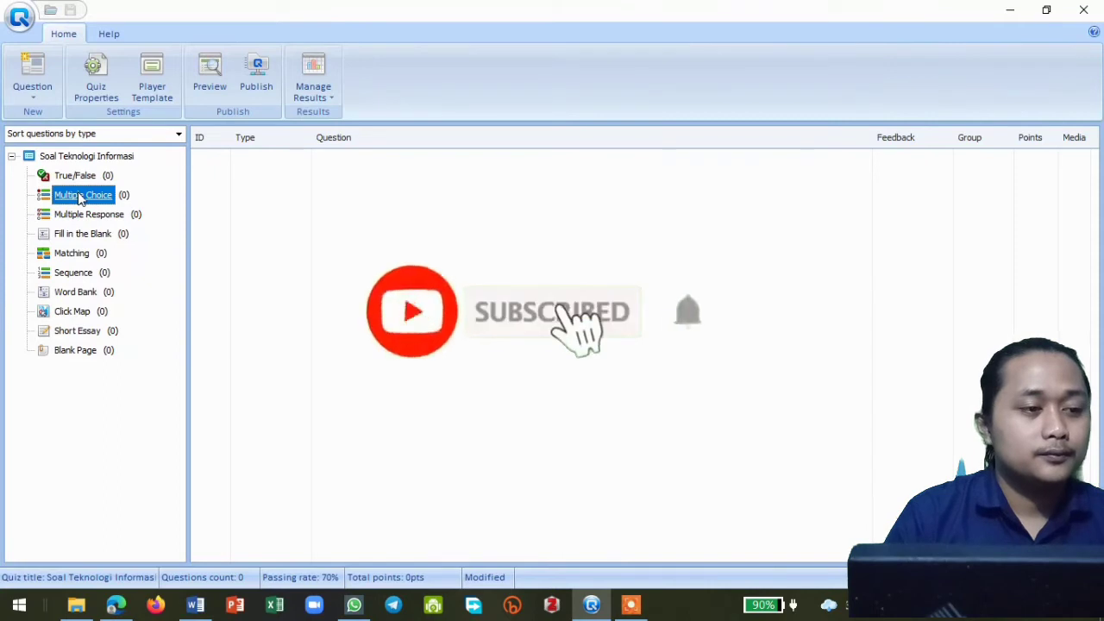
click(251, 188)
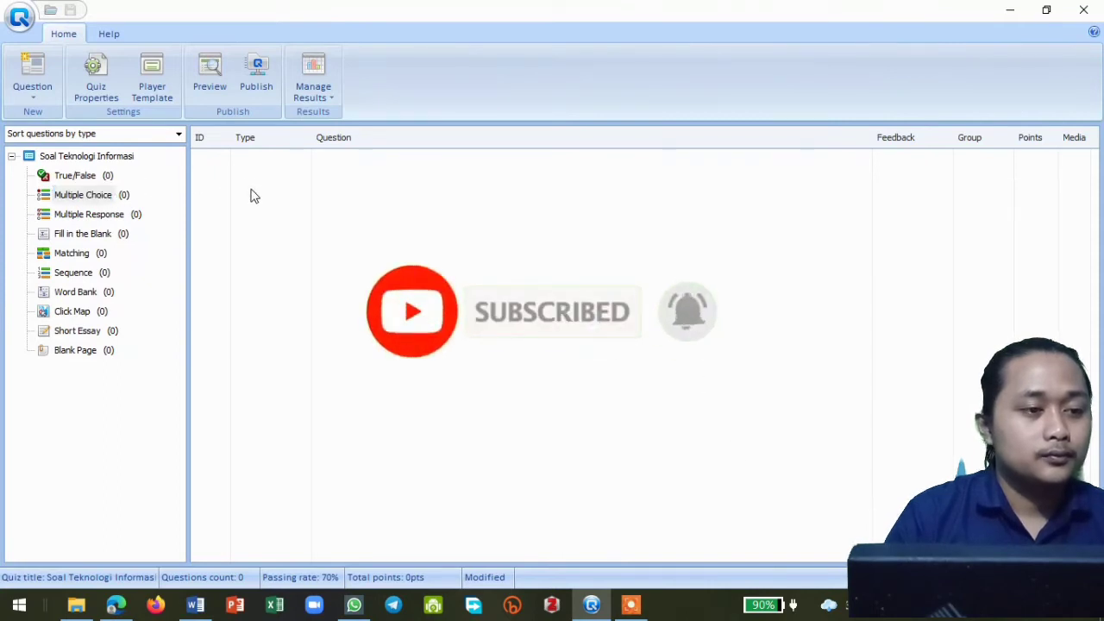
click(93, 198)
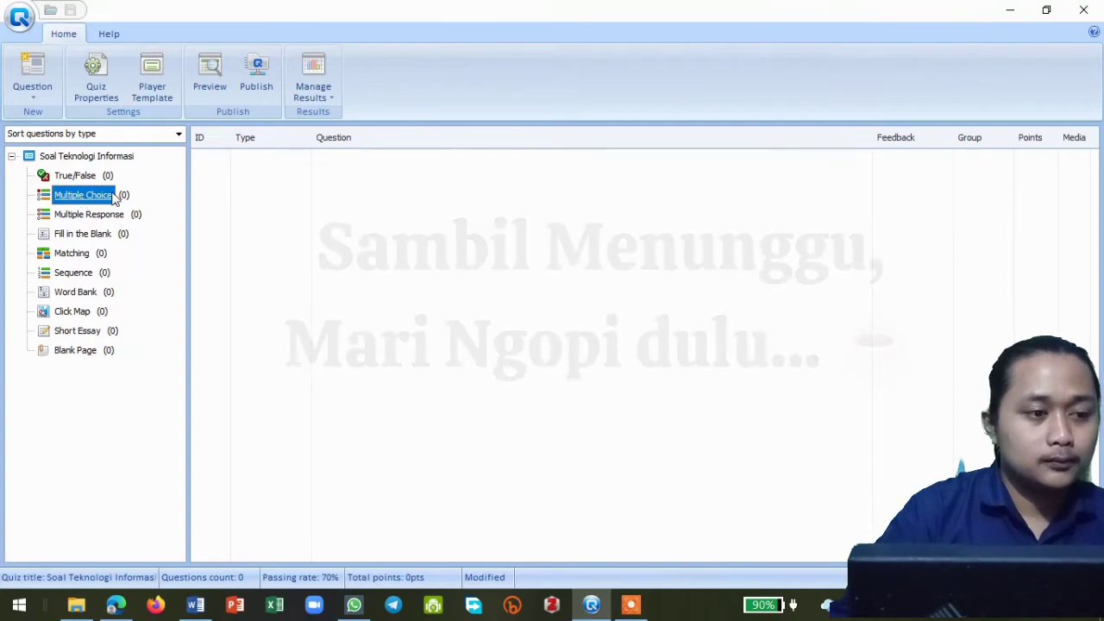
double_click(83, 196)
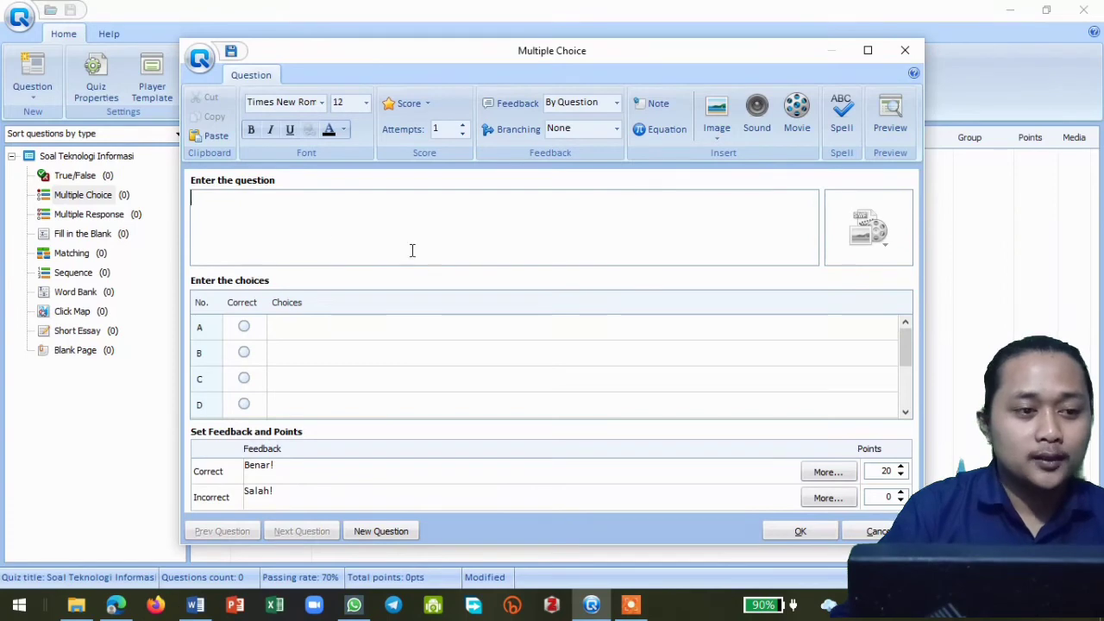
- Copy the first question, "Apa kepanjangan dari TIK yang paling tepat?", from the Word document into the QuizCreator question text
click(195, 605)
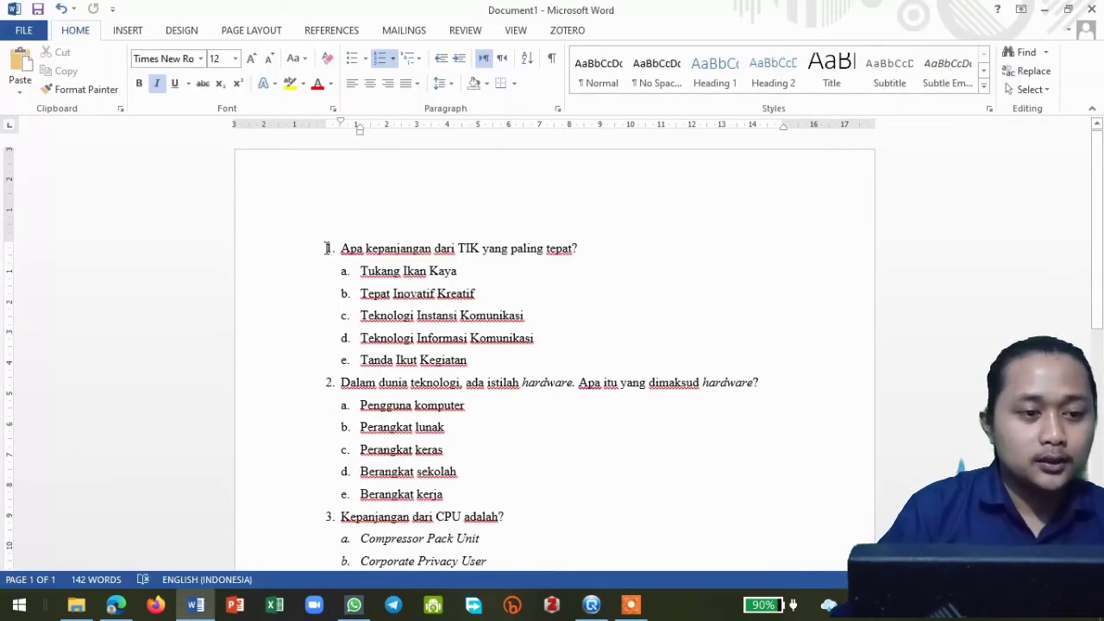
drag(328, 248, 580, 249)
key(ctrl+c)
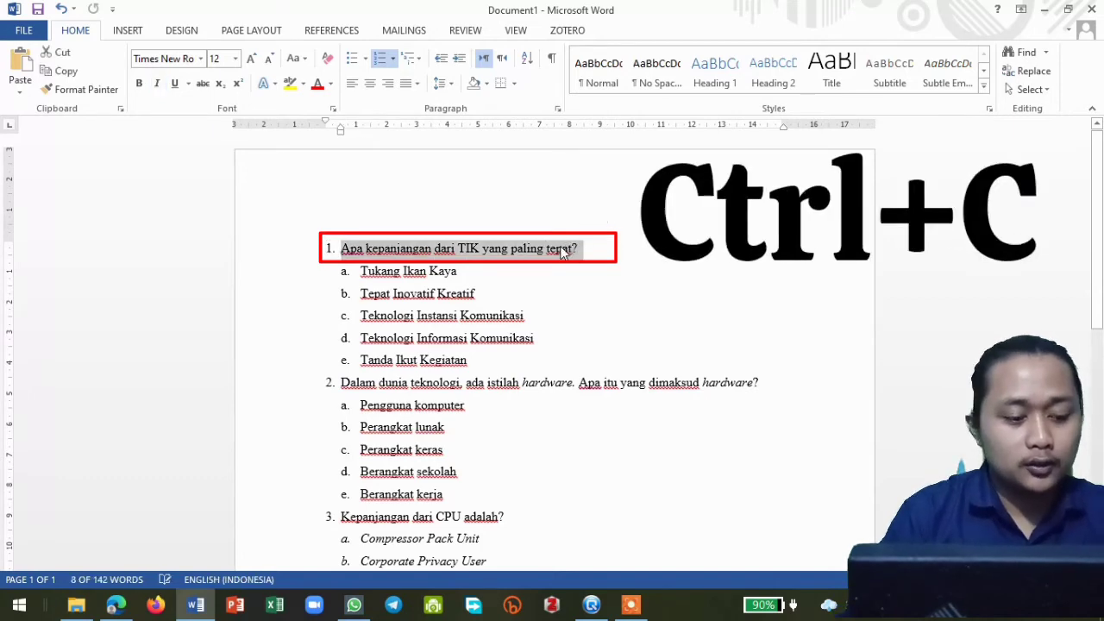
click(199, 605)
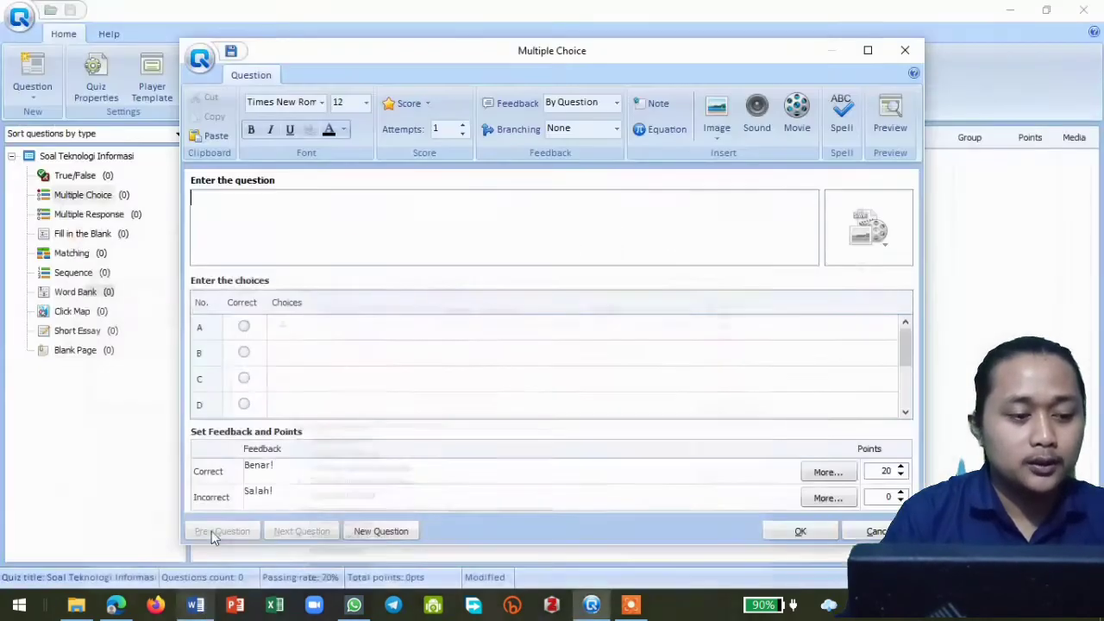
key(ctrl+v)
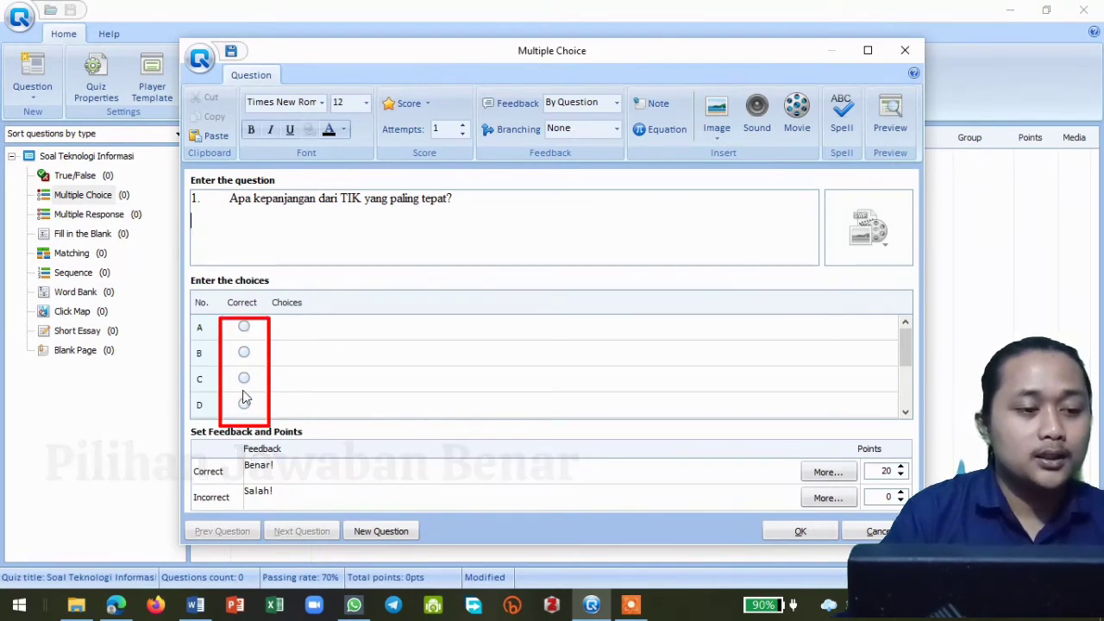
- Copy "Tukang Ikan Kaya" from the Word document into choice A in QuizCreator and remove its "a." list prefix
click(288, 326)
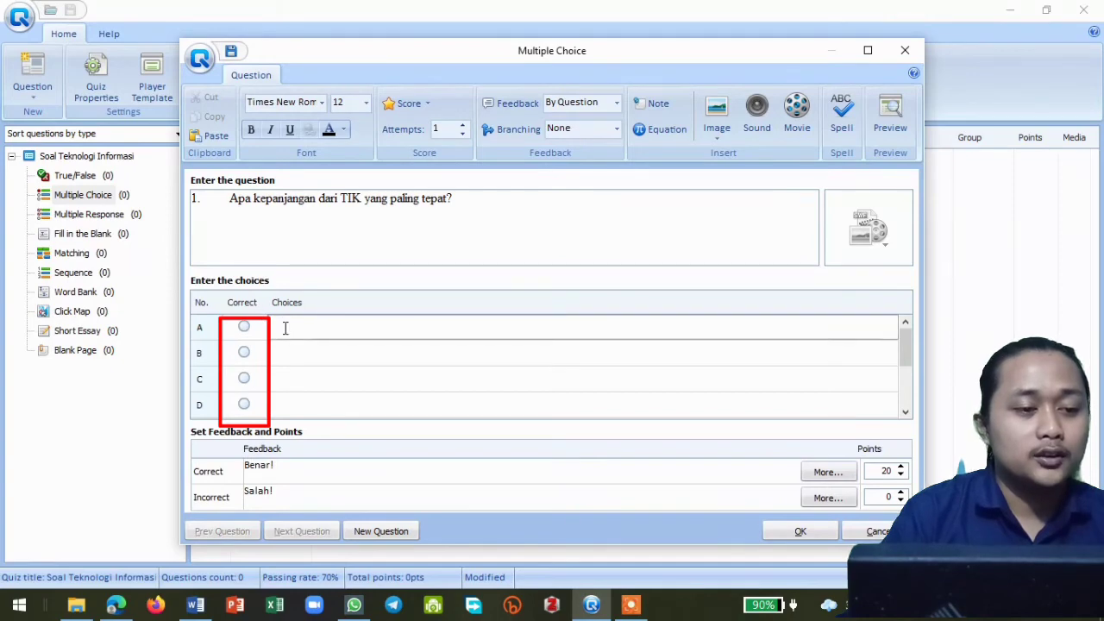
click(195, 604)
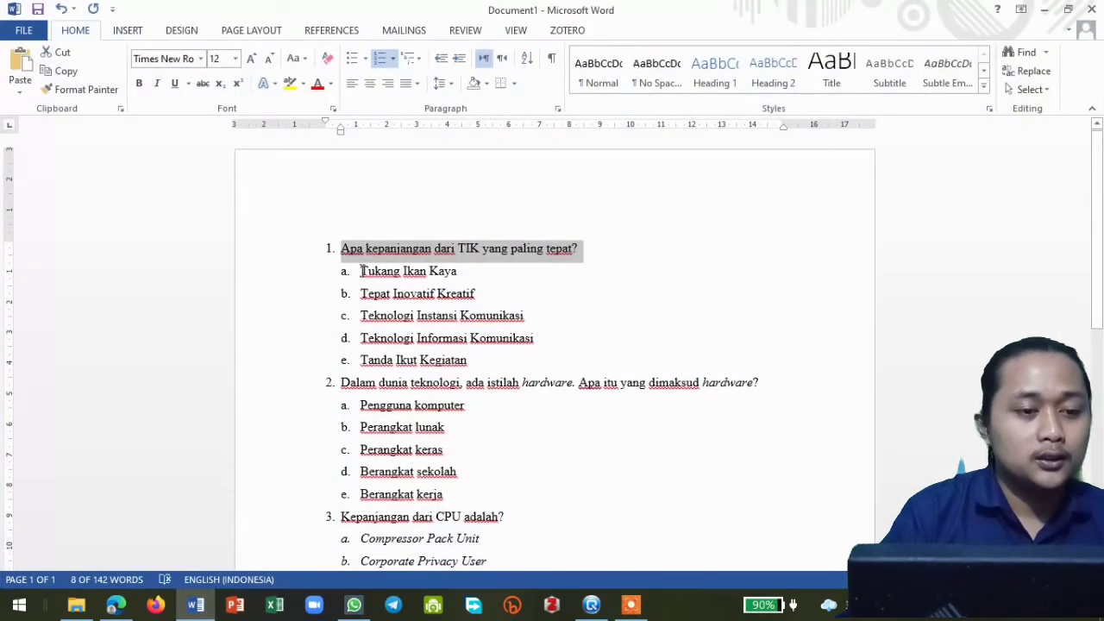
drag(362, 271, 459, 272)
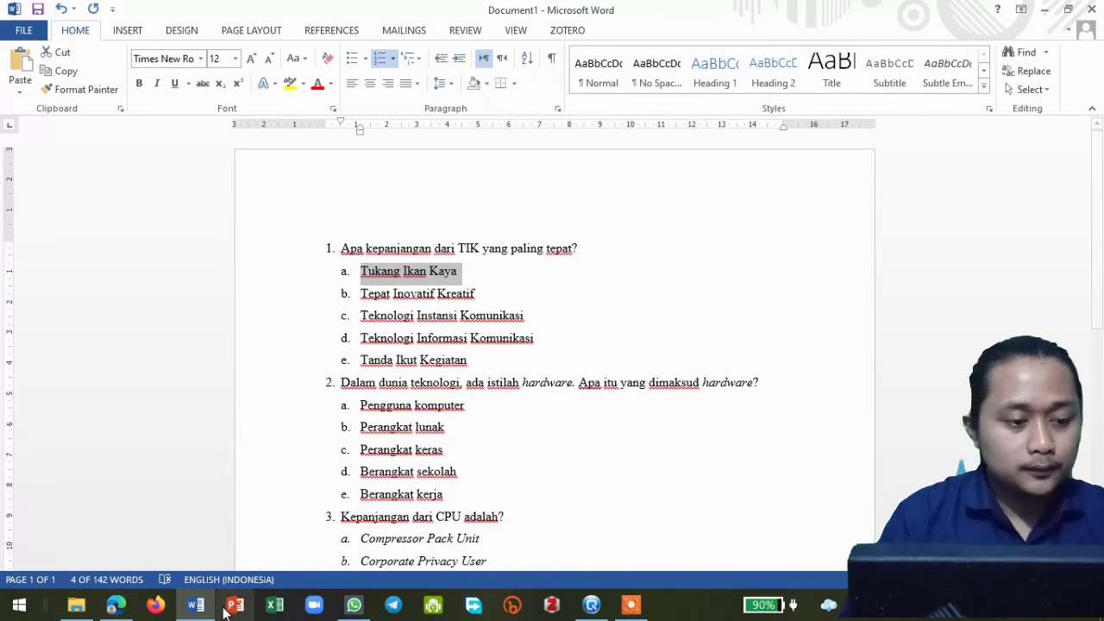
click(196, 605)
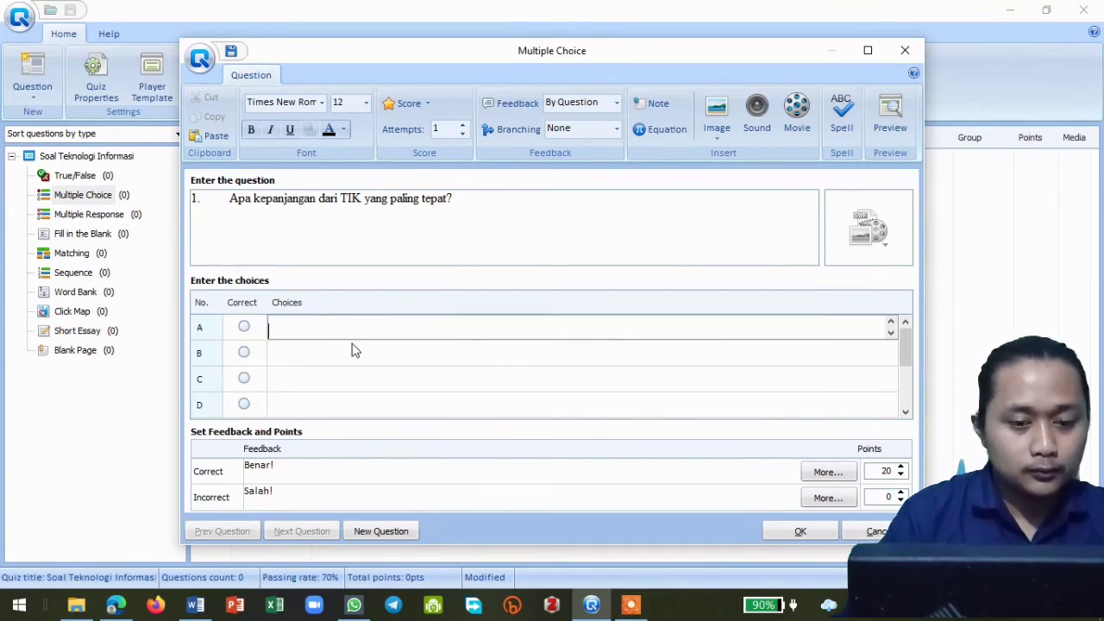
key(ctrl+v)
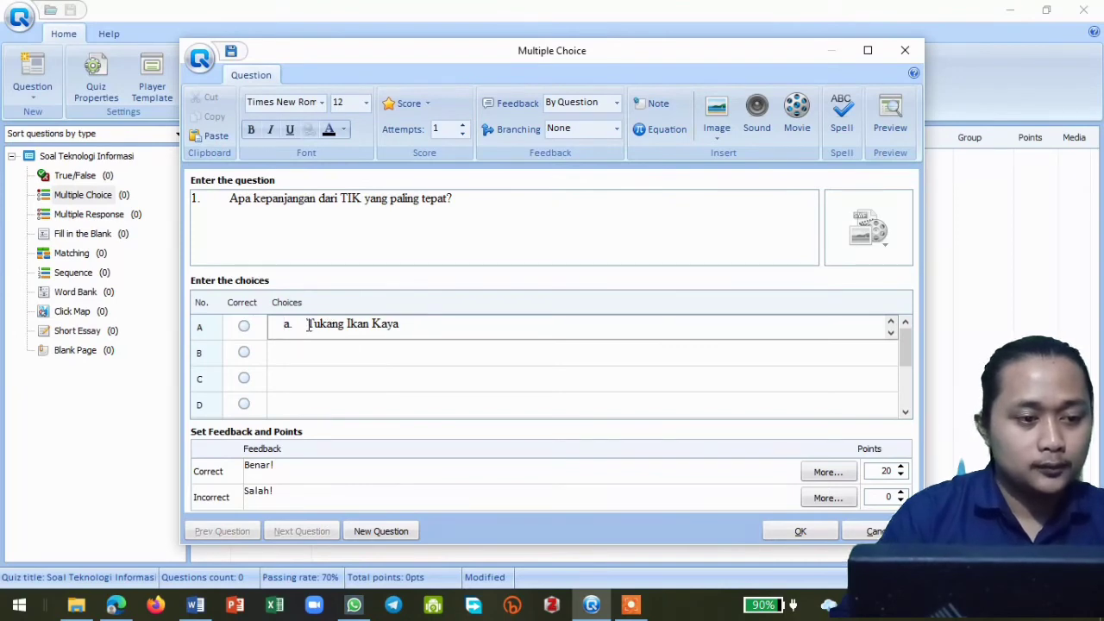
key(BackSpace)
key(BackSpace)
key(BackSpace)
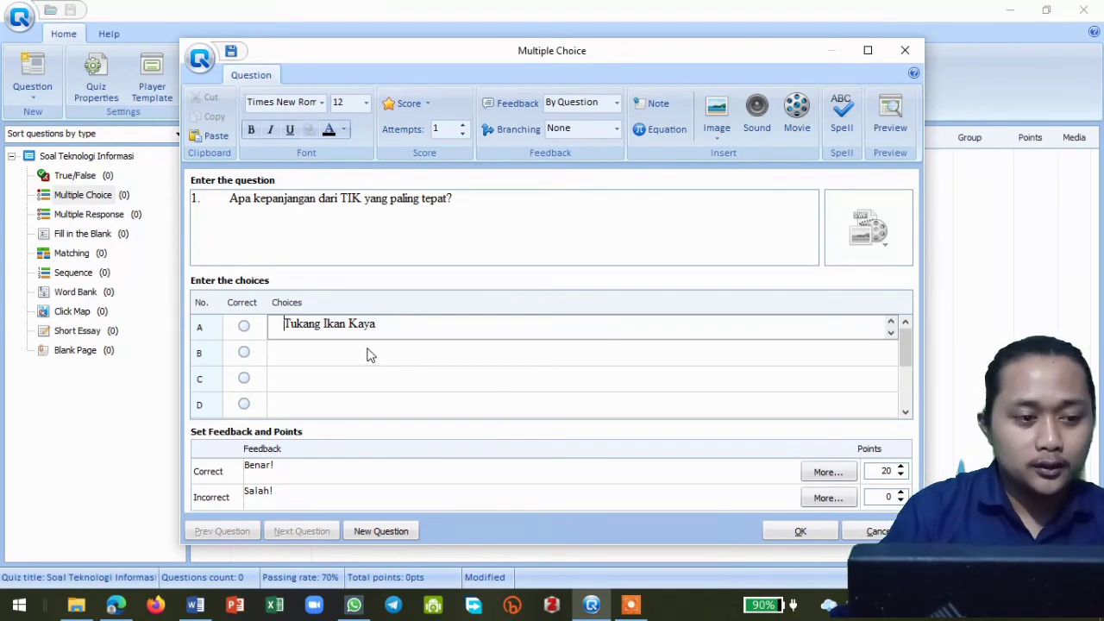
mouse_move(632, 604)
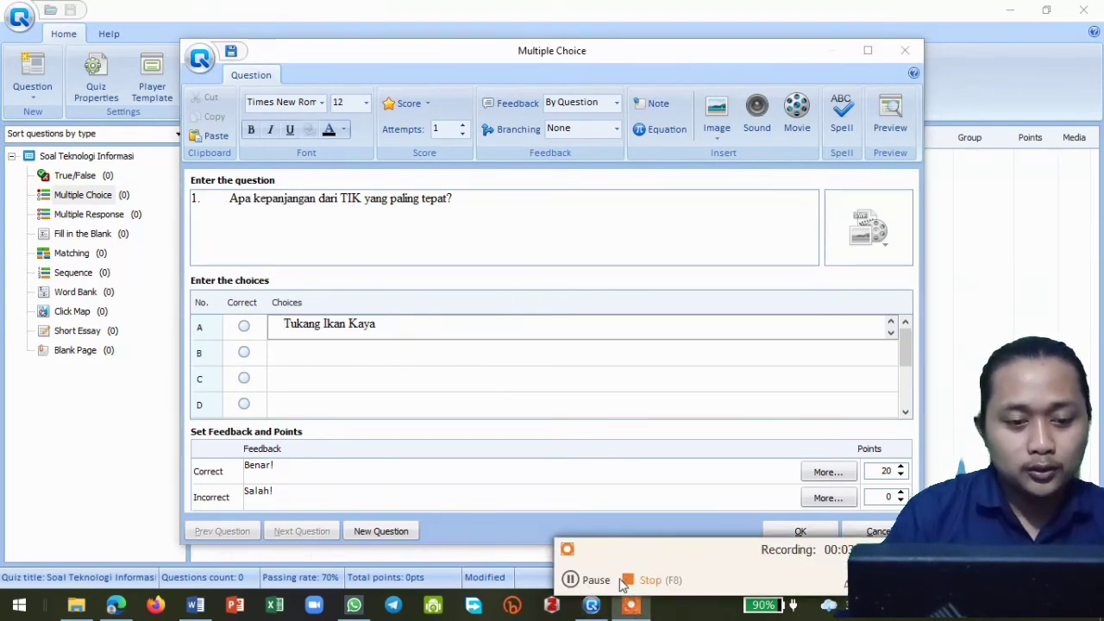
- Mark choice D, "Teknologi Informasi Komunikasi", as the correct answer of the first question and start a new question
click(583, 580)
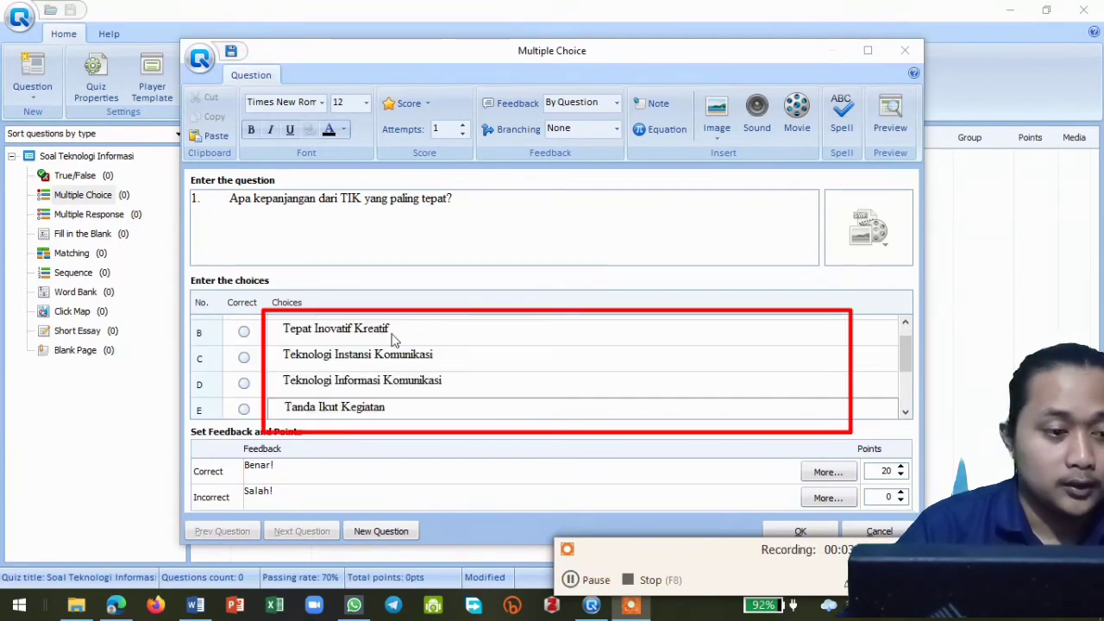
scroll(406, 366, up, 1)
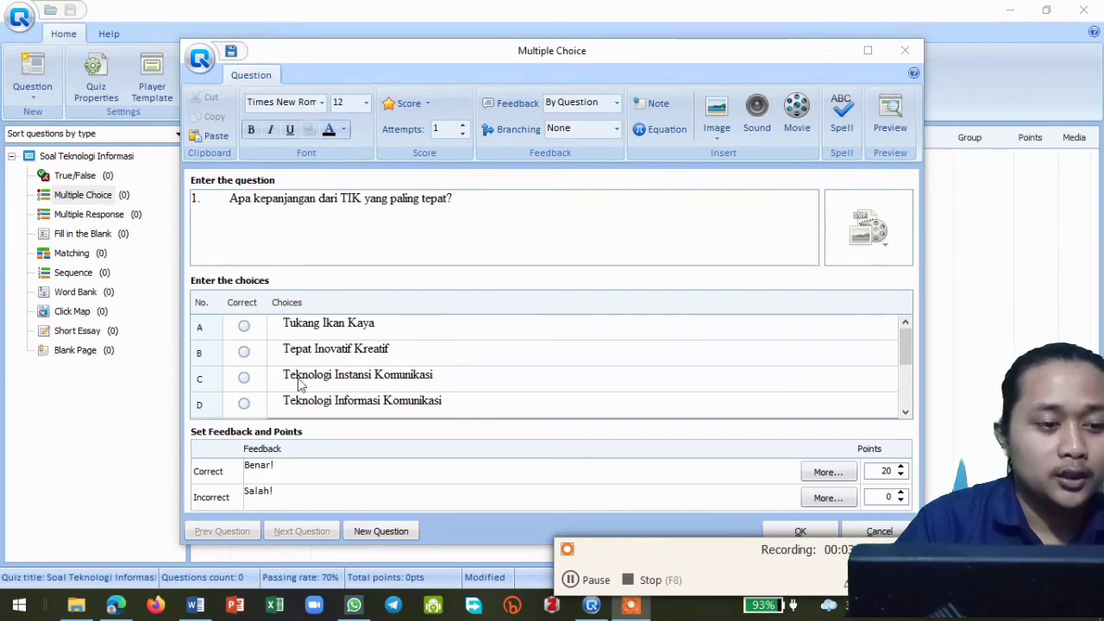
scroll(452, 363, down, 1)
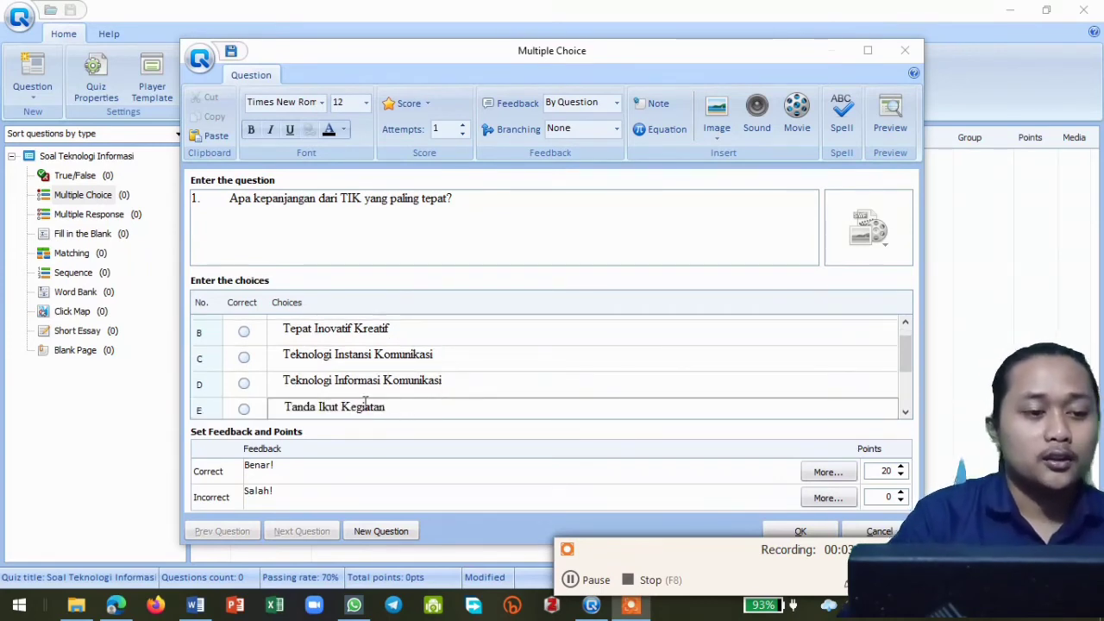
click(245, 383)
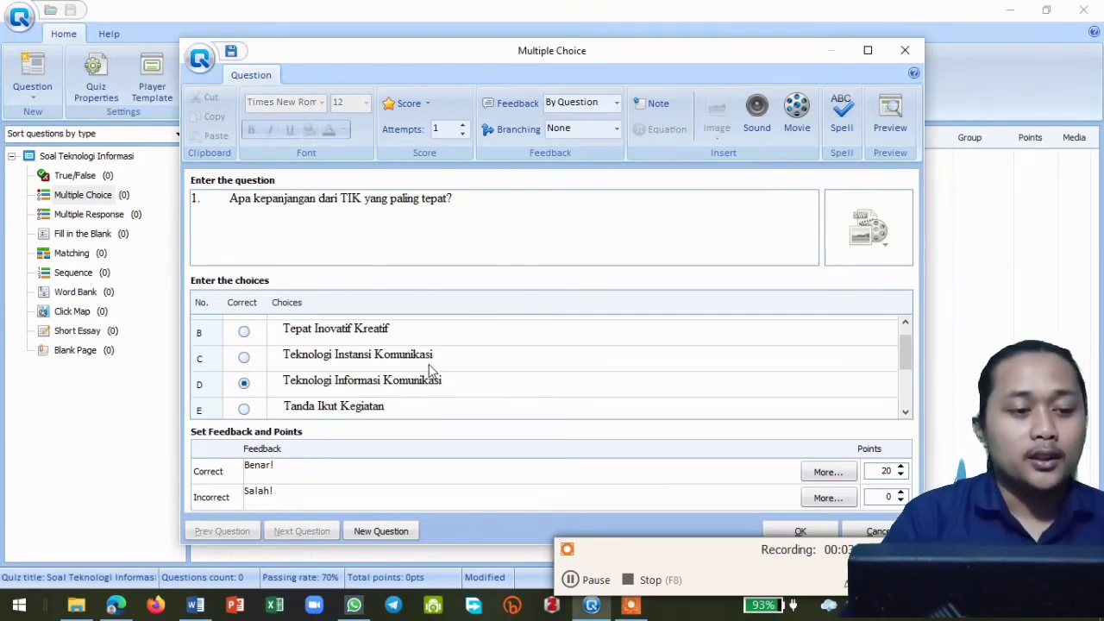
scroll(441, 365, down, 3)
scroll(440, 364, up, 4)
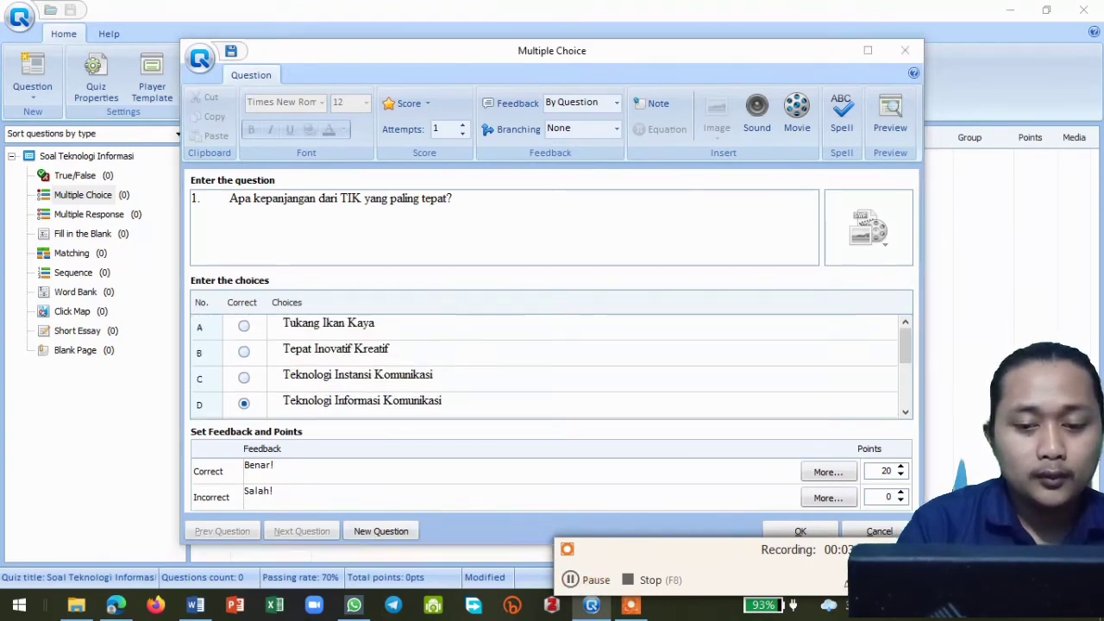
click(376, 534)
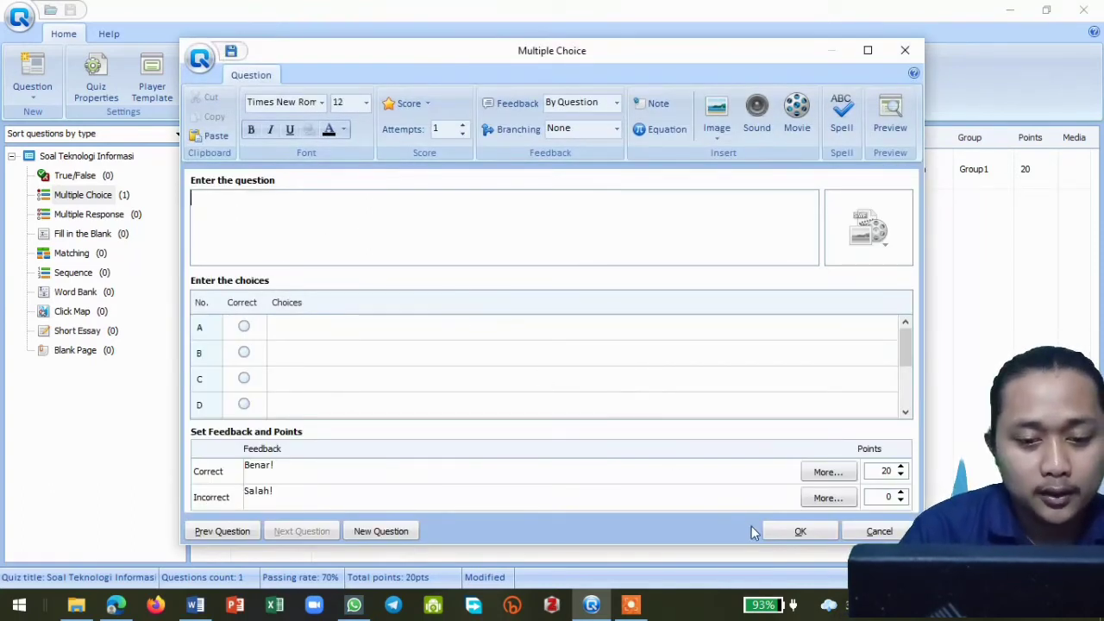
click(632, 607)
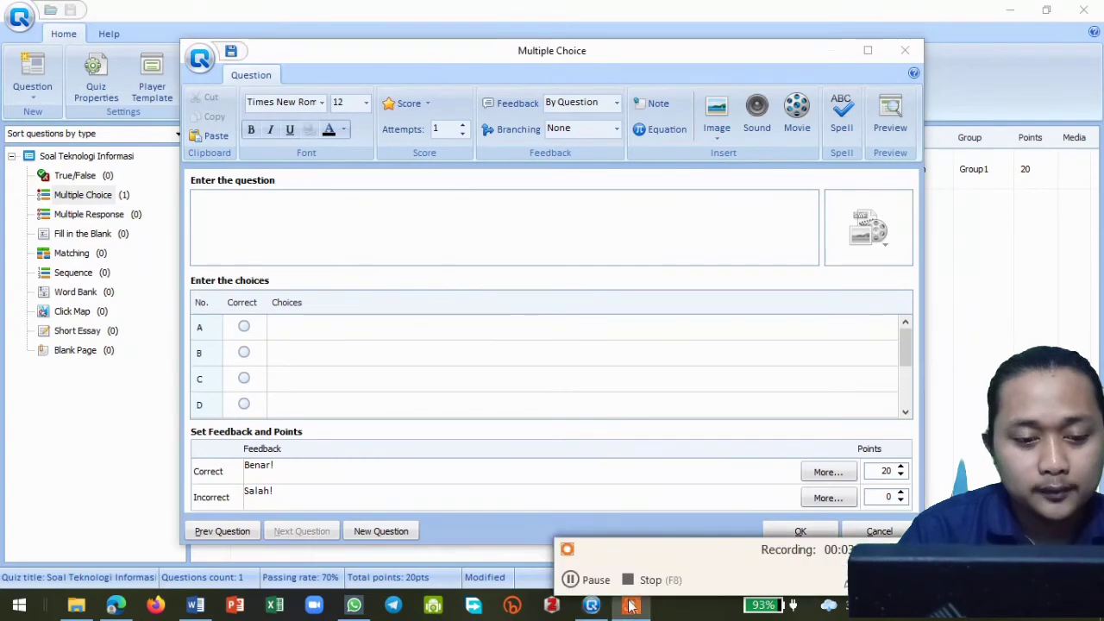
click(570, 579)
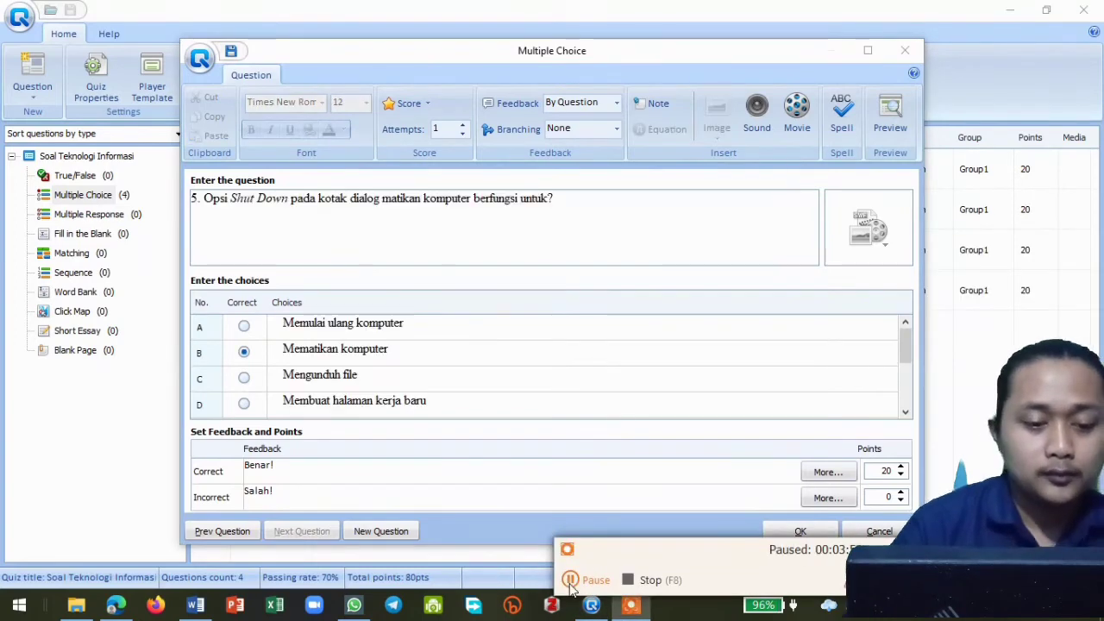
click(570, 580)
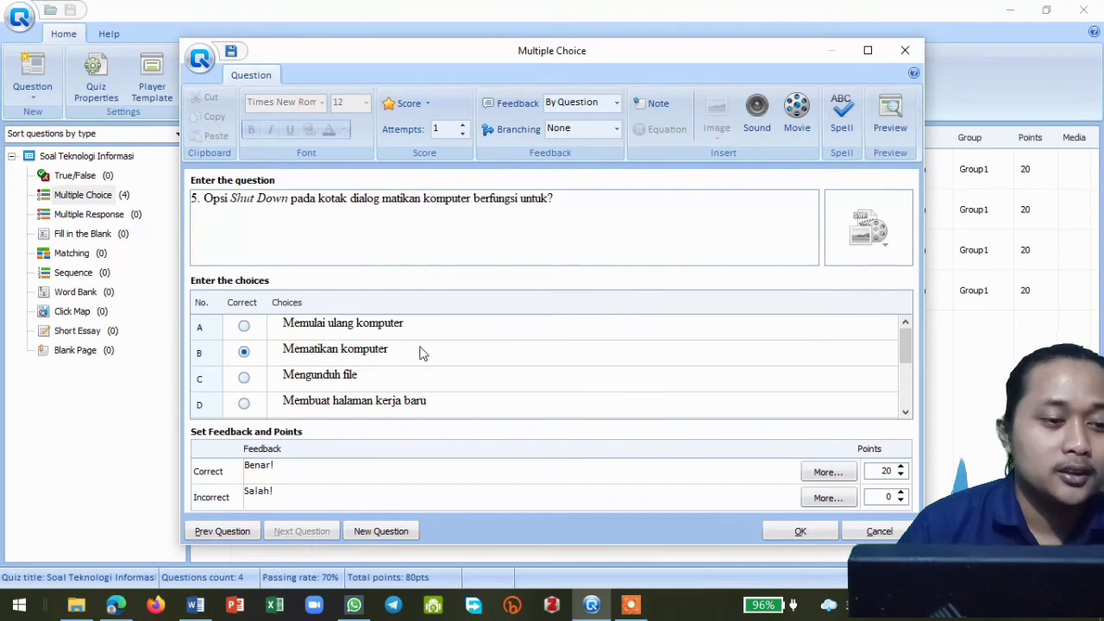
- Save question 5 and tighten the numbering gap in question 1 so it reads "1. Apa kepanjangan dari TIK yang paling tepat?"
click(792, 532)
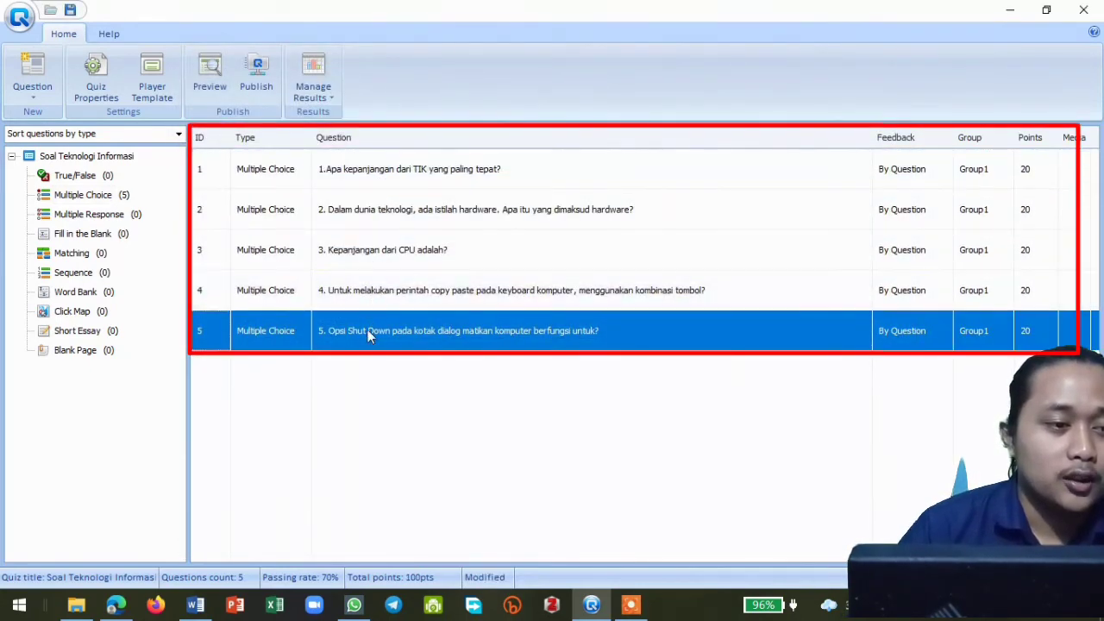
click(386, 182)
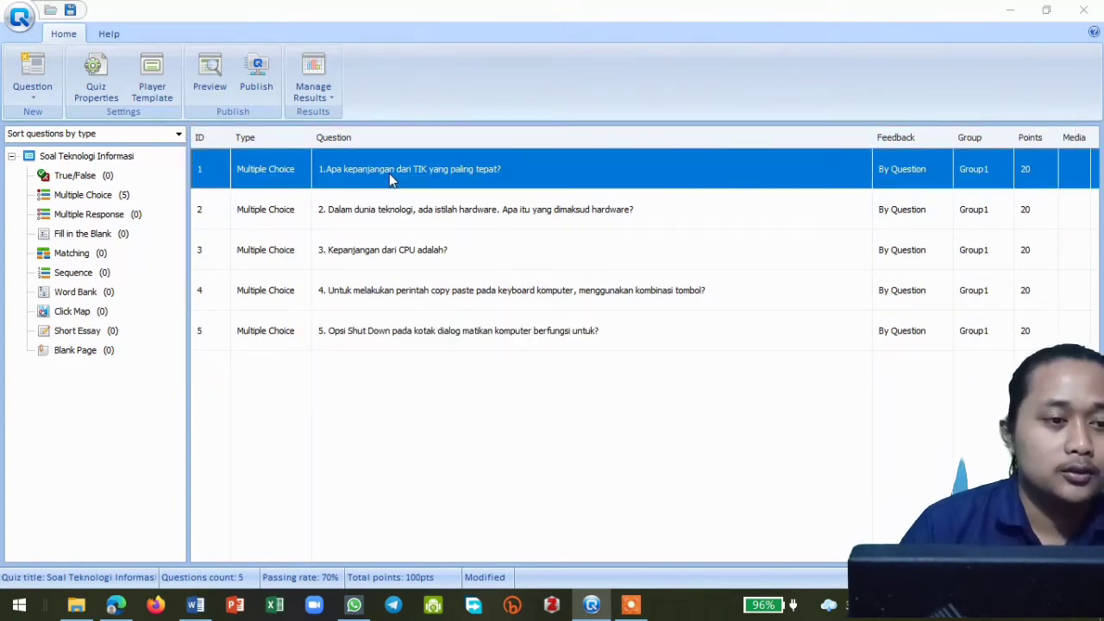
double_click(389, 174)
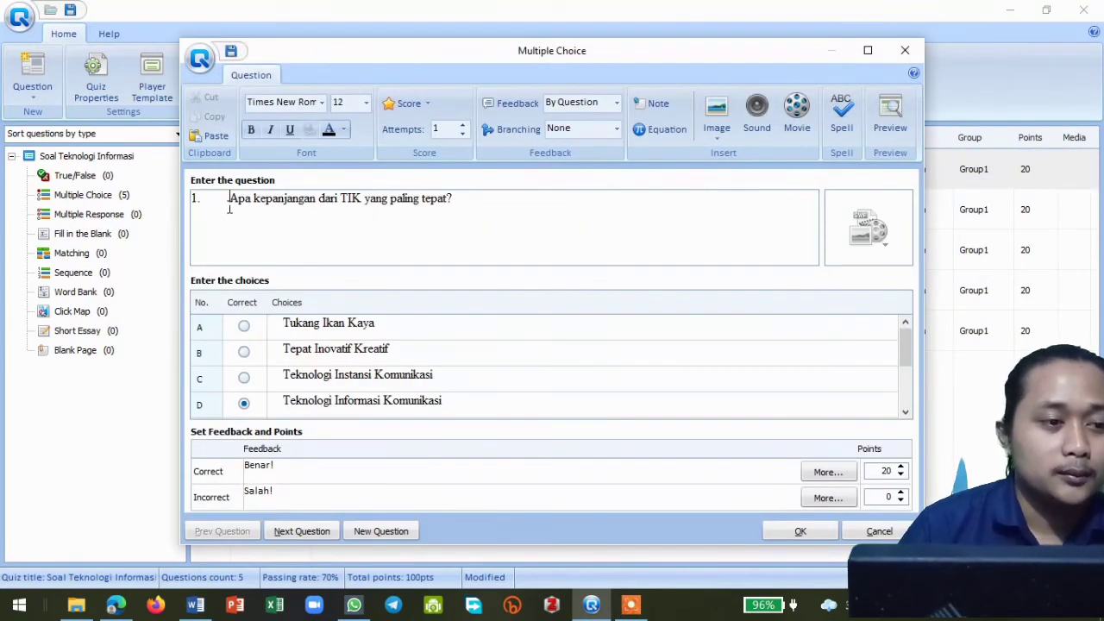
key(BackSpace)
key(BackSpace)
key(BackSpace)
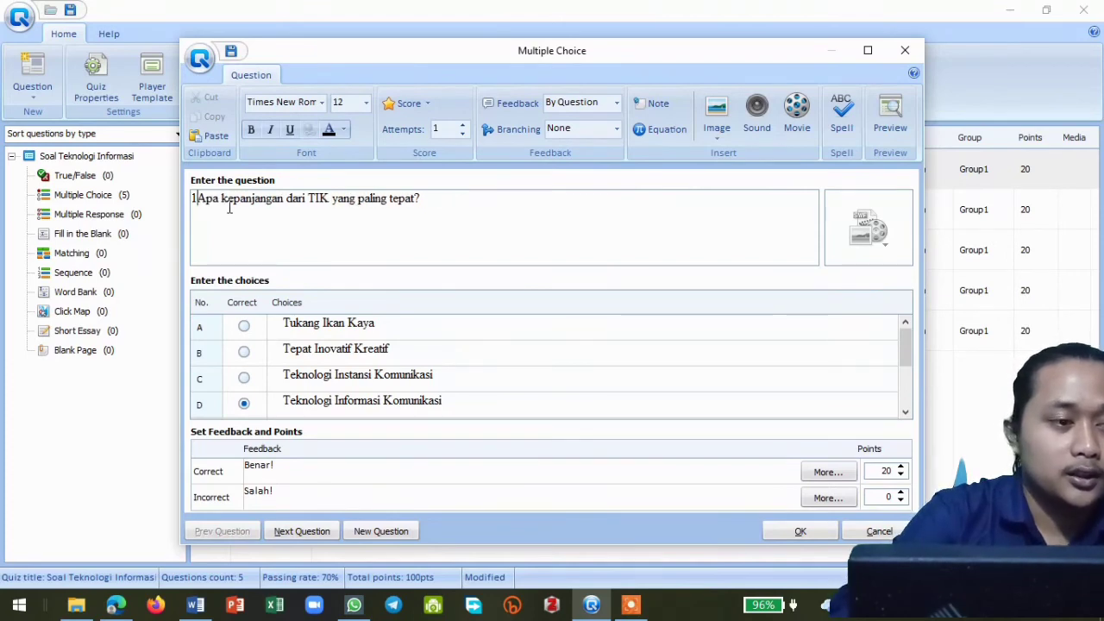
text(1.)
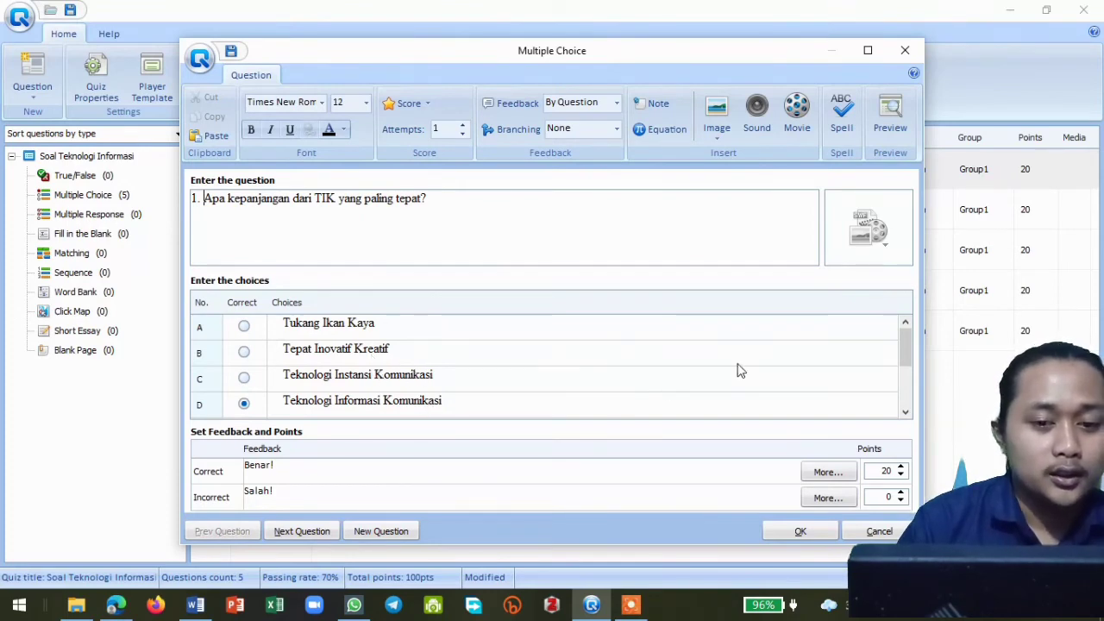
drag(904, 359, 902, 364)
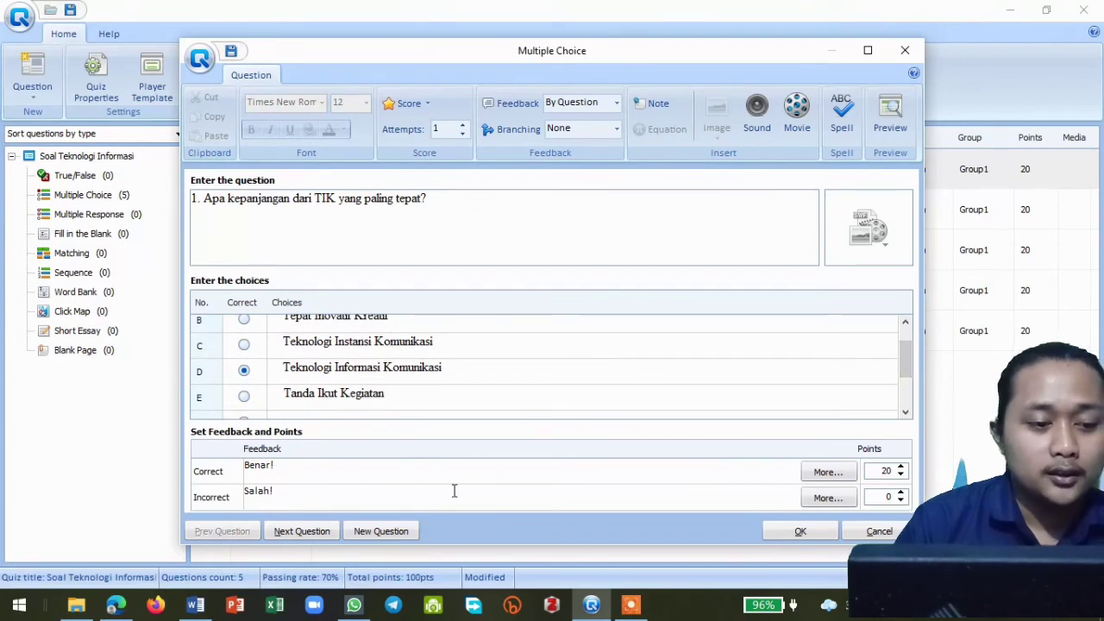
click(297, 529)
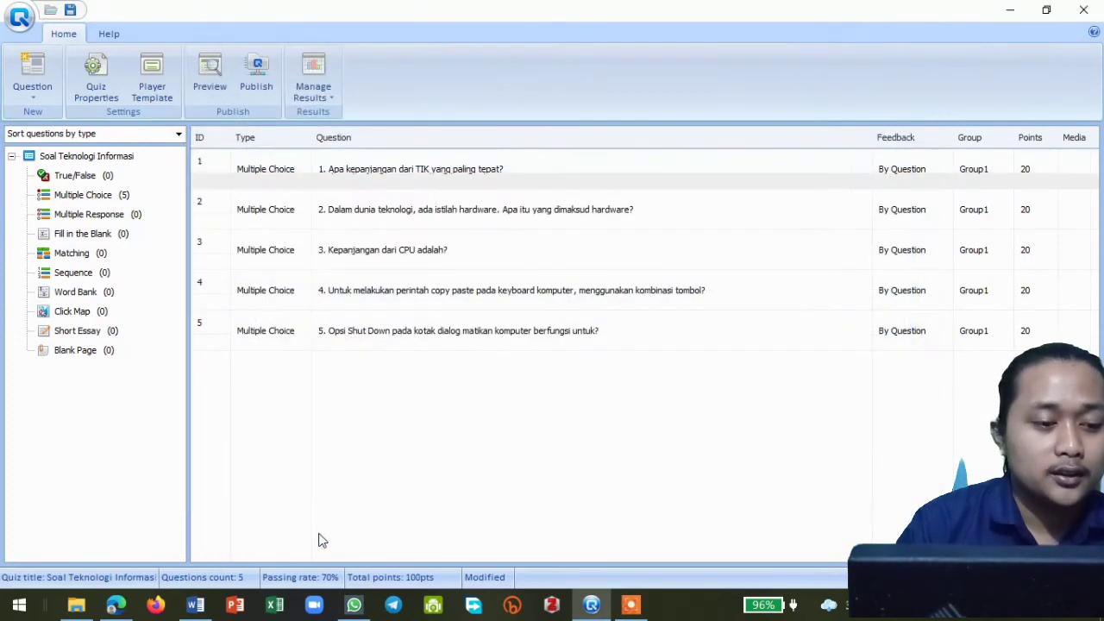
- Review all the choices and the marked correct answer of question 2 about hardware
double_click(372, 270)
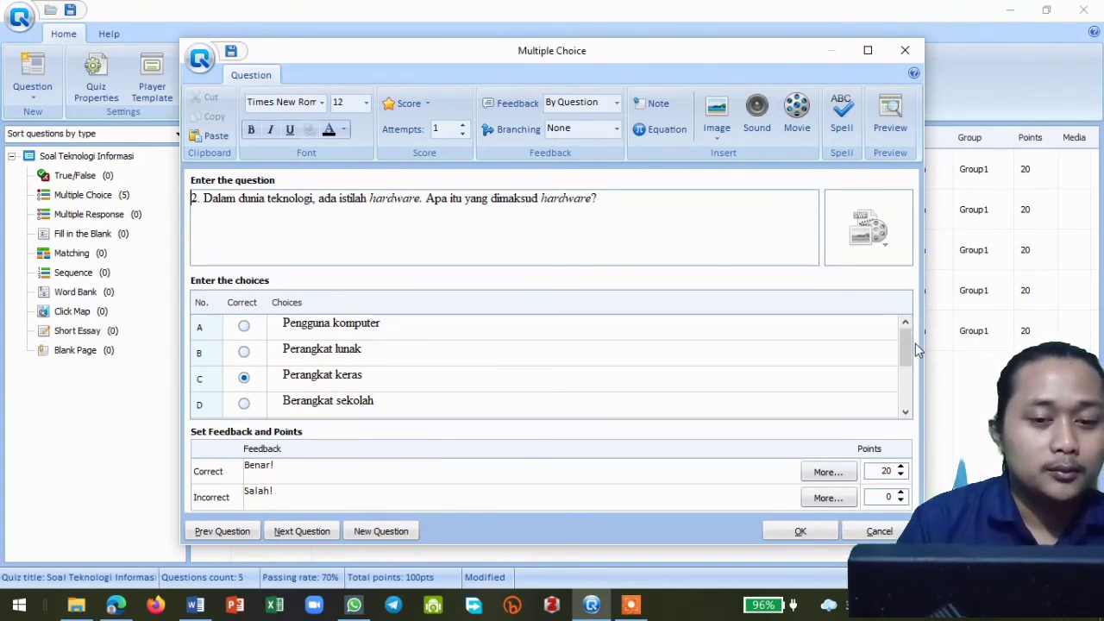
drag(906, 352, 908, 371)
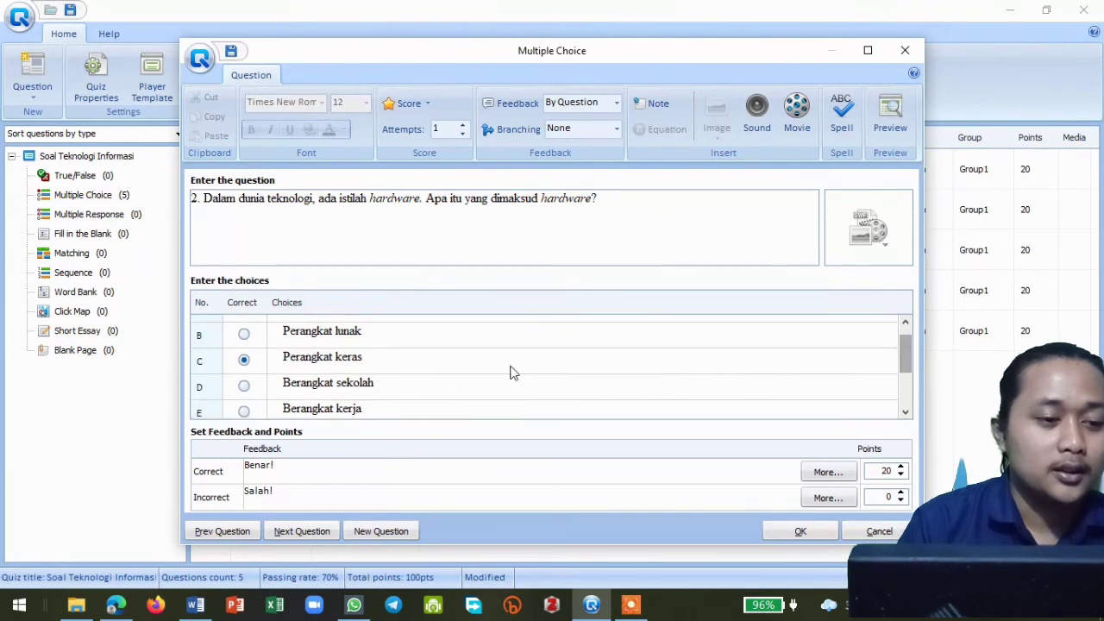
scroll(428, 379, up, 1)
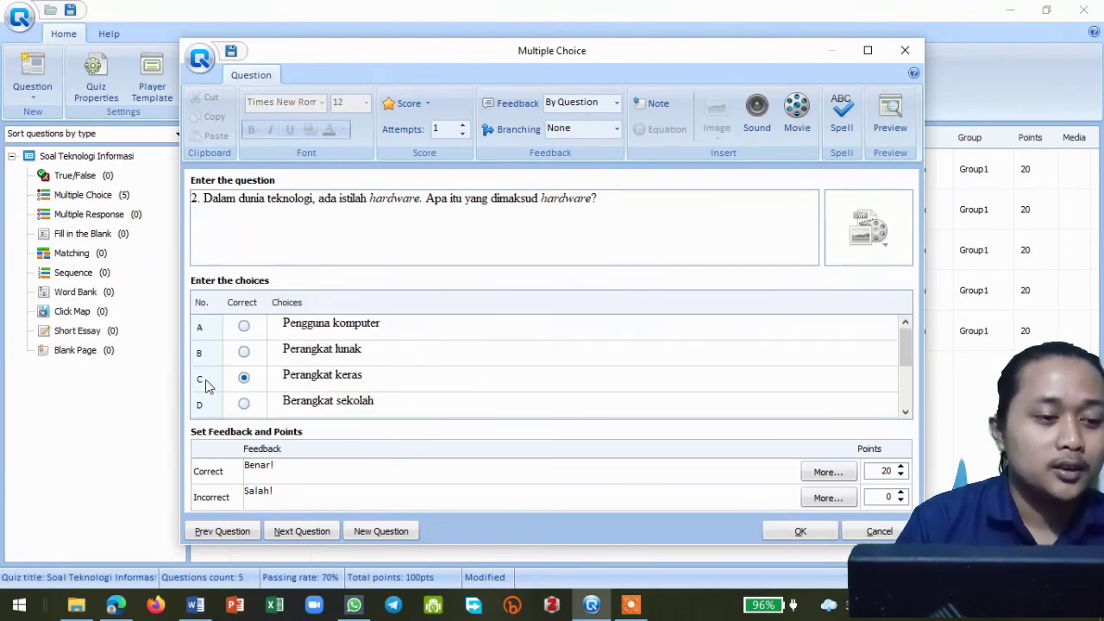
click(314, 530)
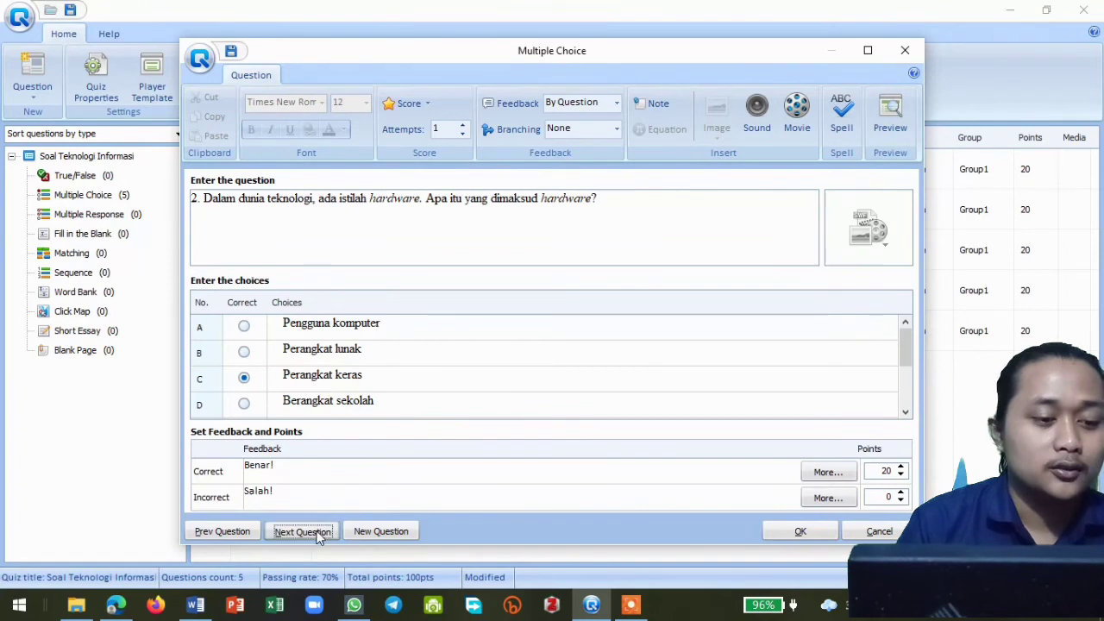
- Review the text, choices and marked correct answer of question 3 about the meaning of CPU
double_click(266, 240)
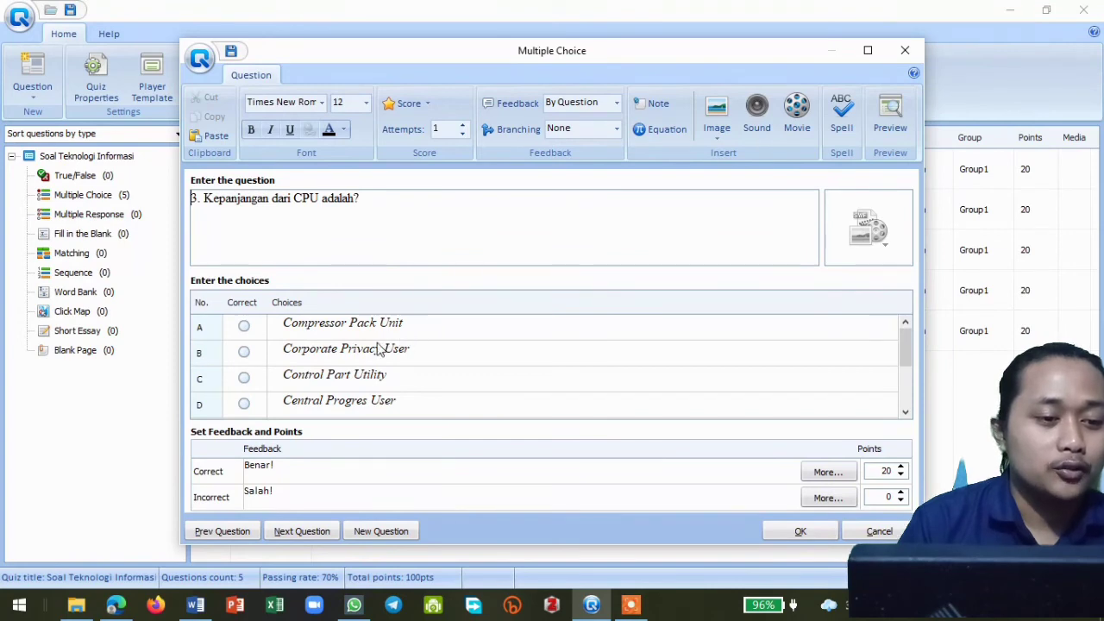
text(SS)
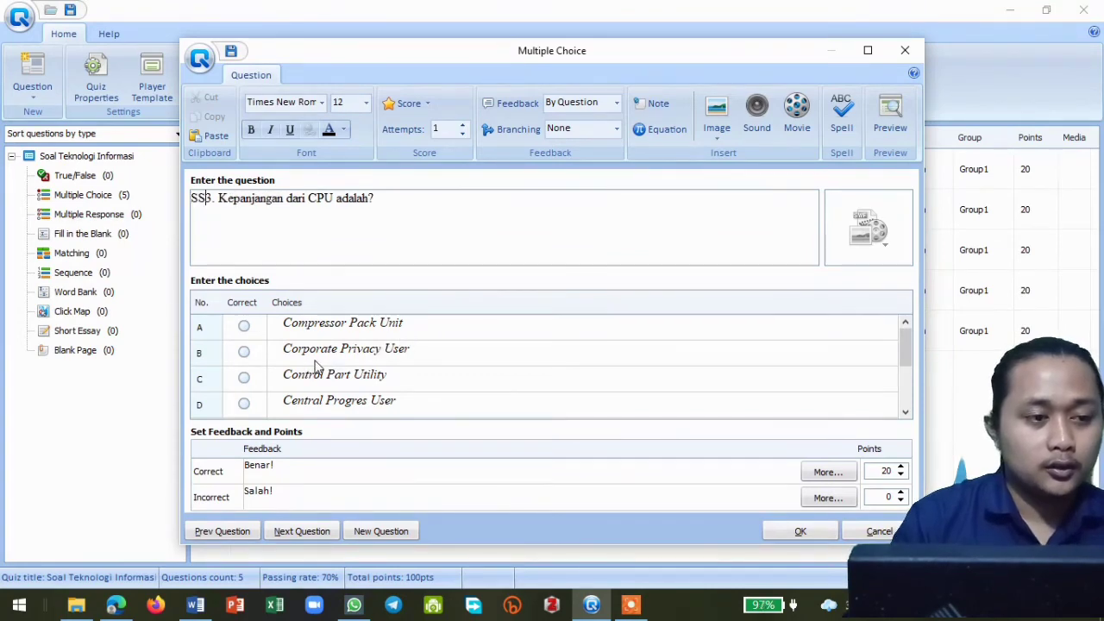
key(BackSpace)
key(BackSpace)
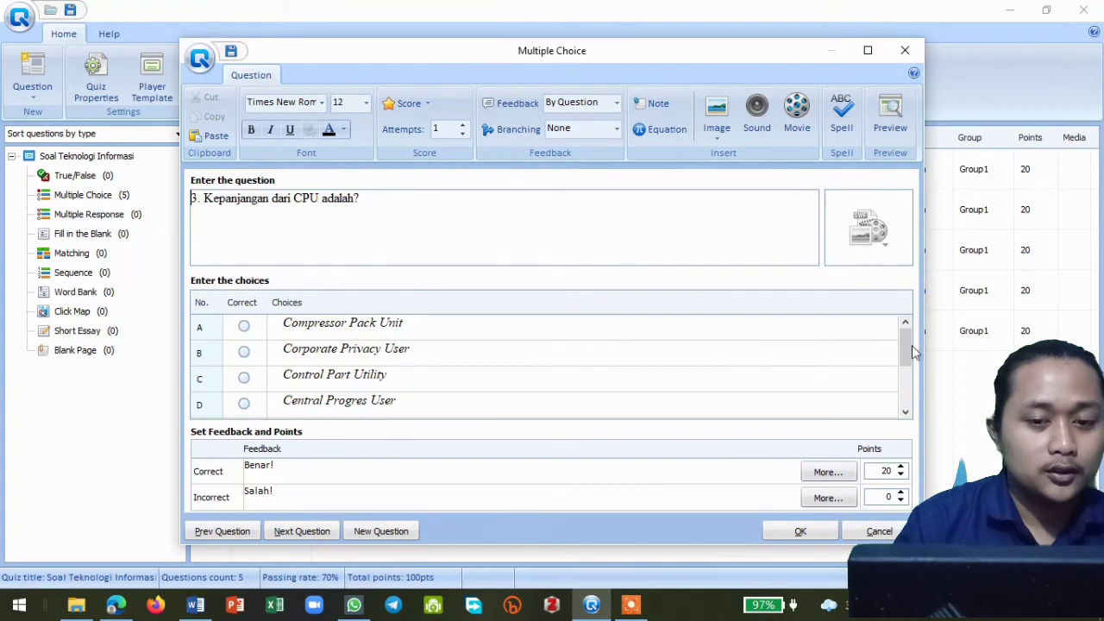
drag(911, 345, 909, 368)
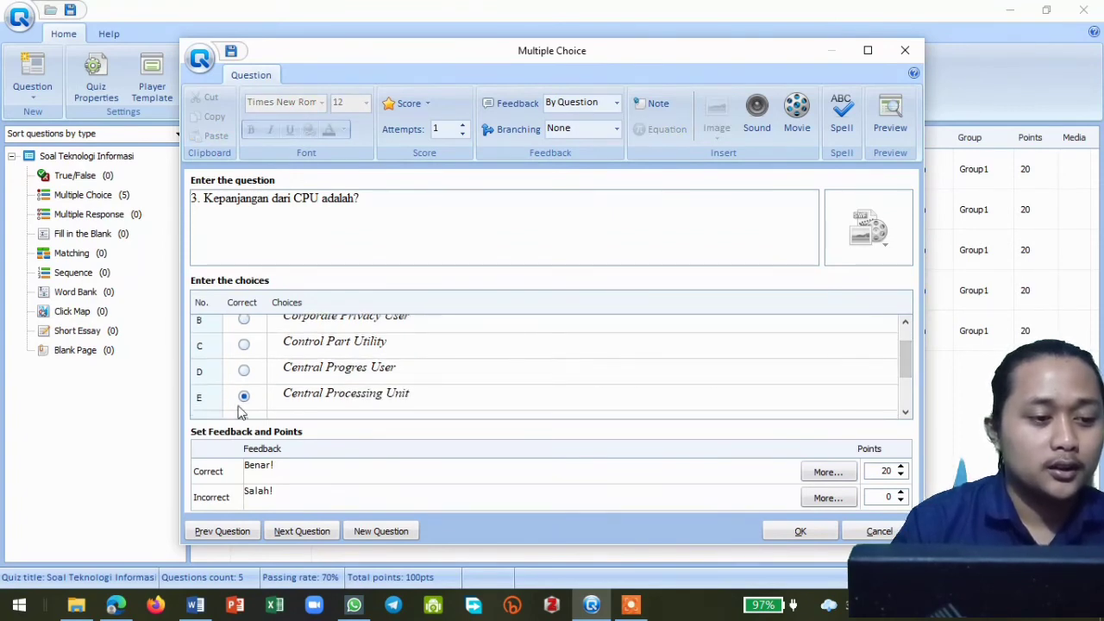
scroll(507, 359, down, 2)
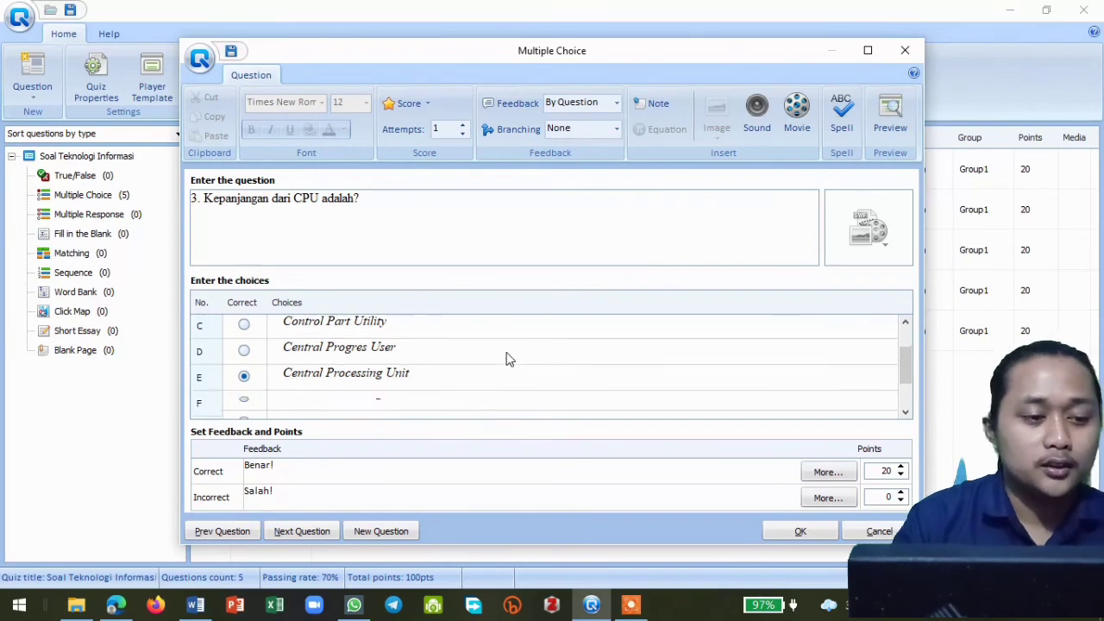
click(301, 532)
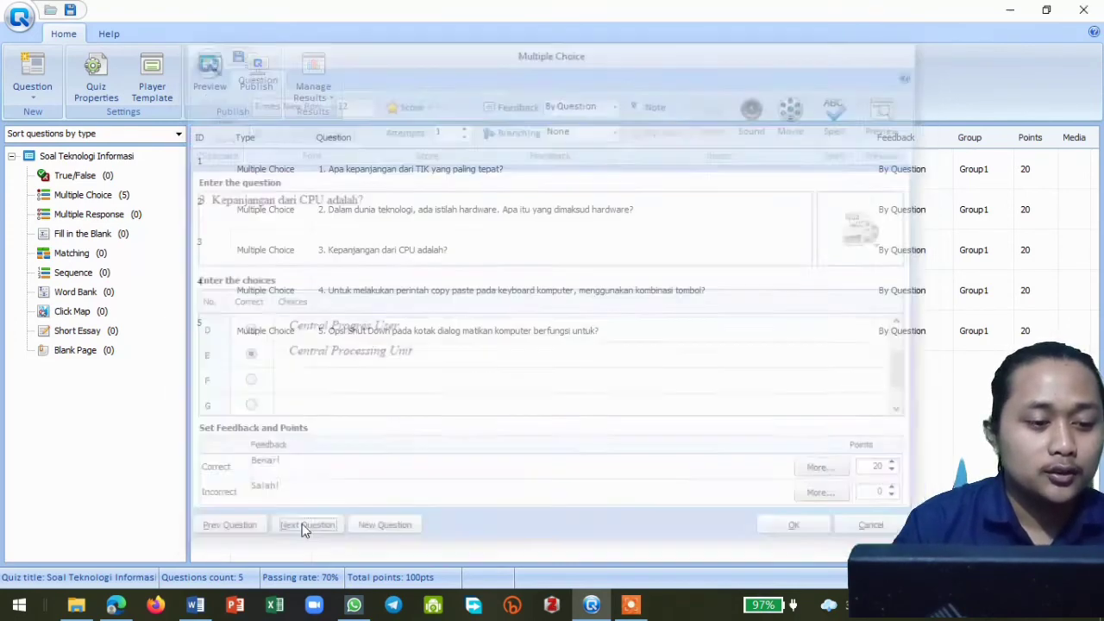
- Check the choices and correct answers of question 4 on copy paste and question 5 on Shut Down, and close the question editor
double_click(424, 306)
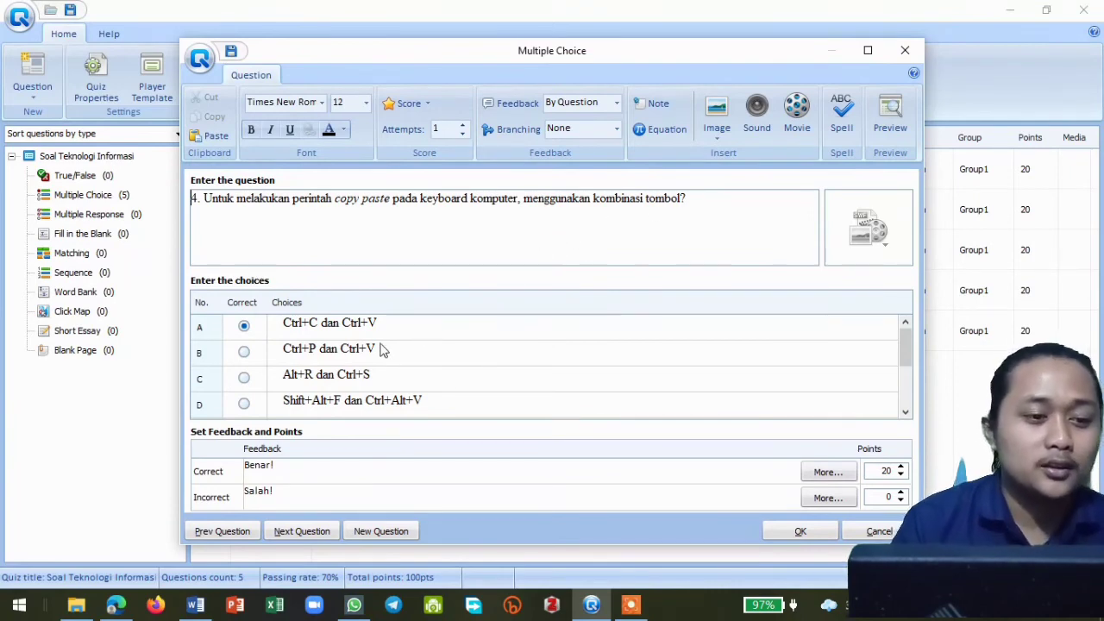
click(906, 350)
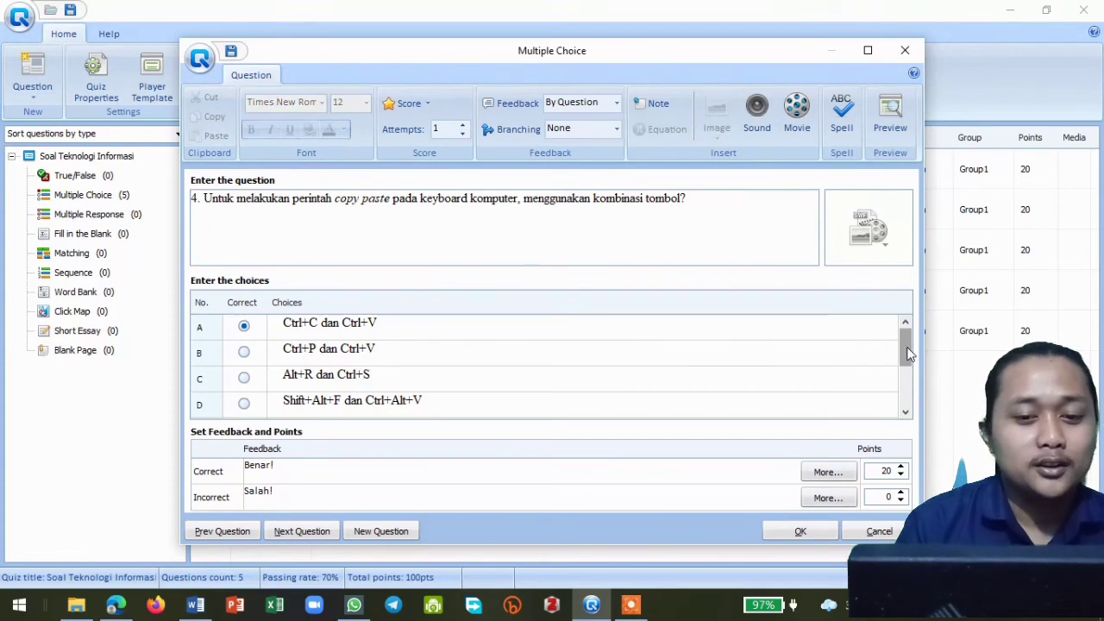
scroll(367, 354, down, 3)
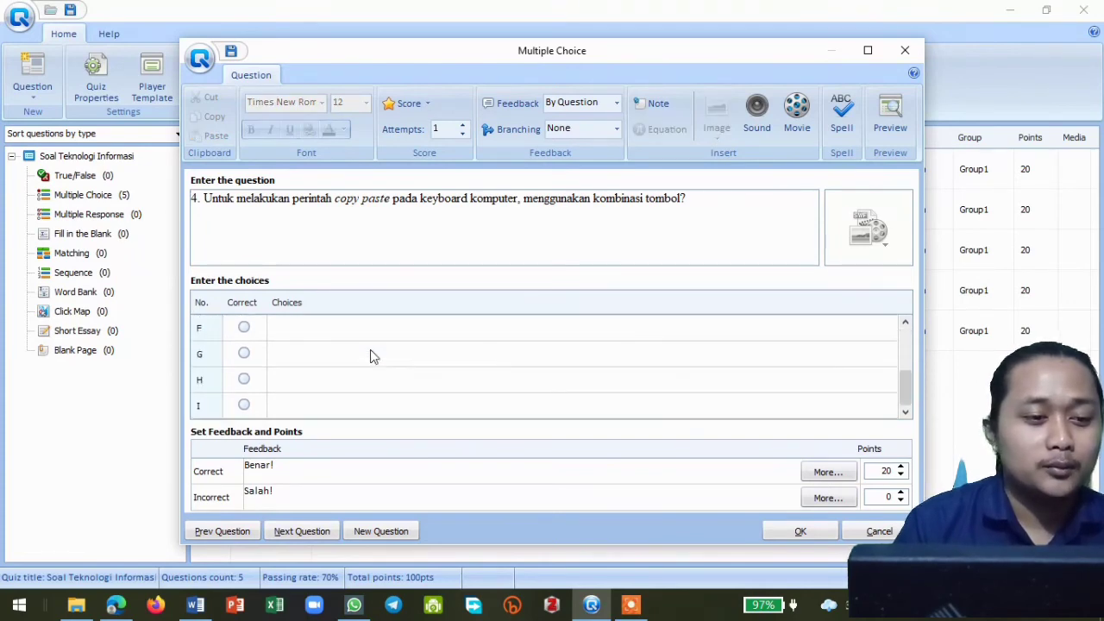
scroll(369, 352, up, 3)
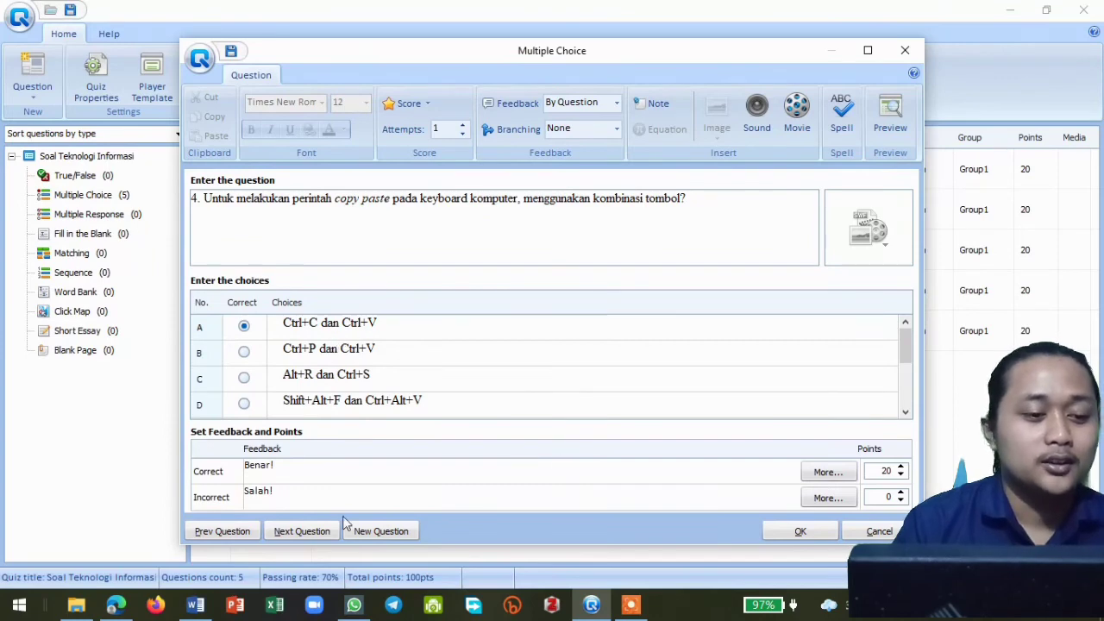
click(314, 530)
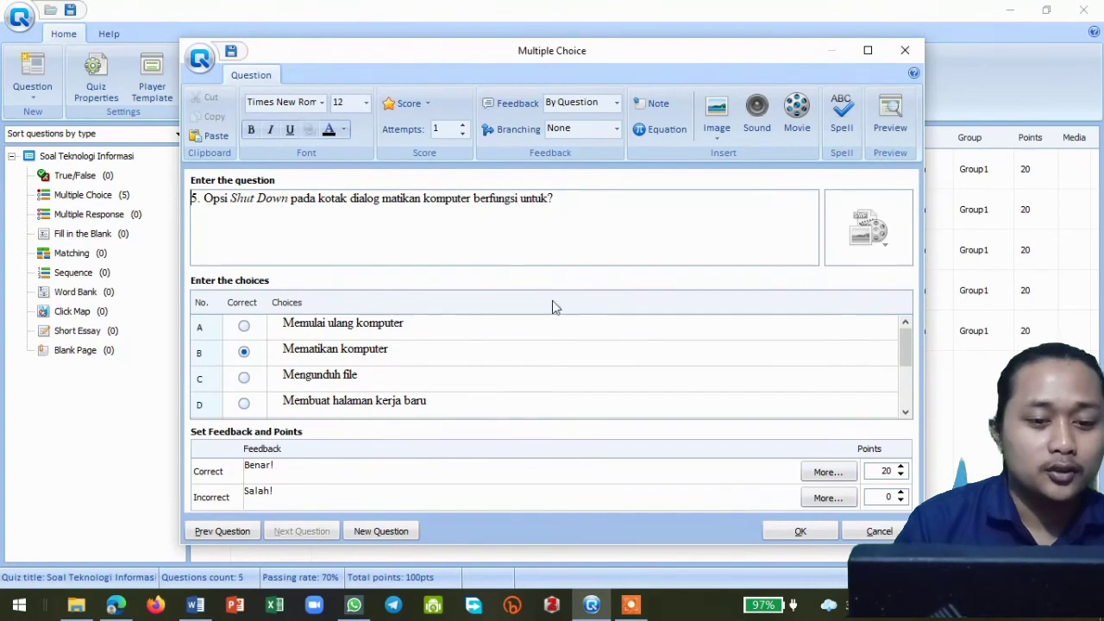
click(795, 530)
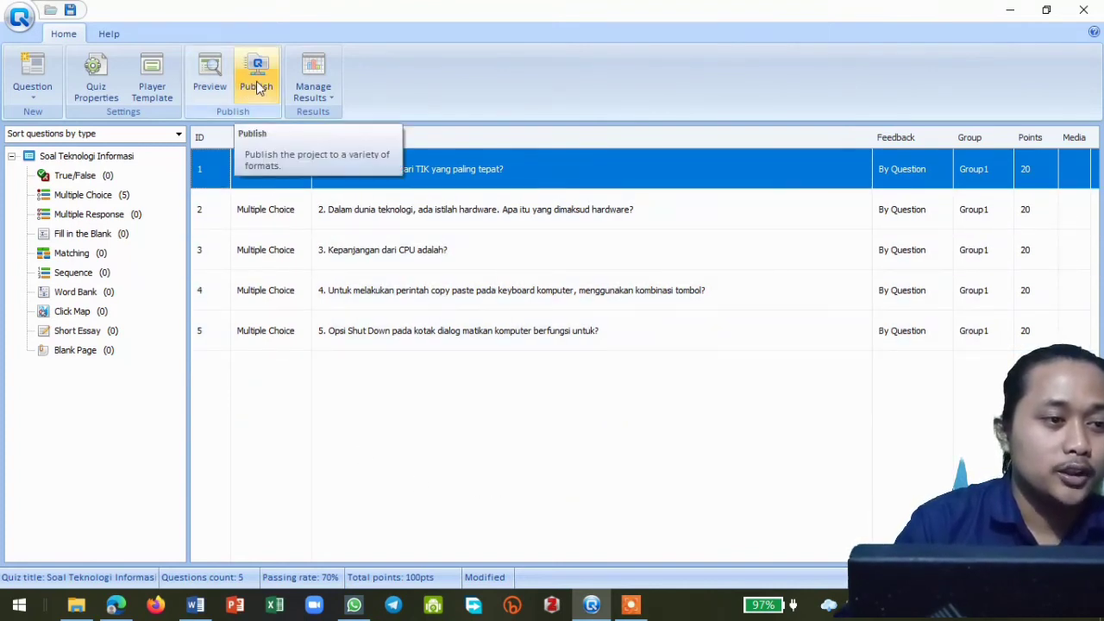
- Try to preview the finished quiz, and open its publishing options
click(208, 78)
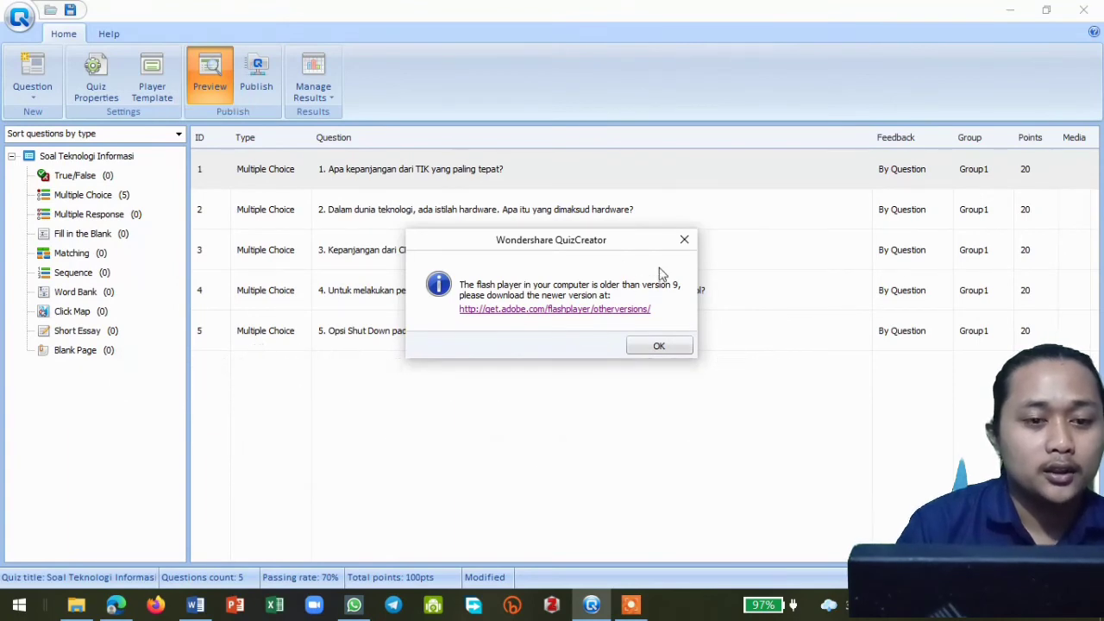
click(684, 240)
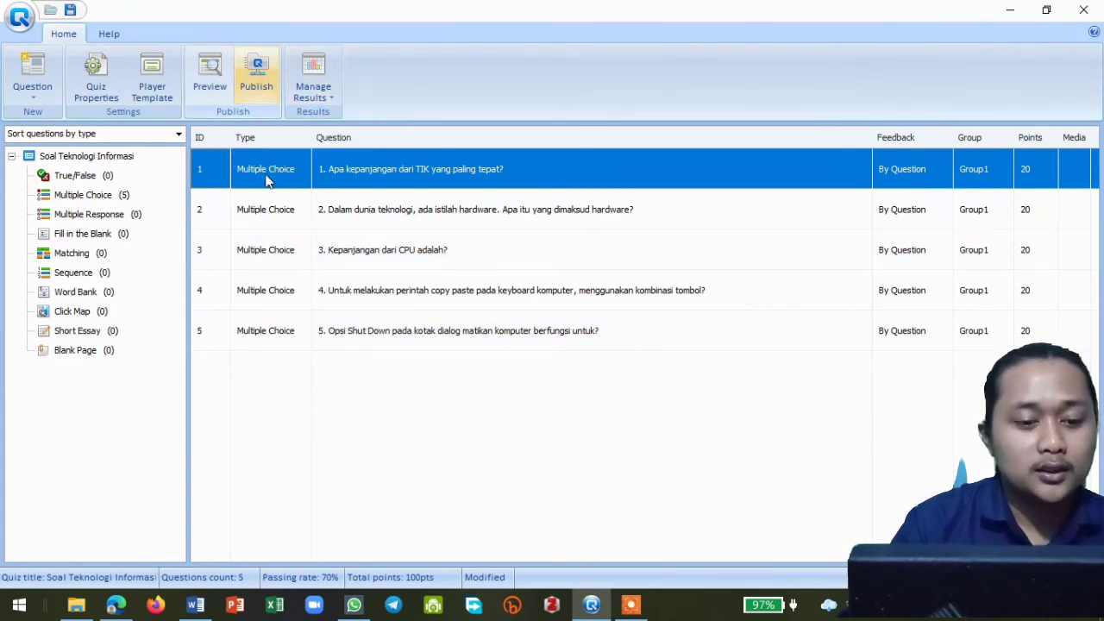
click(265, 88)
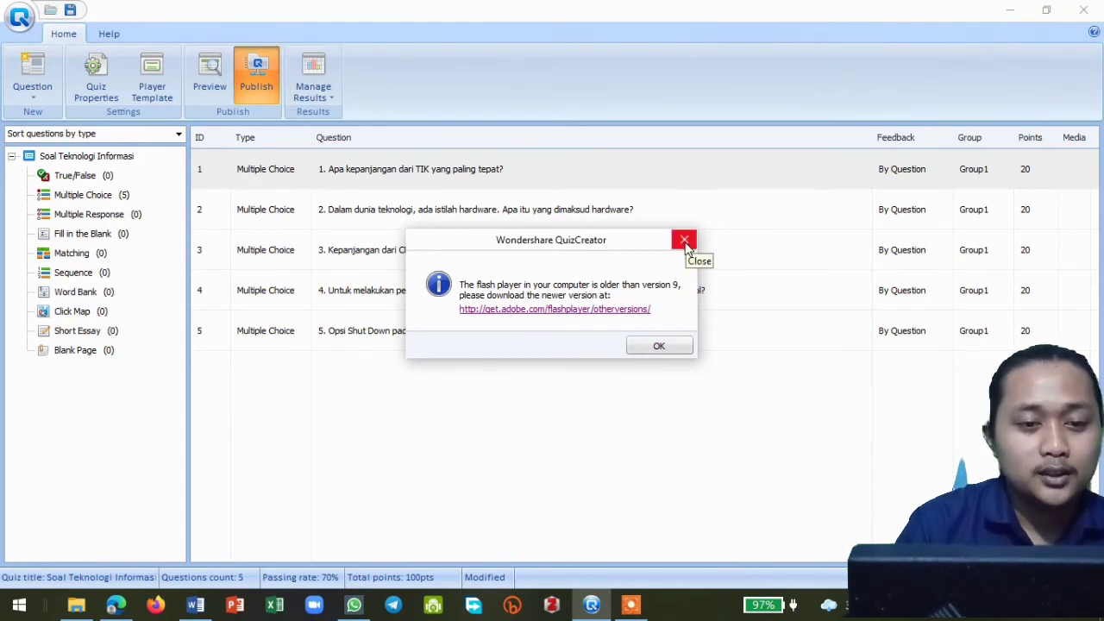
click(659, 346)
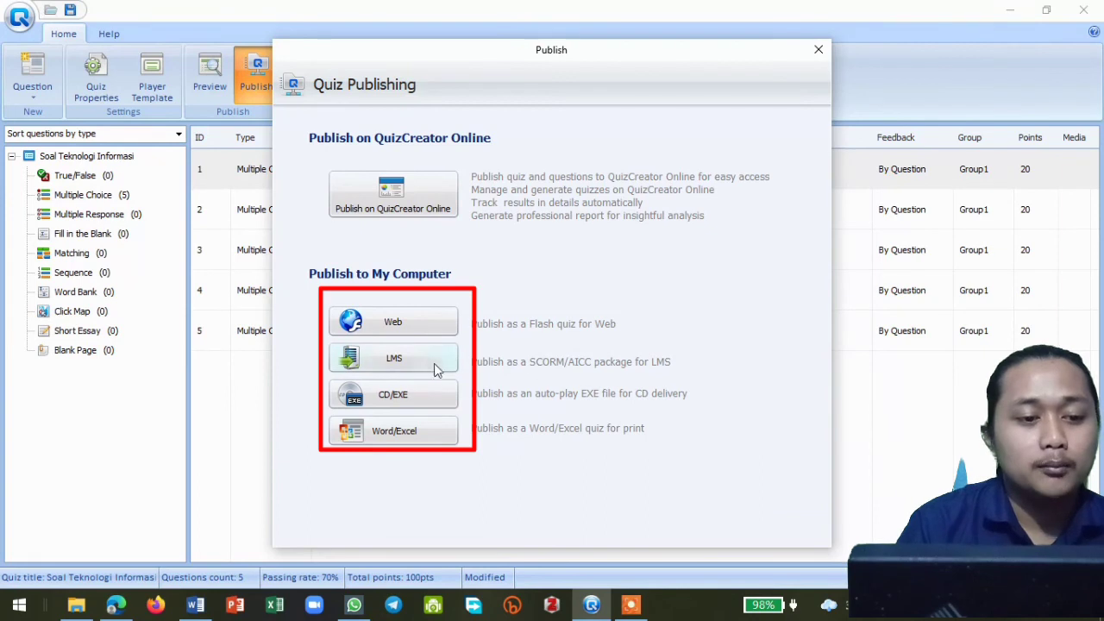
- Choose to publish the quiz for the web and have the results sent to the quiz owner's e-mail address
click(403, 324)
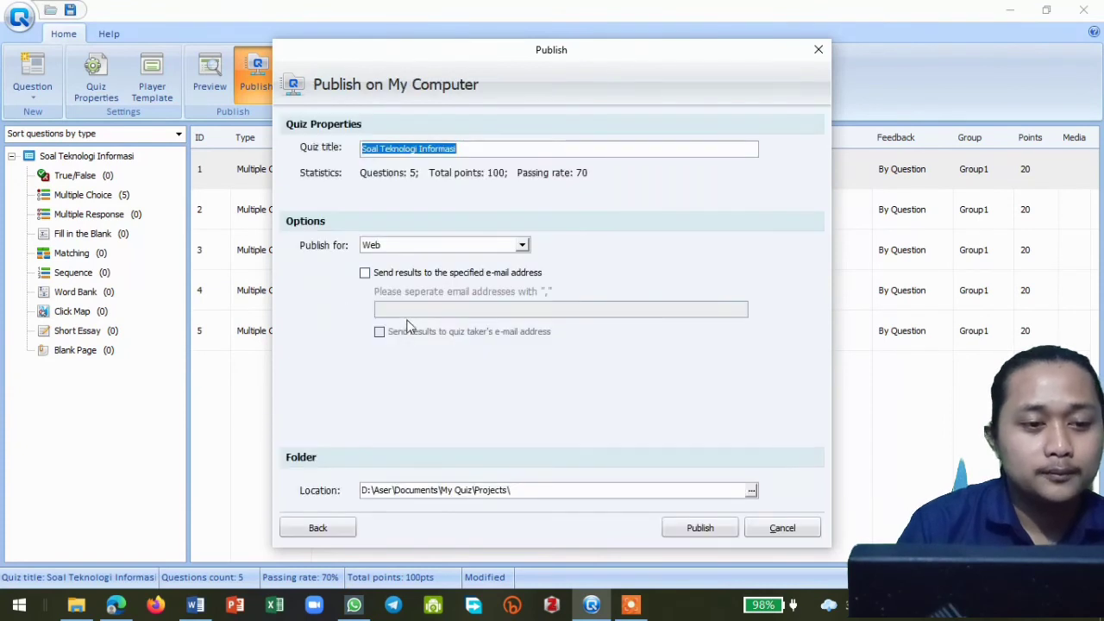
click(464, 148)
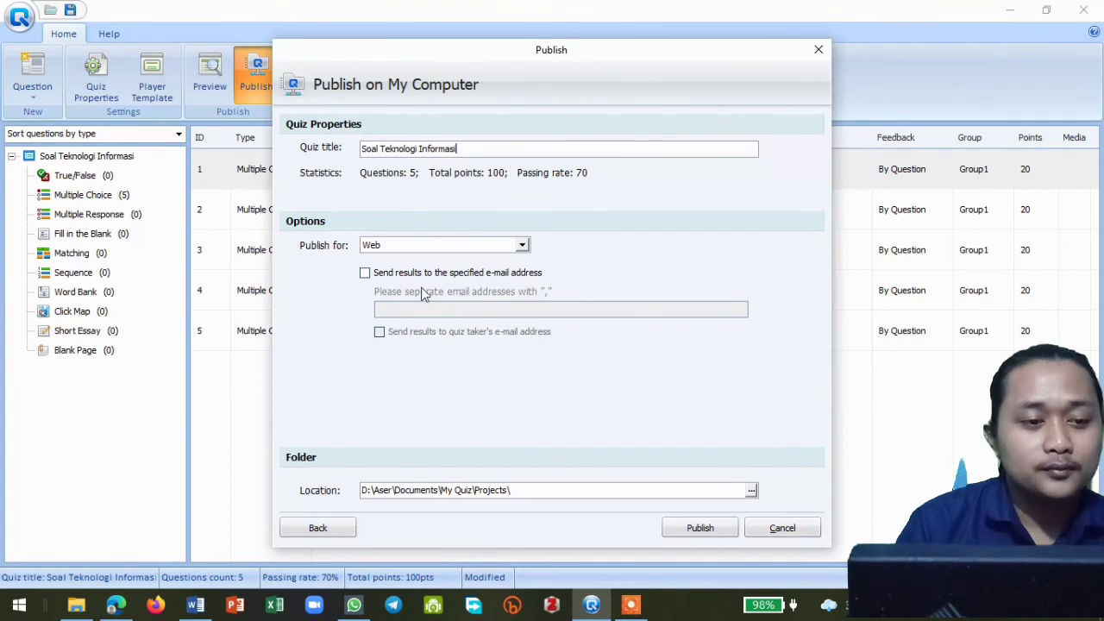
click(365, 274)
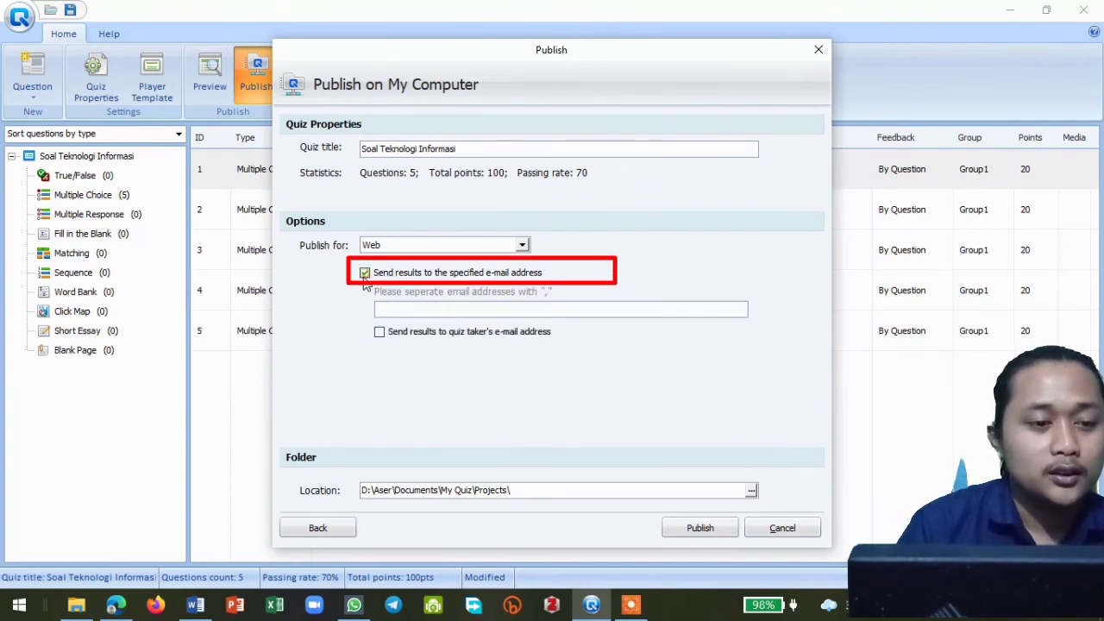
click(395, 309)
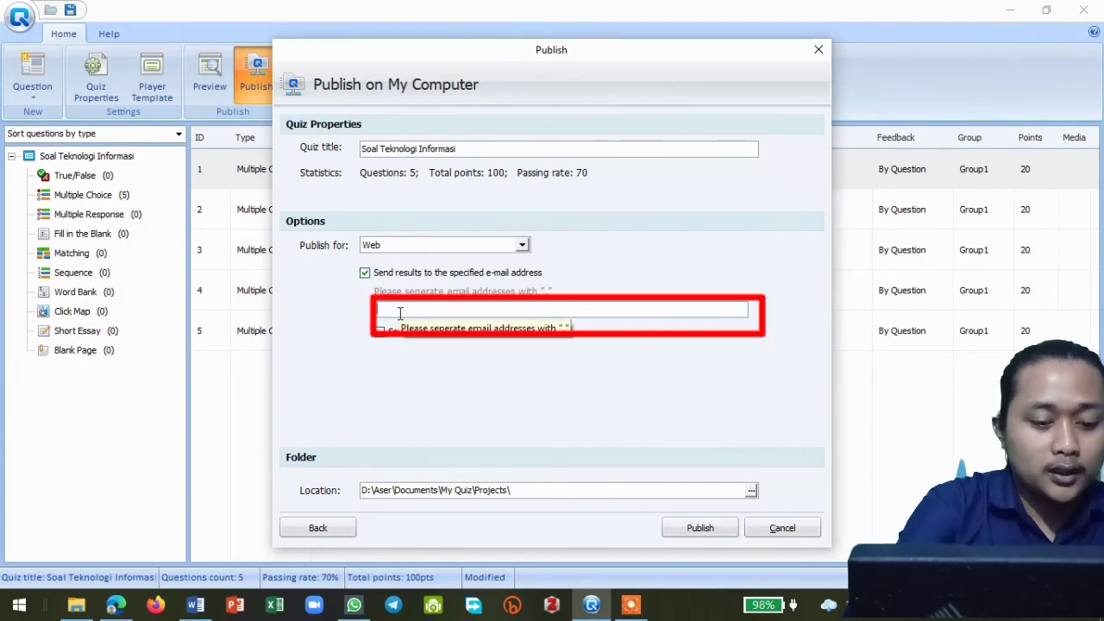
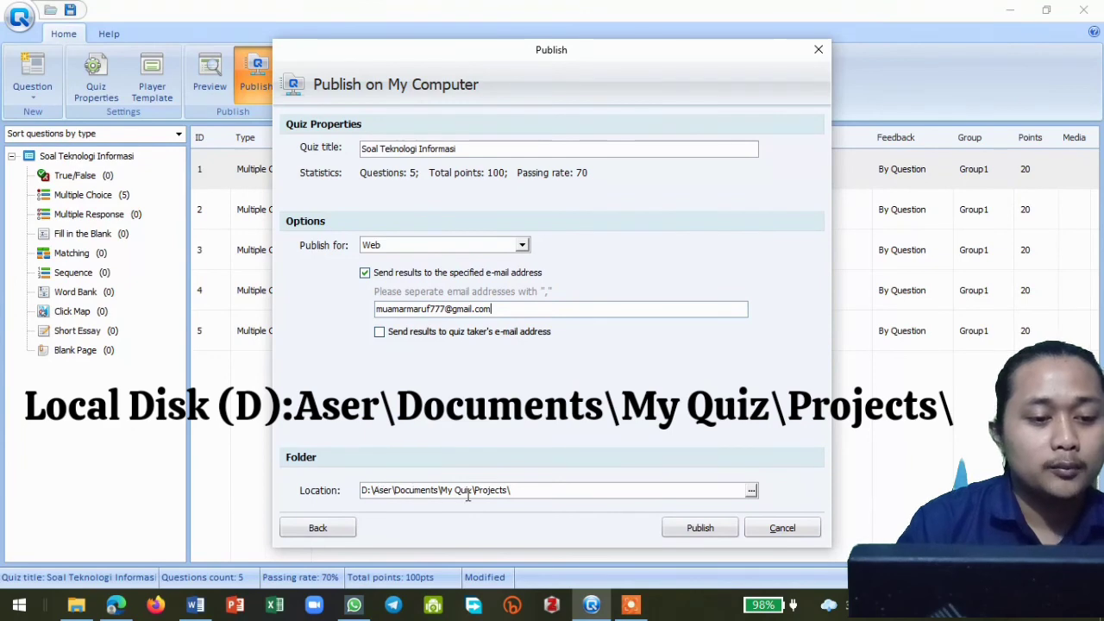
- Publish the web quiz to the preset My Quiz\Projects folder and close the publishing window
click(751, 490)
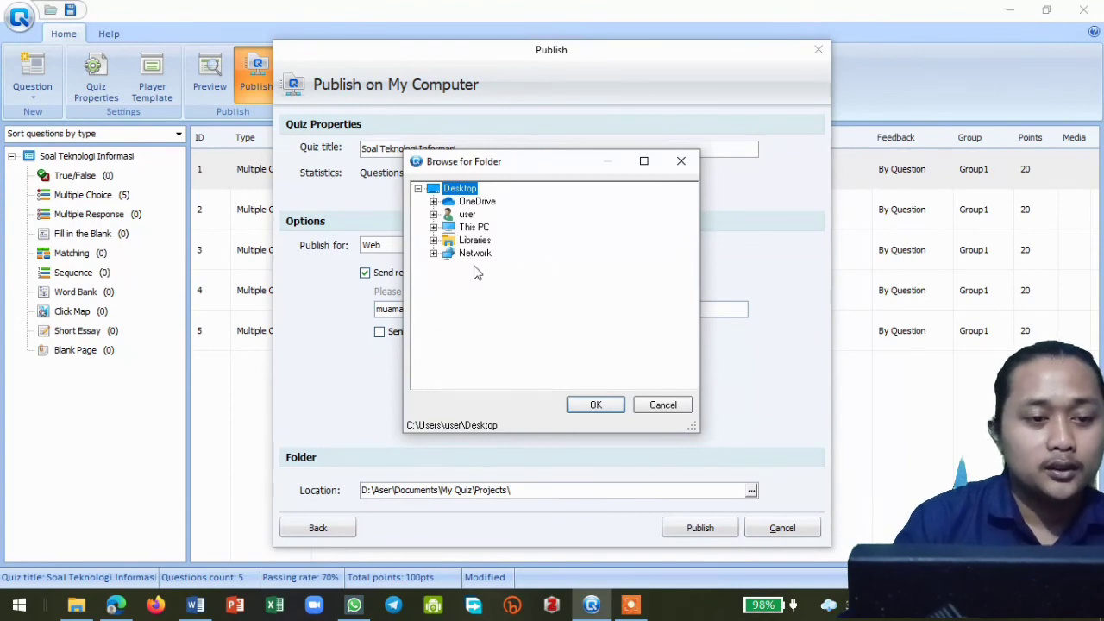
click(682, 163)
click(516, 490)
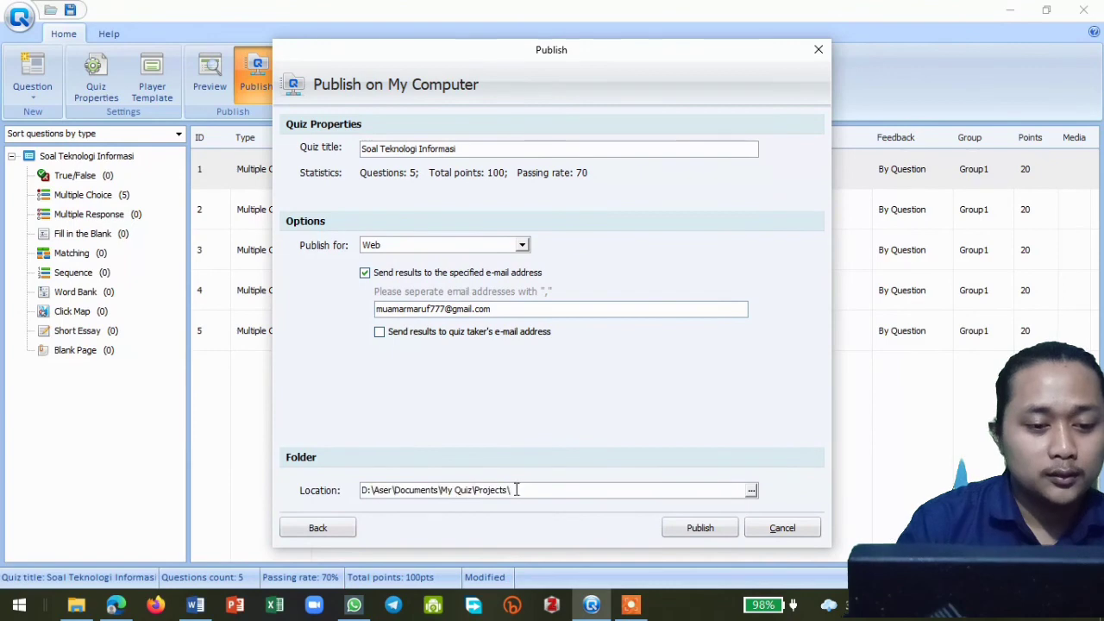
click(701, 530)
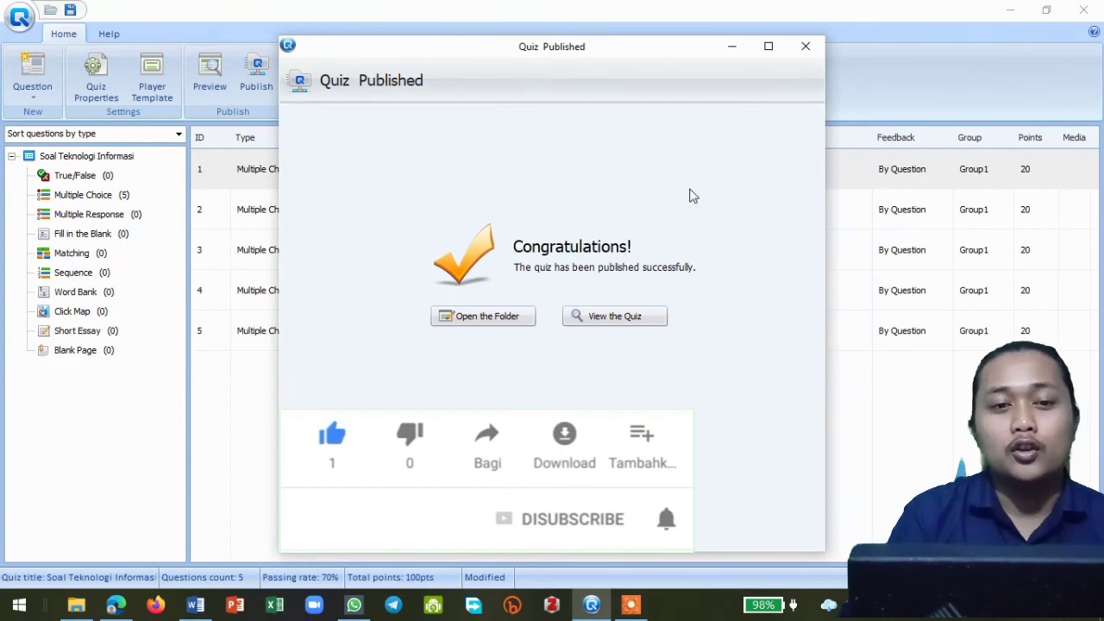
click(805, 46)
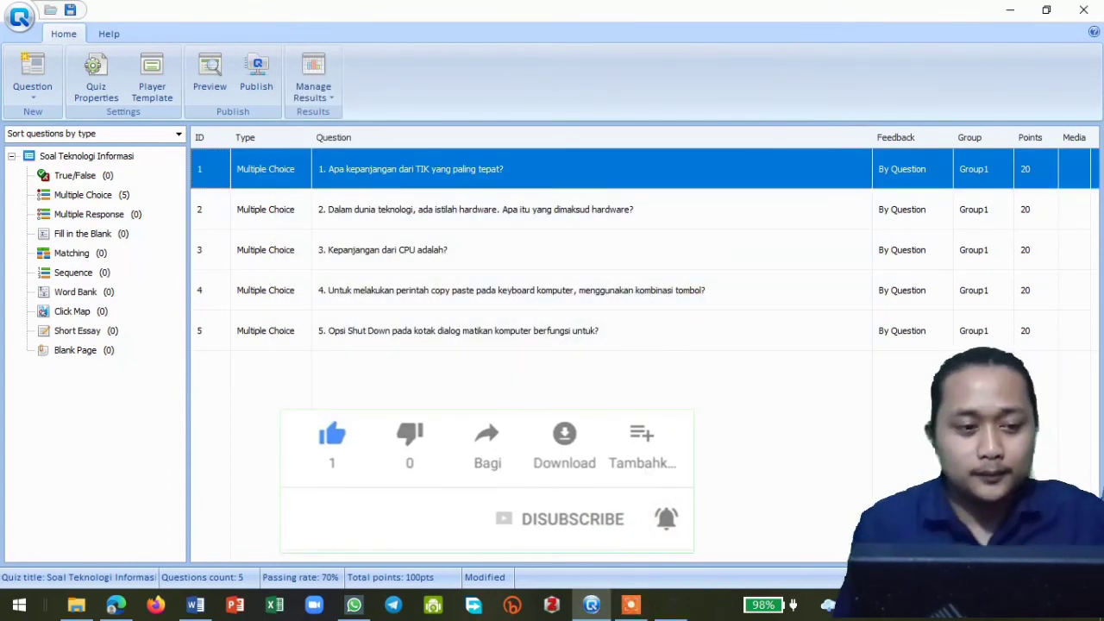